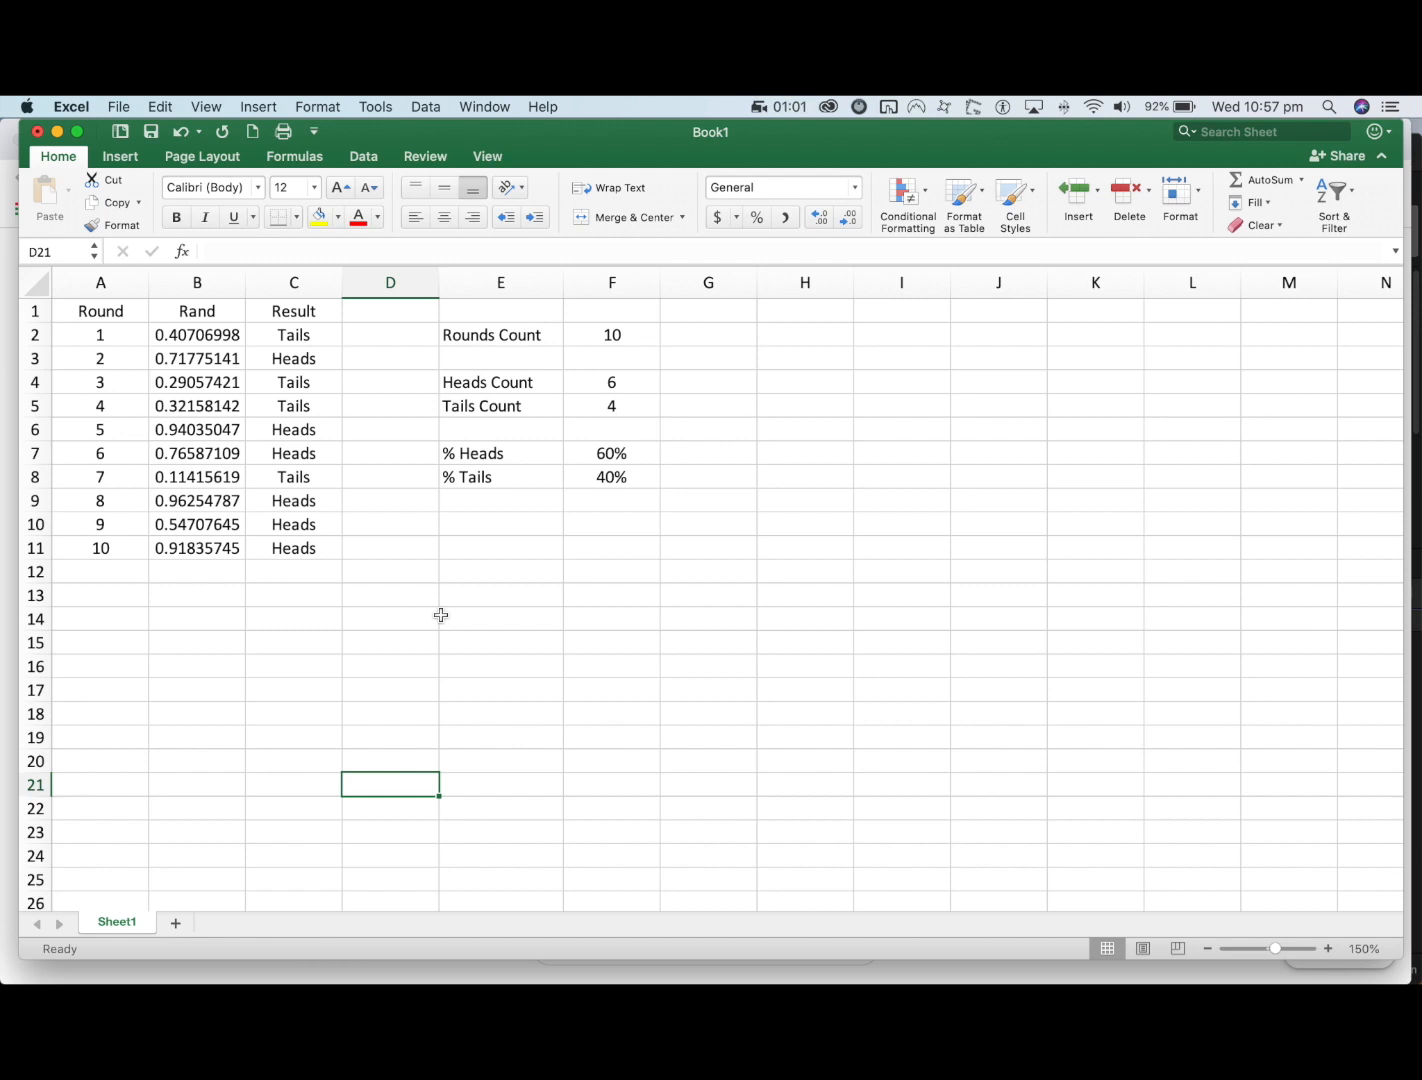
- Inspect the heads-or-tails formulas in C2:C11 and the Rounds Count formula in F2
{"action": "left_click", "coordinate": [321, 335]}
{"action": "left_click_drag", "start_coordinate": [321, 383], "coordinate": [319, 547]}
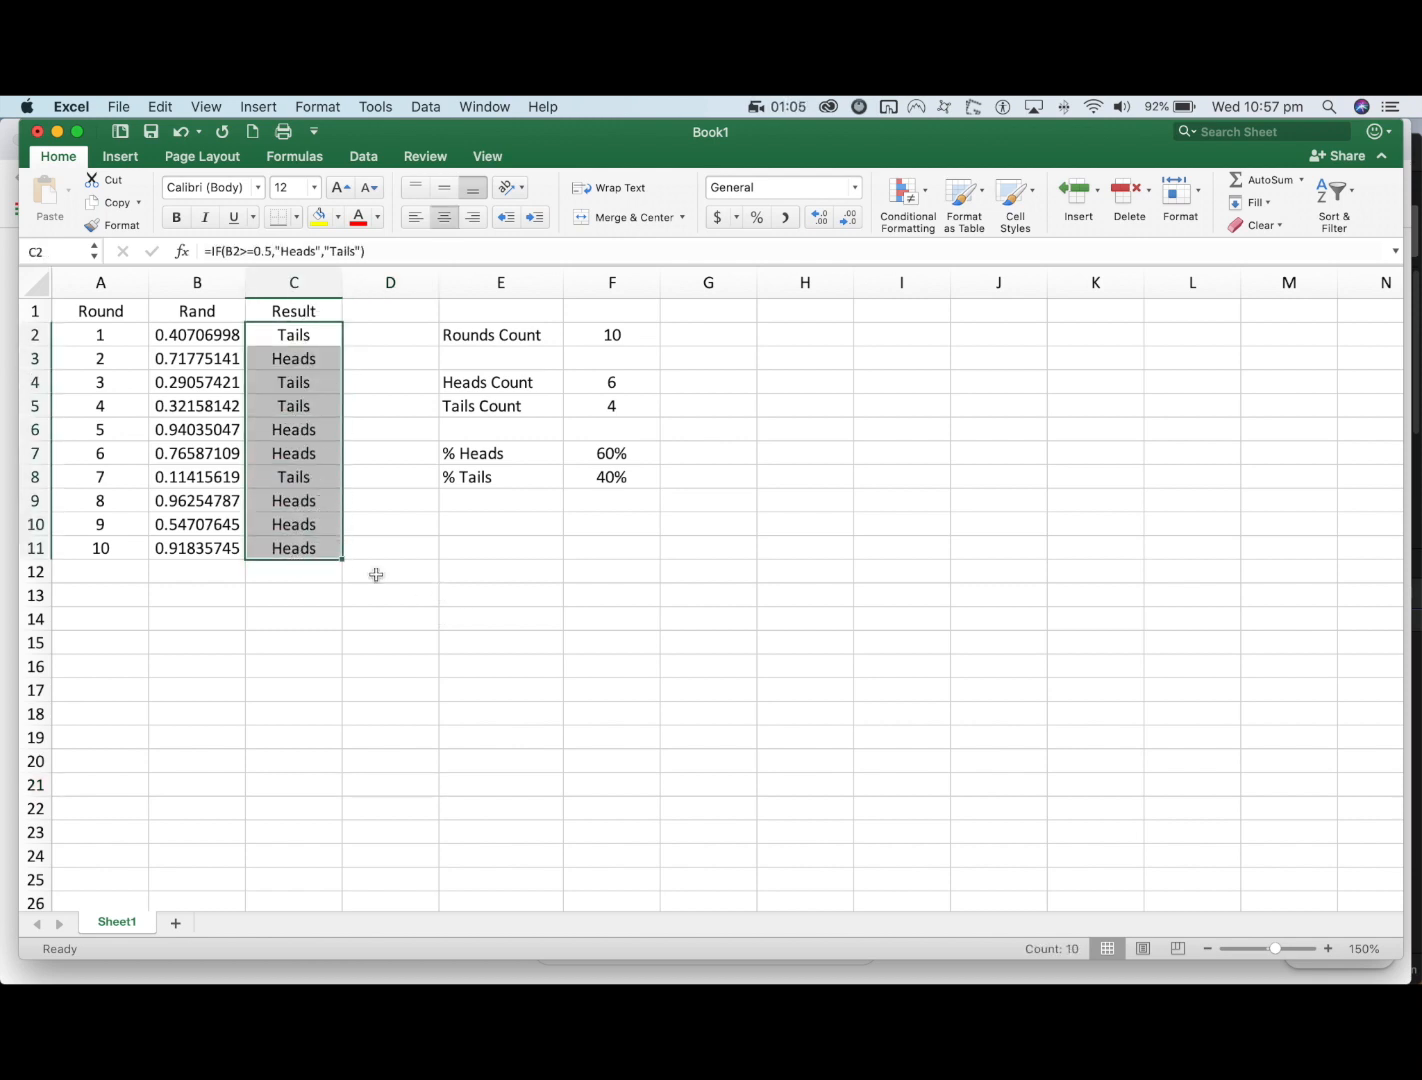
{"action": "left_click", "coordinate": [500, 603]}
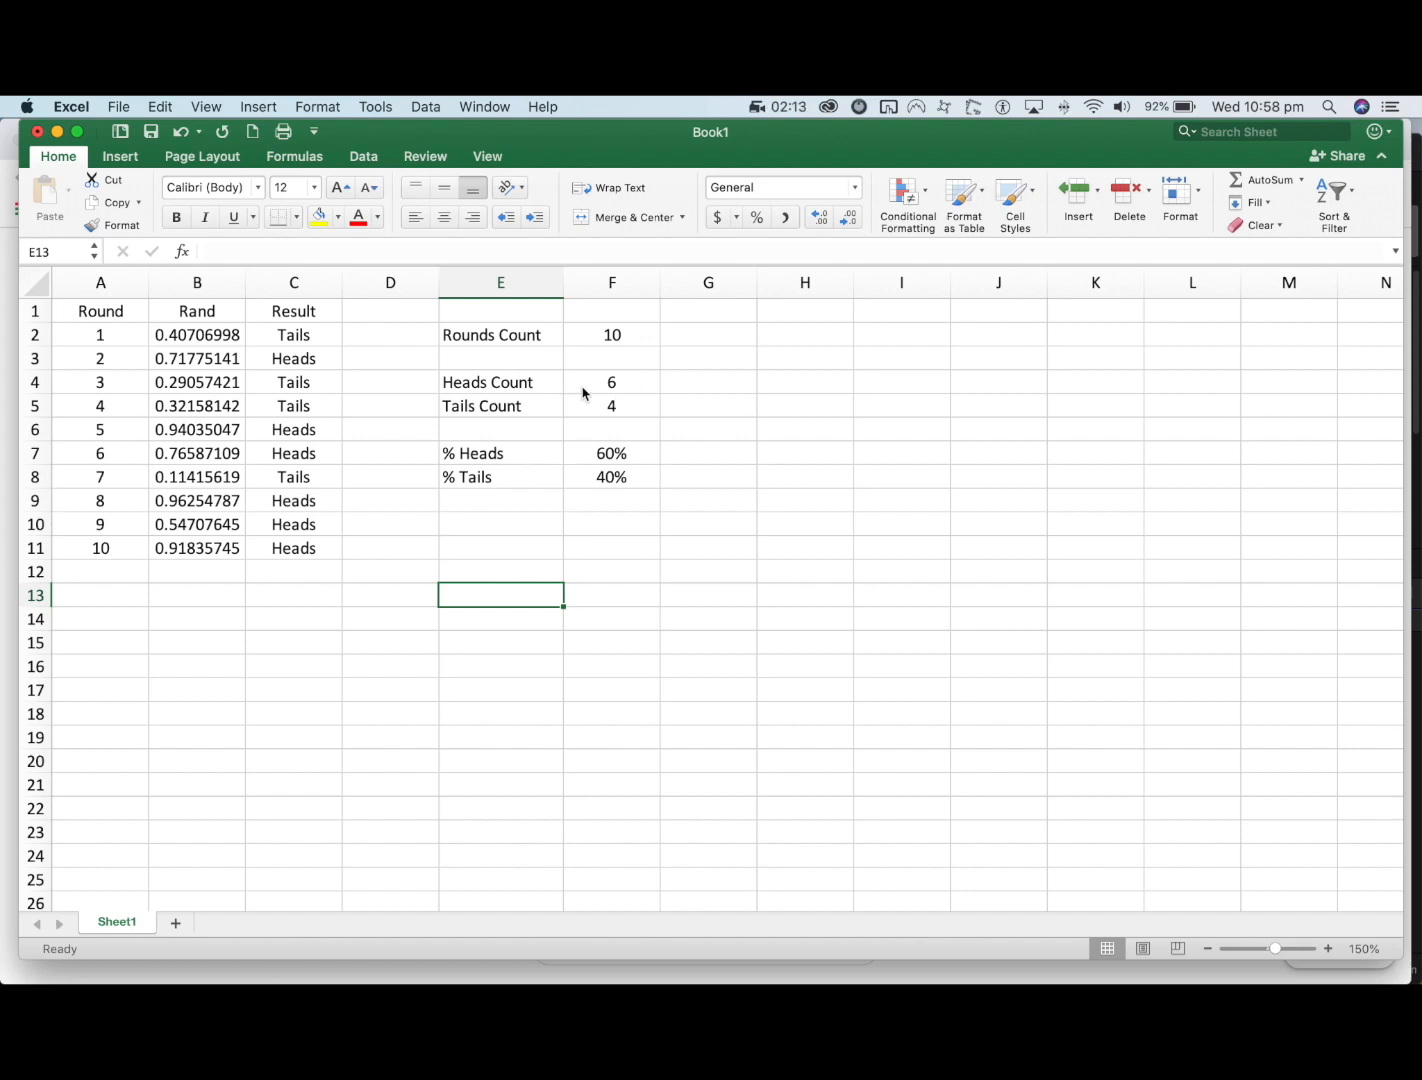
{"action": "left_click", "coordinate": [626, 336]}
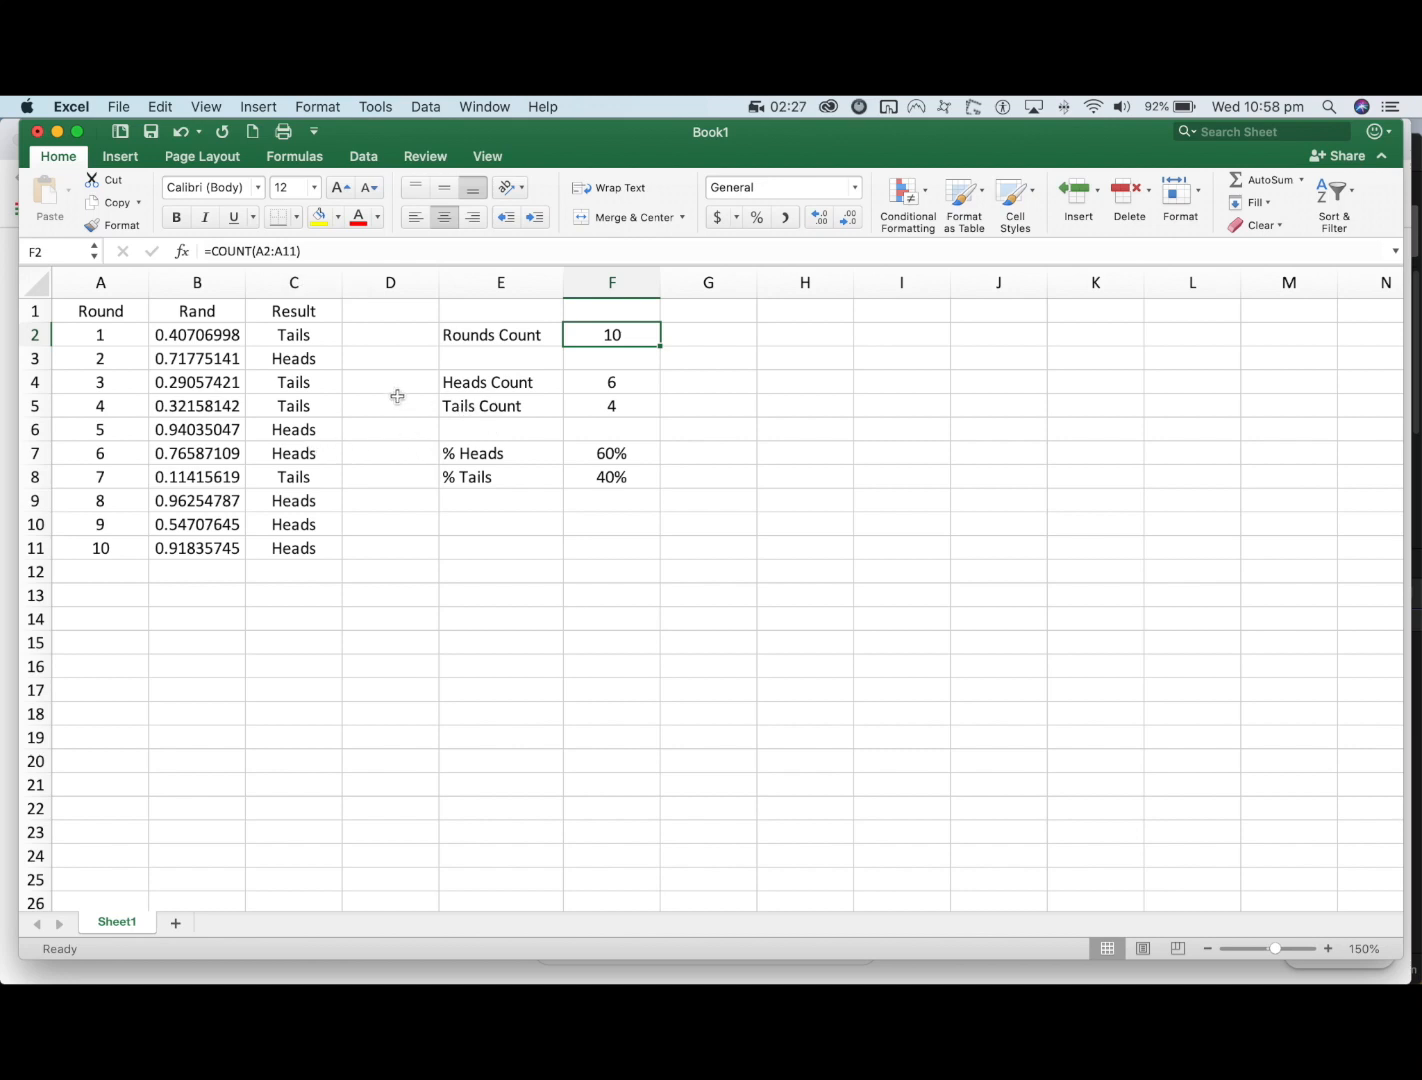
- Recalculate the coin toss simulation repeatedly by re-entering the empty cells in column E from E11 to E17
{"action": "left_click", "coordinate": [482, 545]}
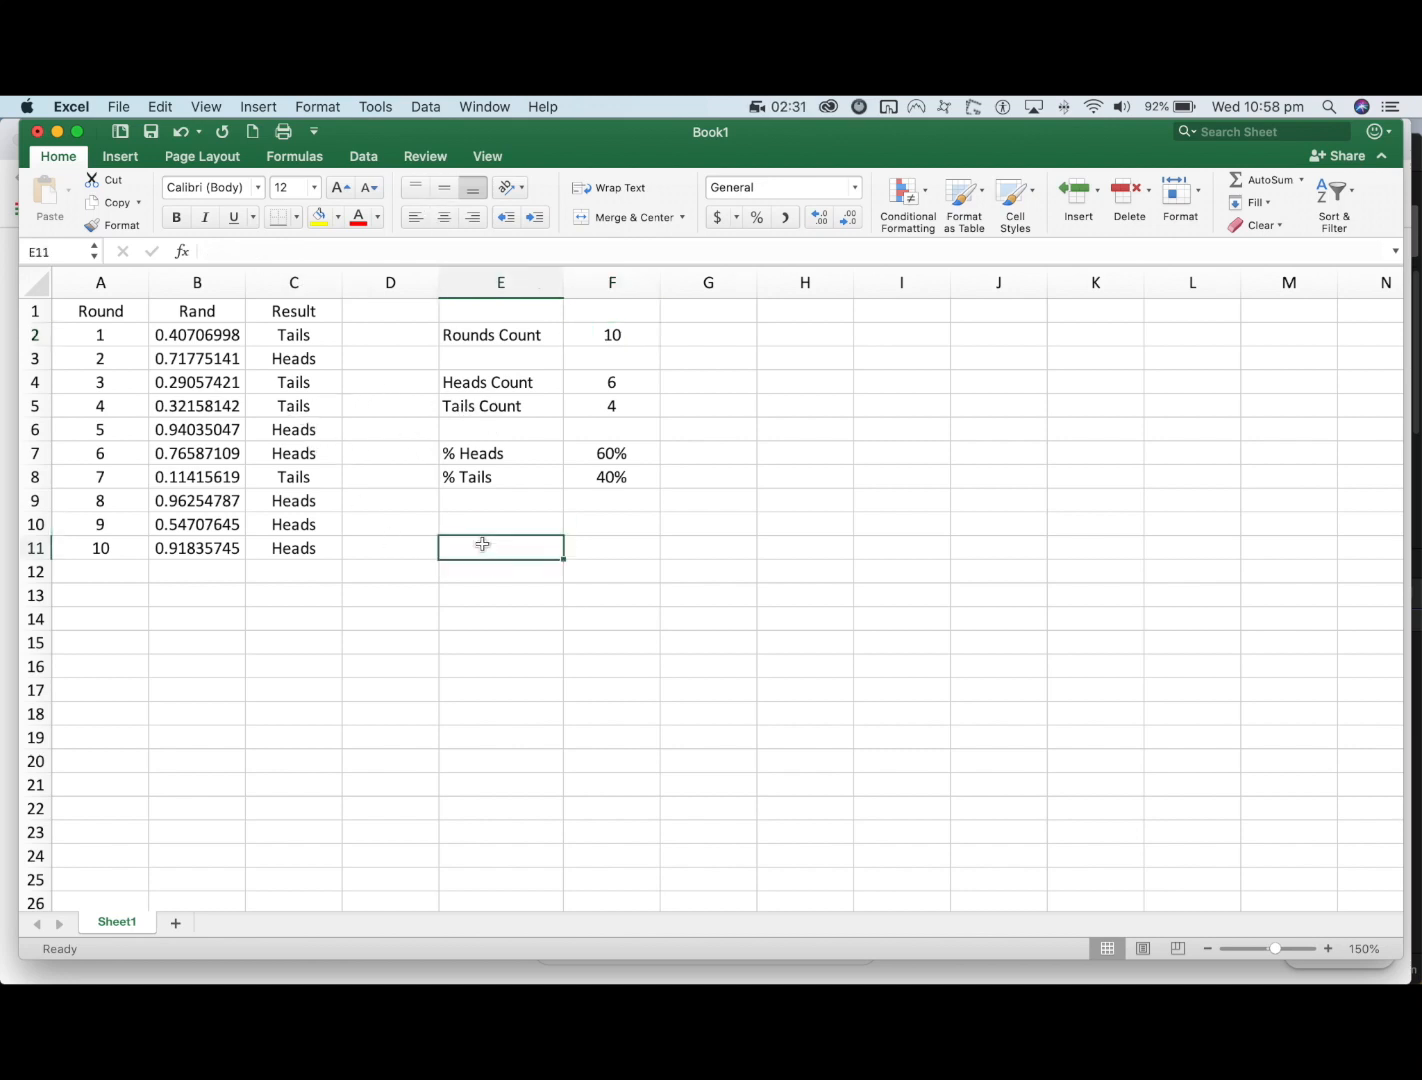
{"action": "double_click", "coordinate": [482, 544]}
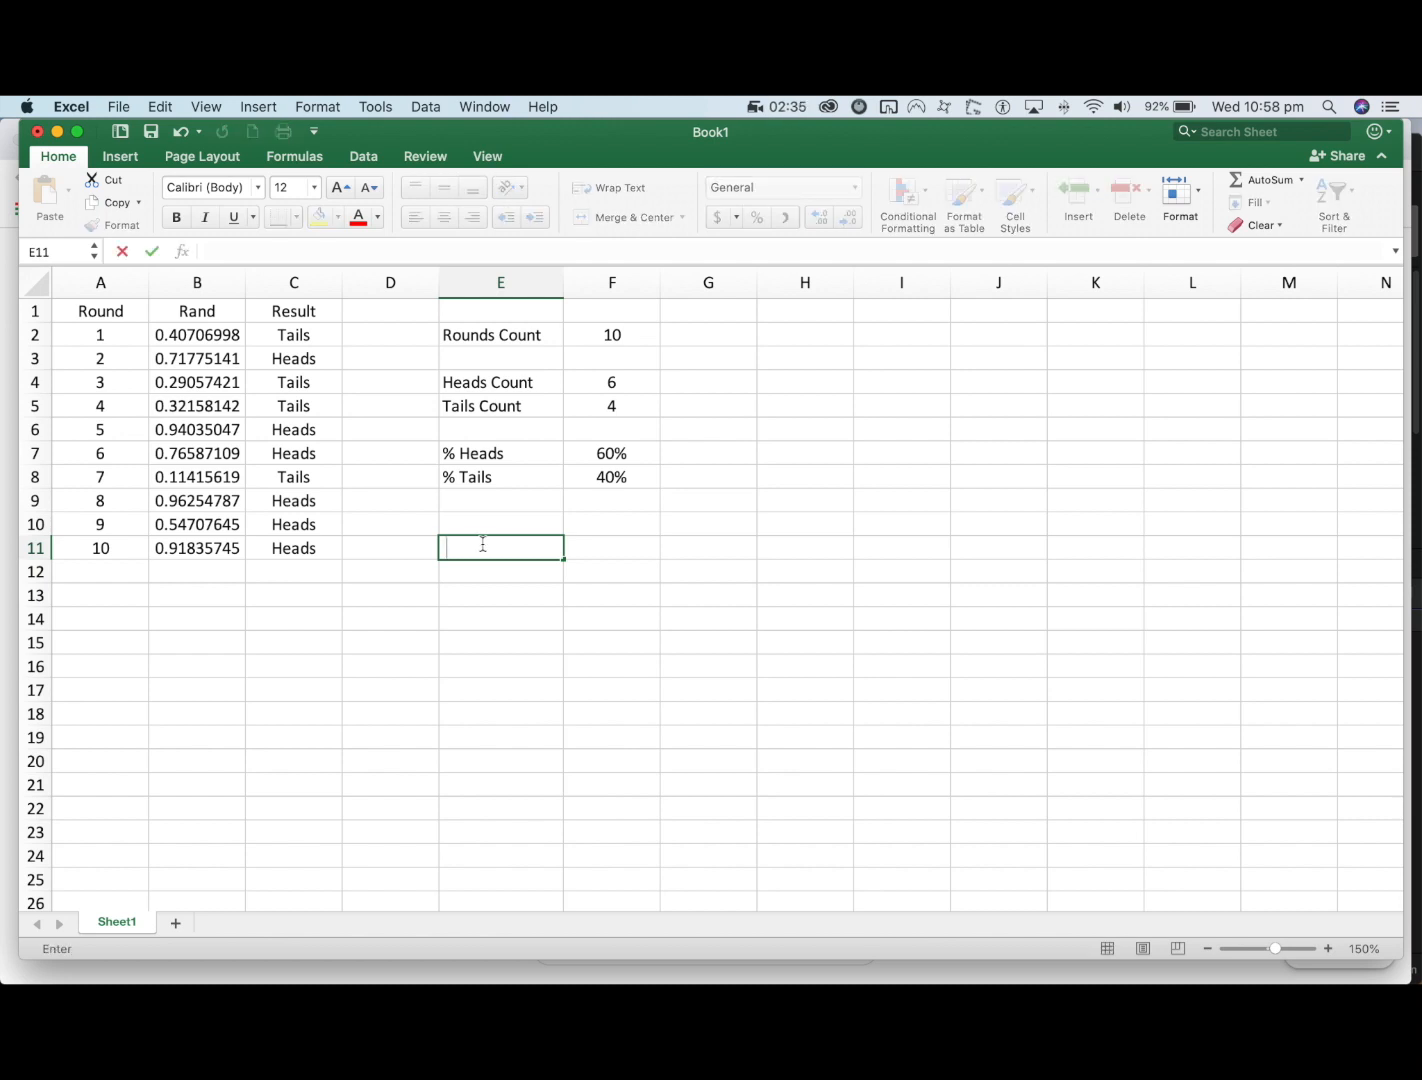
{"action": "key", "text": "Return"}
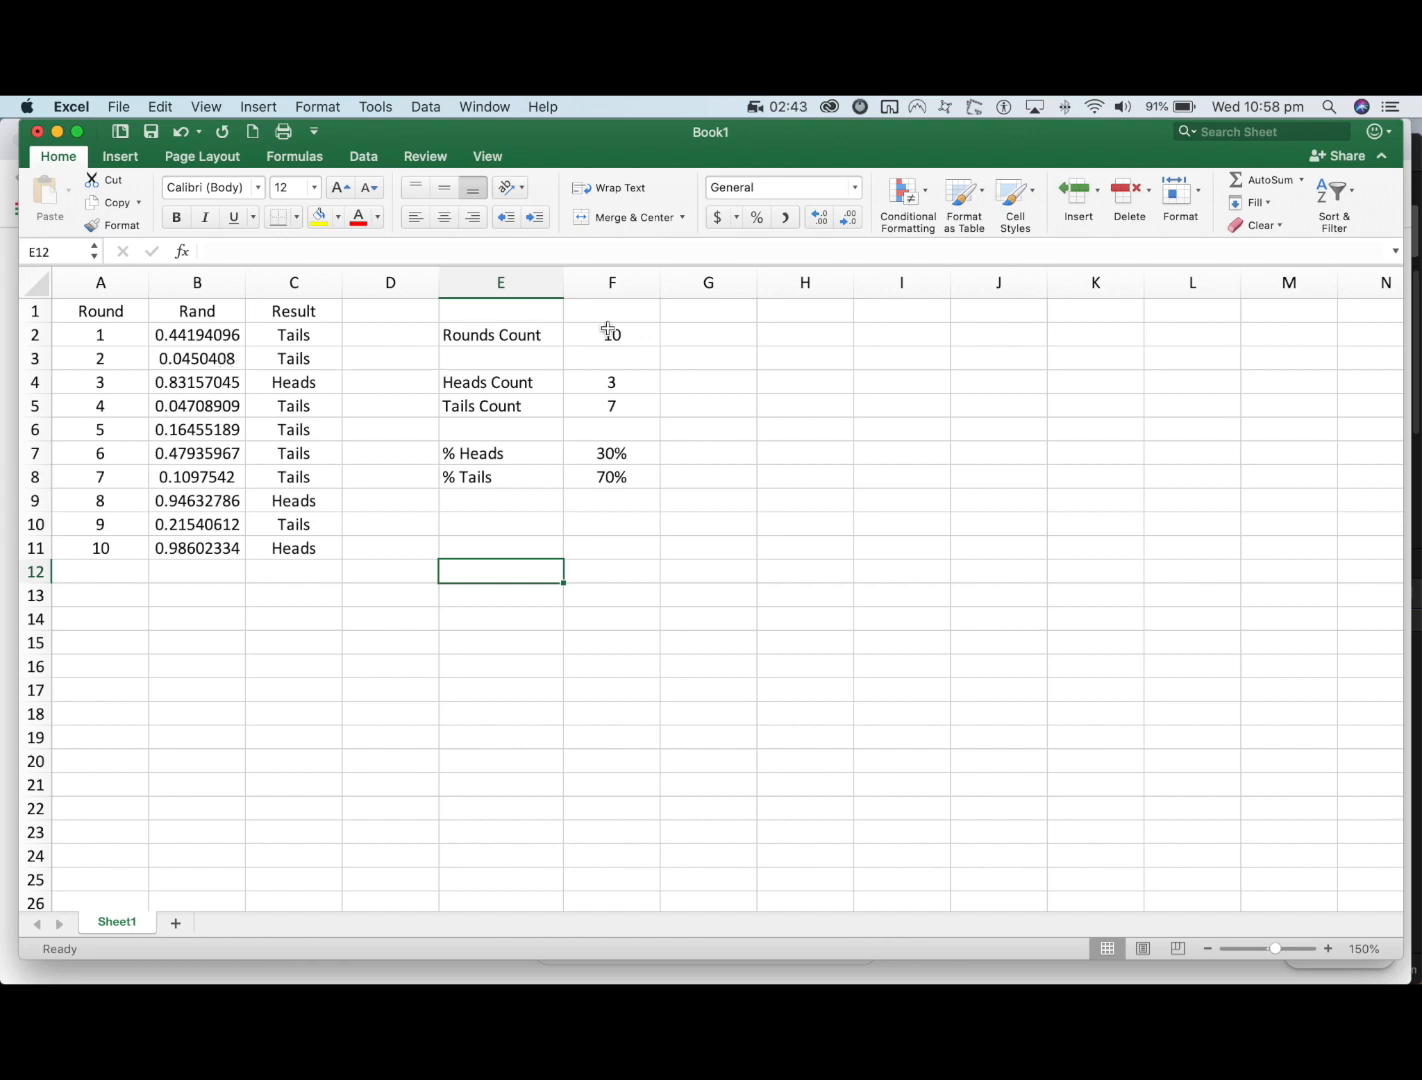
{"action": "double_click", "coordinate": [535, 568]}
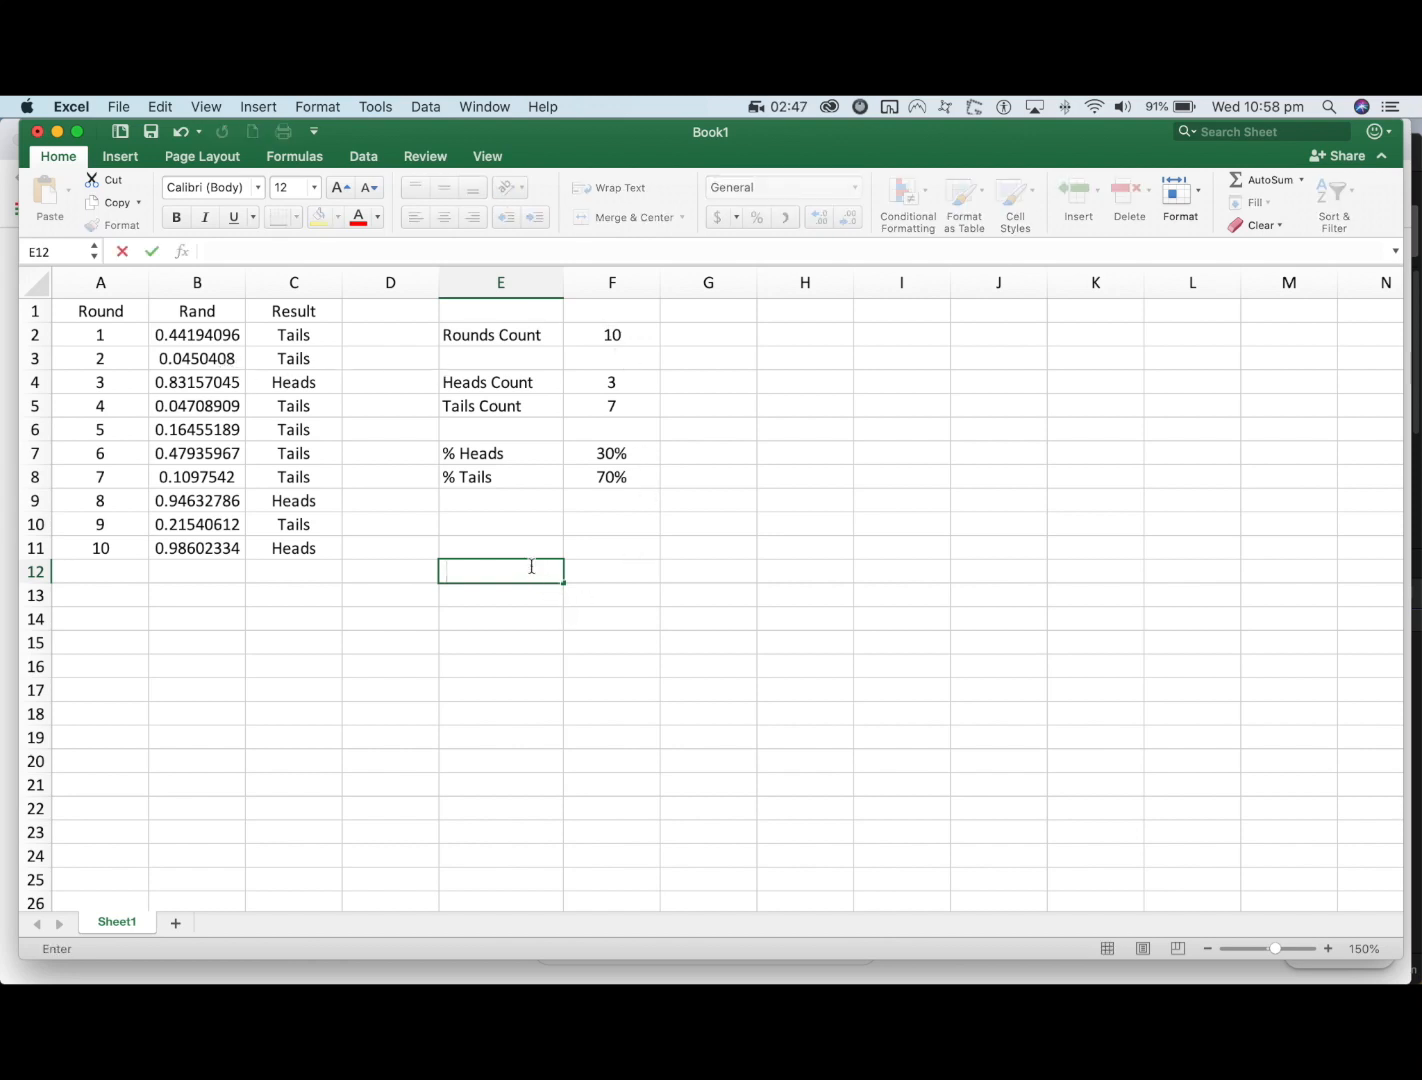
{"action": "key", "text": "Return"}
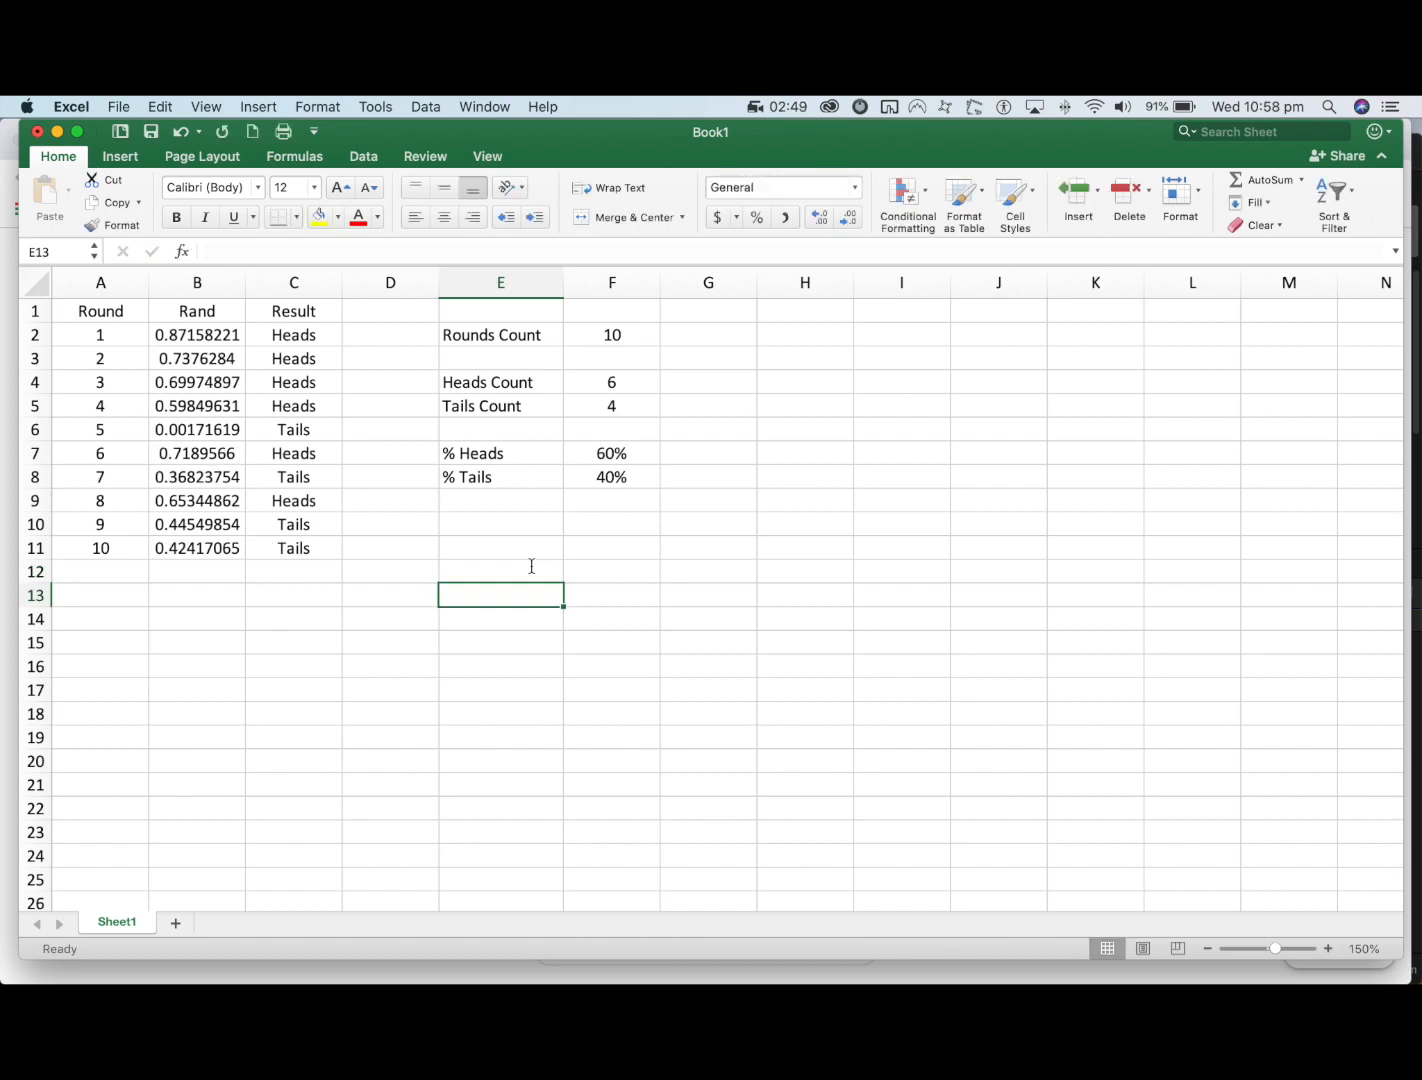
{"action": "key", "text": "F2"}
{"action": "key", "text": "Return"}
{"action": "key", "text": "F2"}
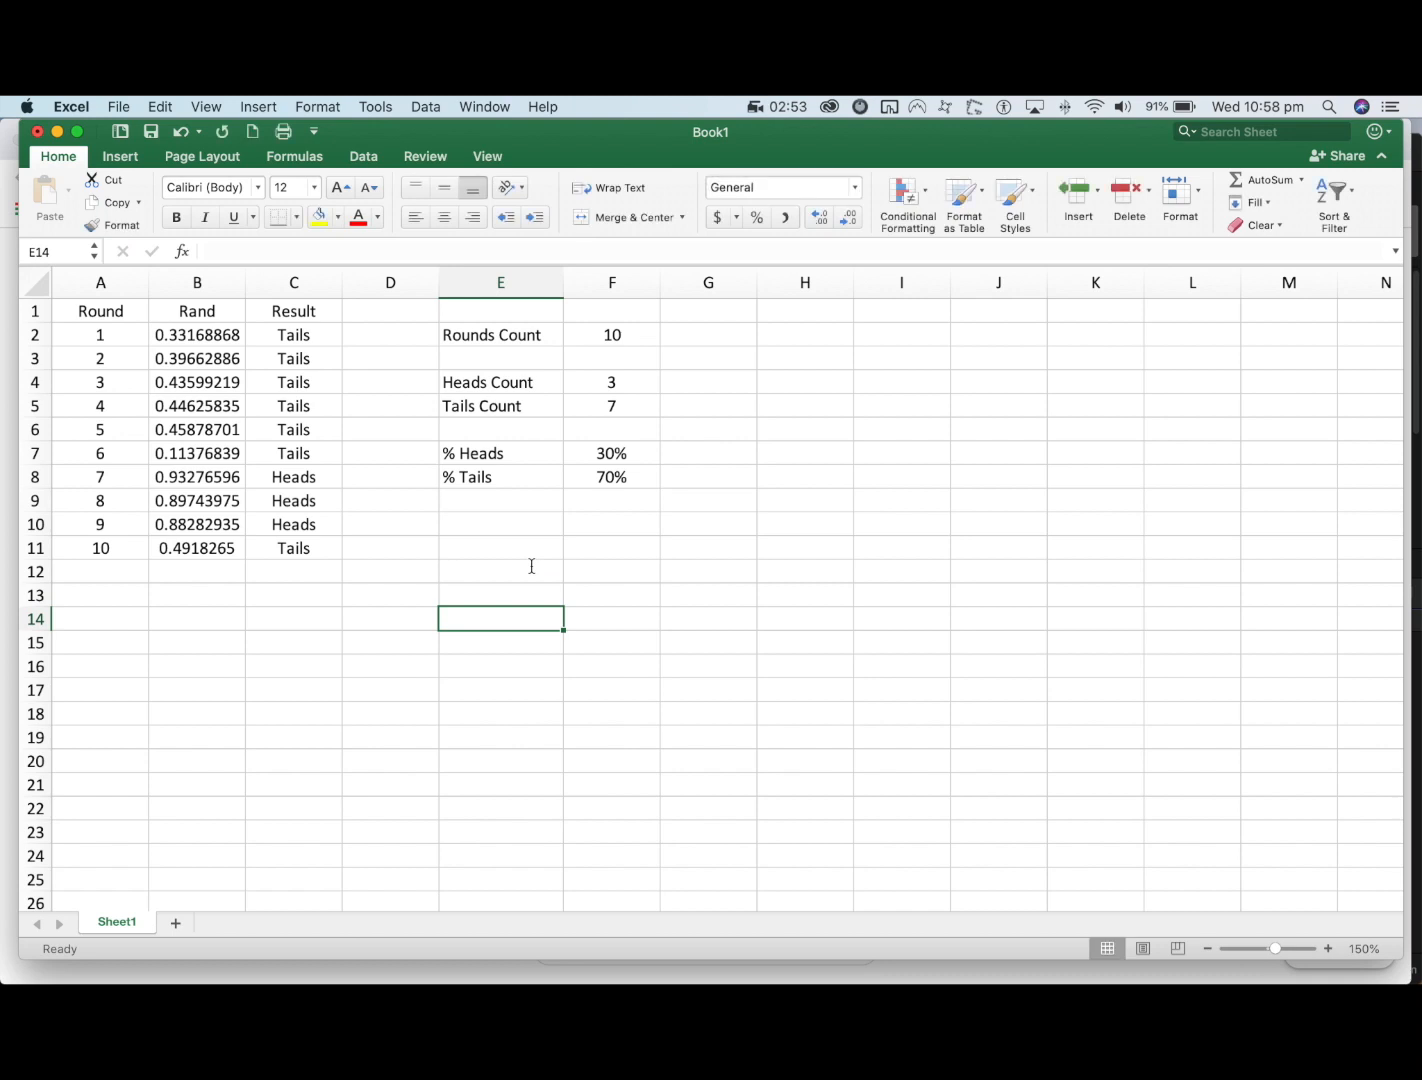
{"action": "key", "text": "Return"}
{"action": "key", "text": "F2"}
{"action": "key", "text": "Return"}
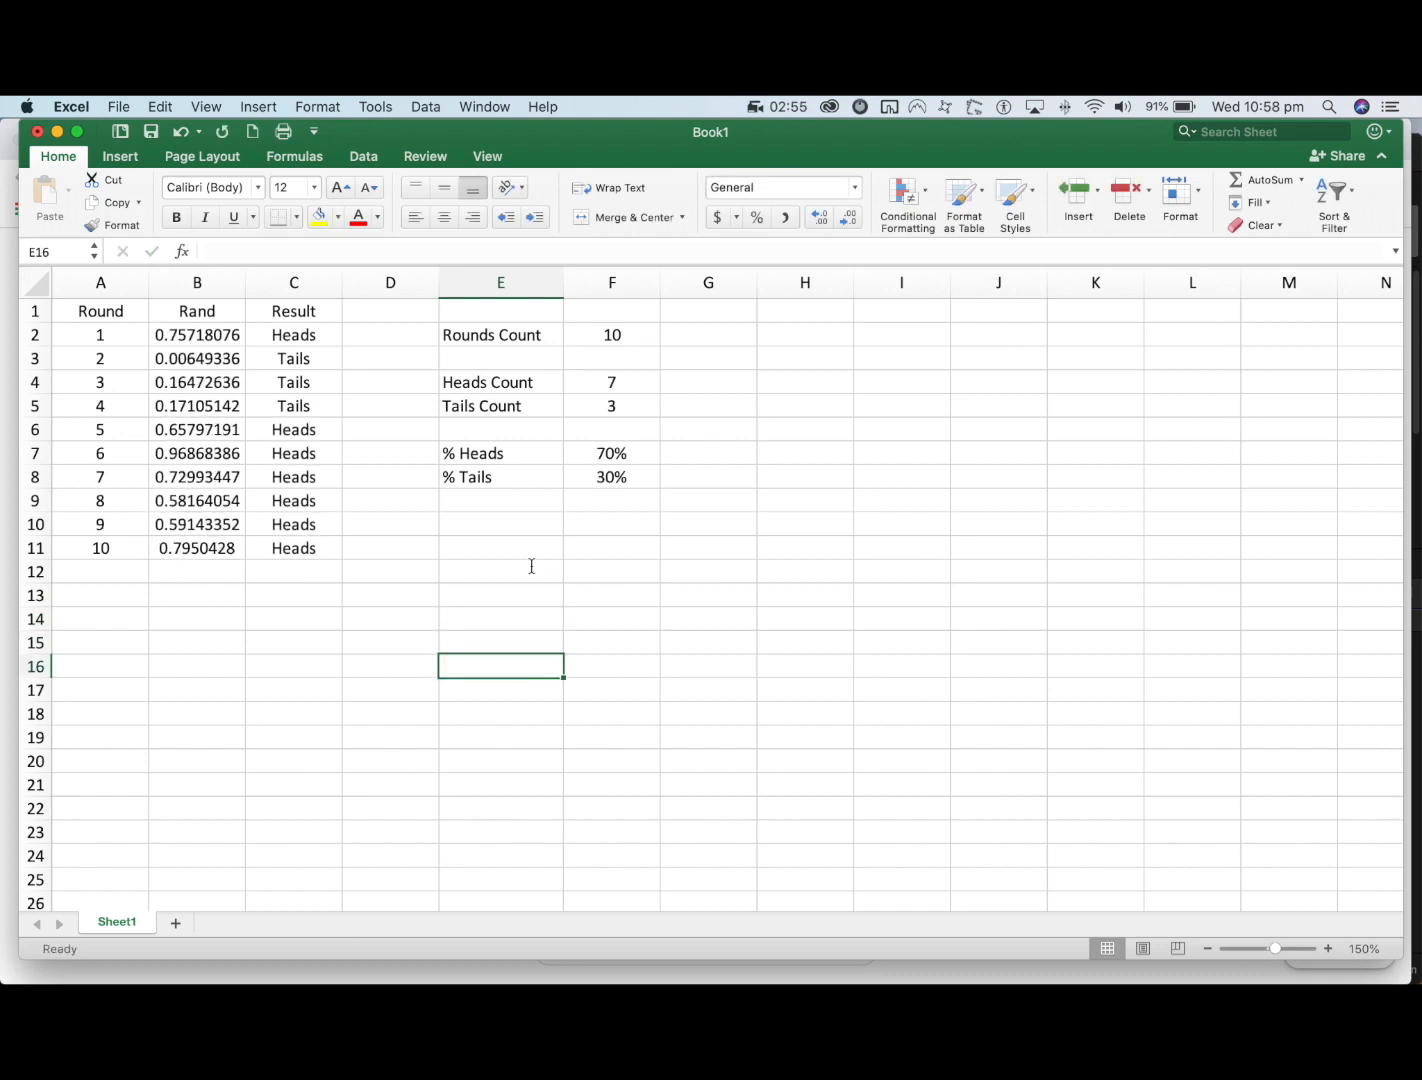
{"action": "key", "text": "F2"}
{"action": "key", "text": "Return"}
{"action": "key", "text": "F2"}
{"action": "key", "text": "Return"}
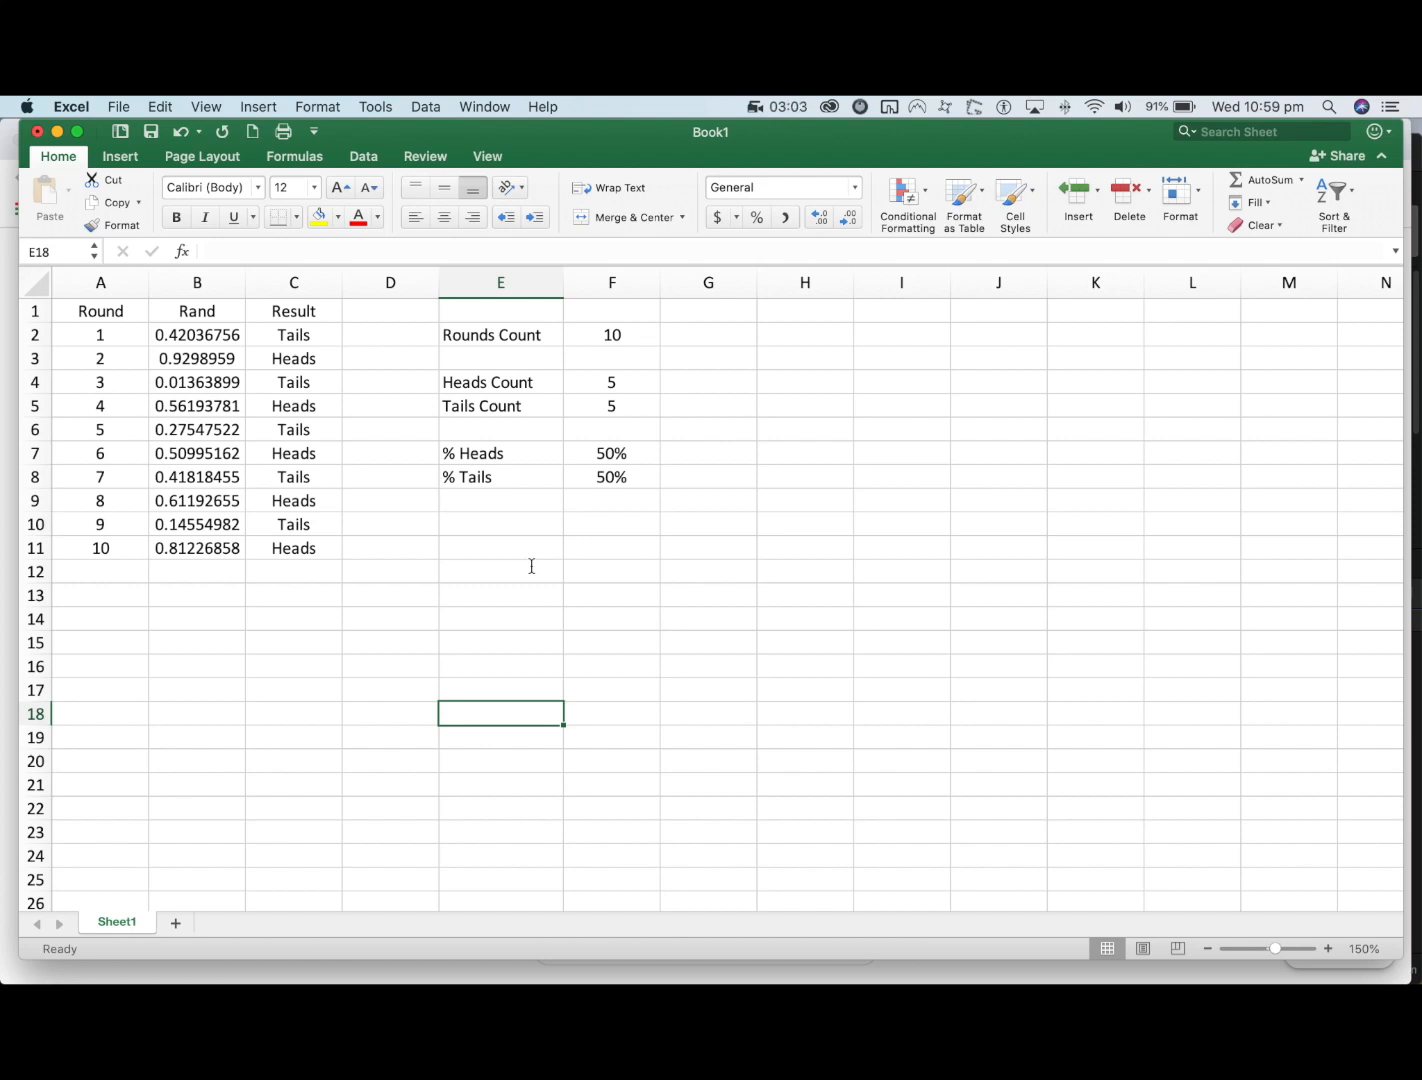
- Add a new worksheet and set its zoom to 150%
{"action": "left_click", "coordinate": [175, 922]}
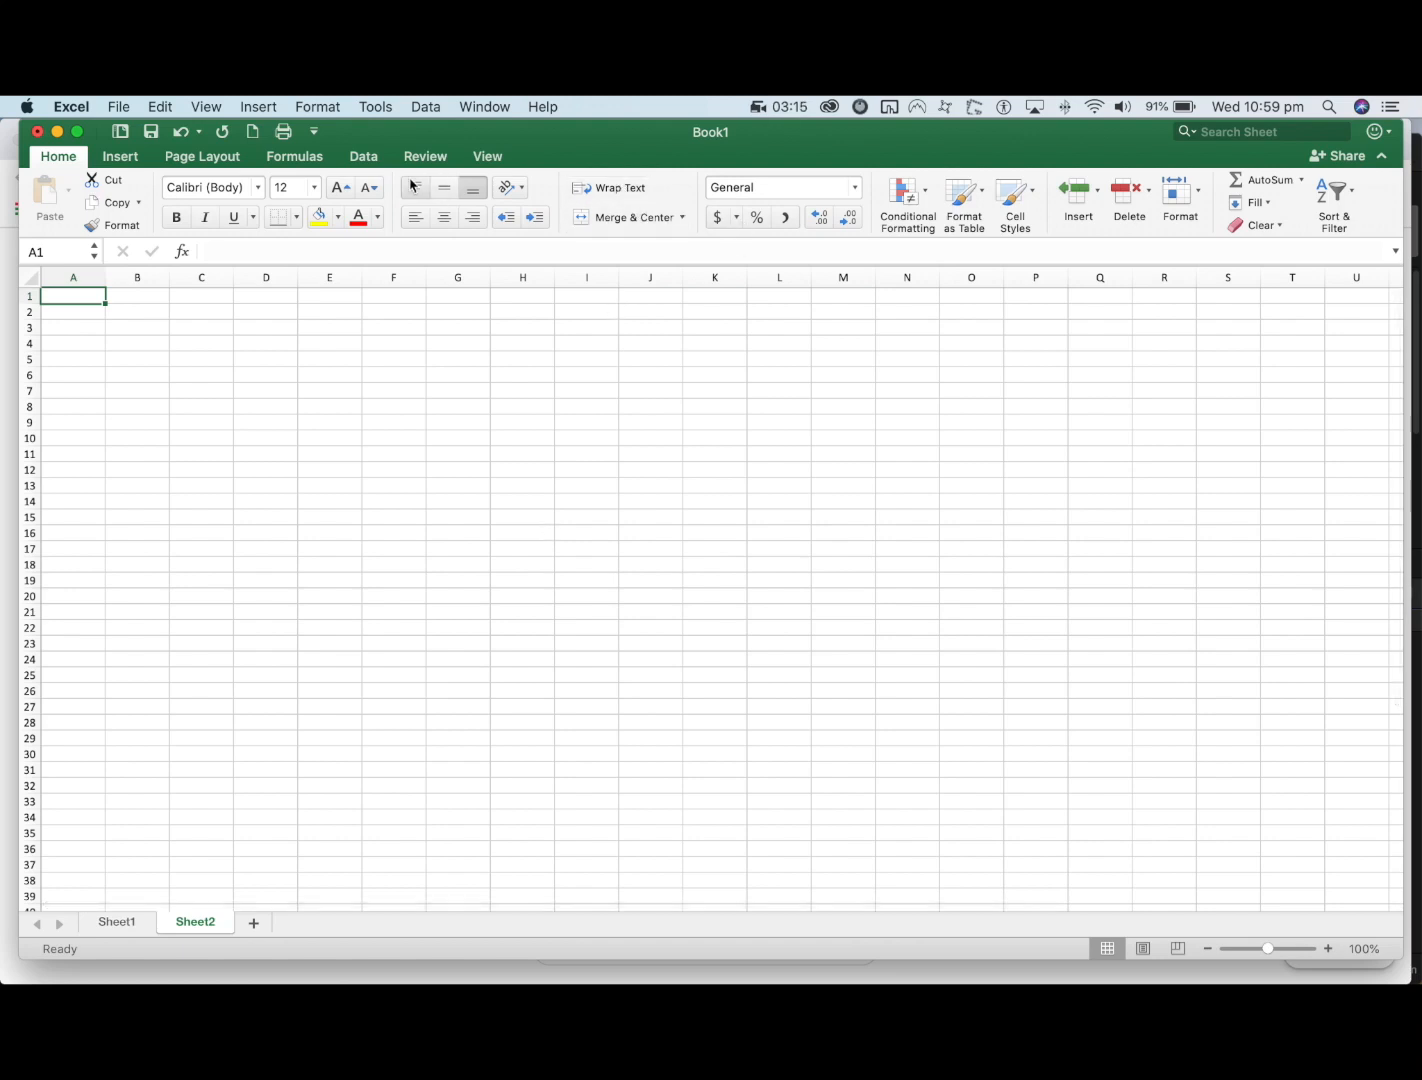
{"action": "left_click", "coordinate": [485, 156]}
{"action": "left_click", "coordinate": [535, 187]}
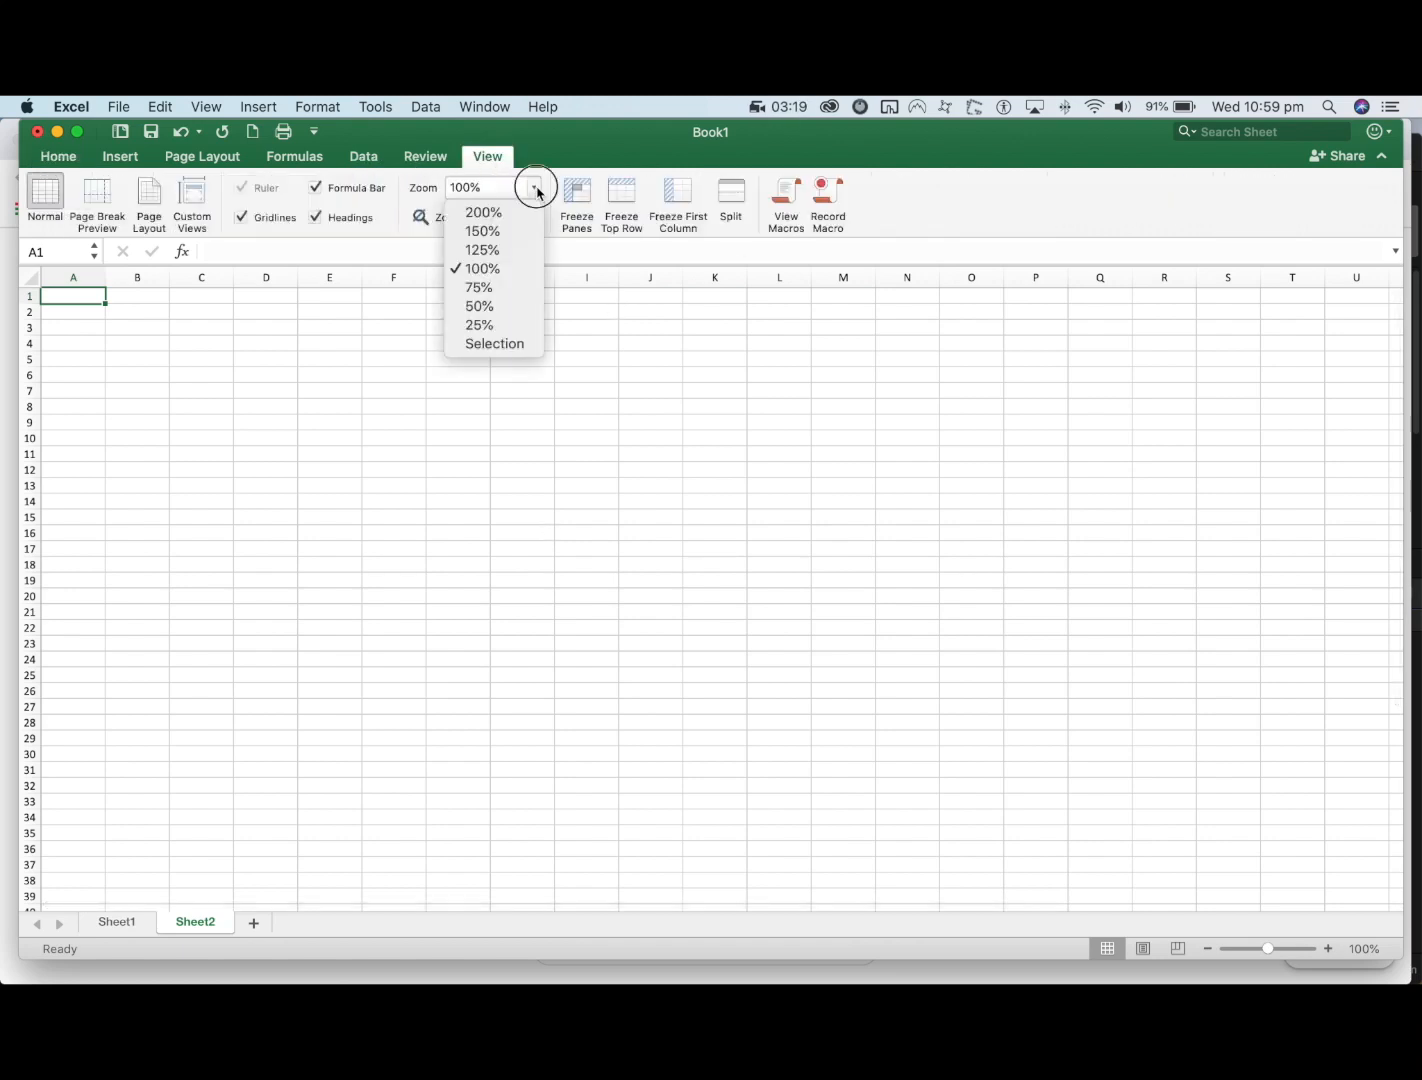
{"action": "left_click", "coordinate": [502, 240]}
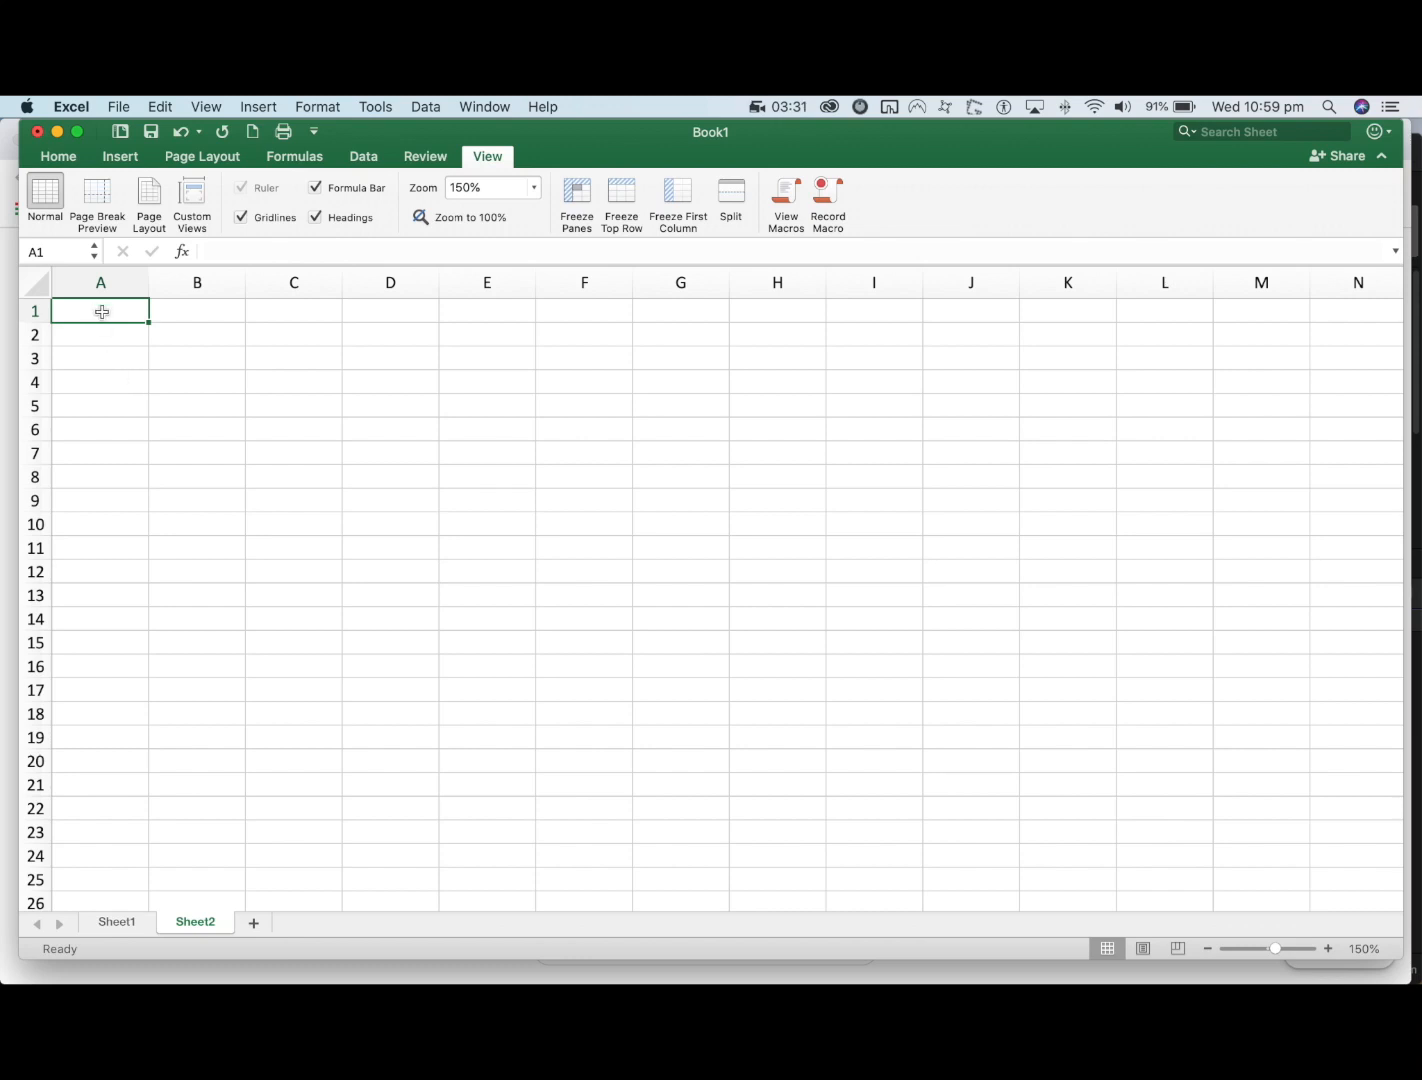
- Enter the header Round in A1 and the round numbers 1 to 10 in A2:A11
{"action": "type", "text": "ound"}
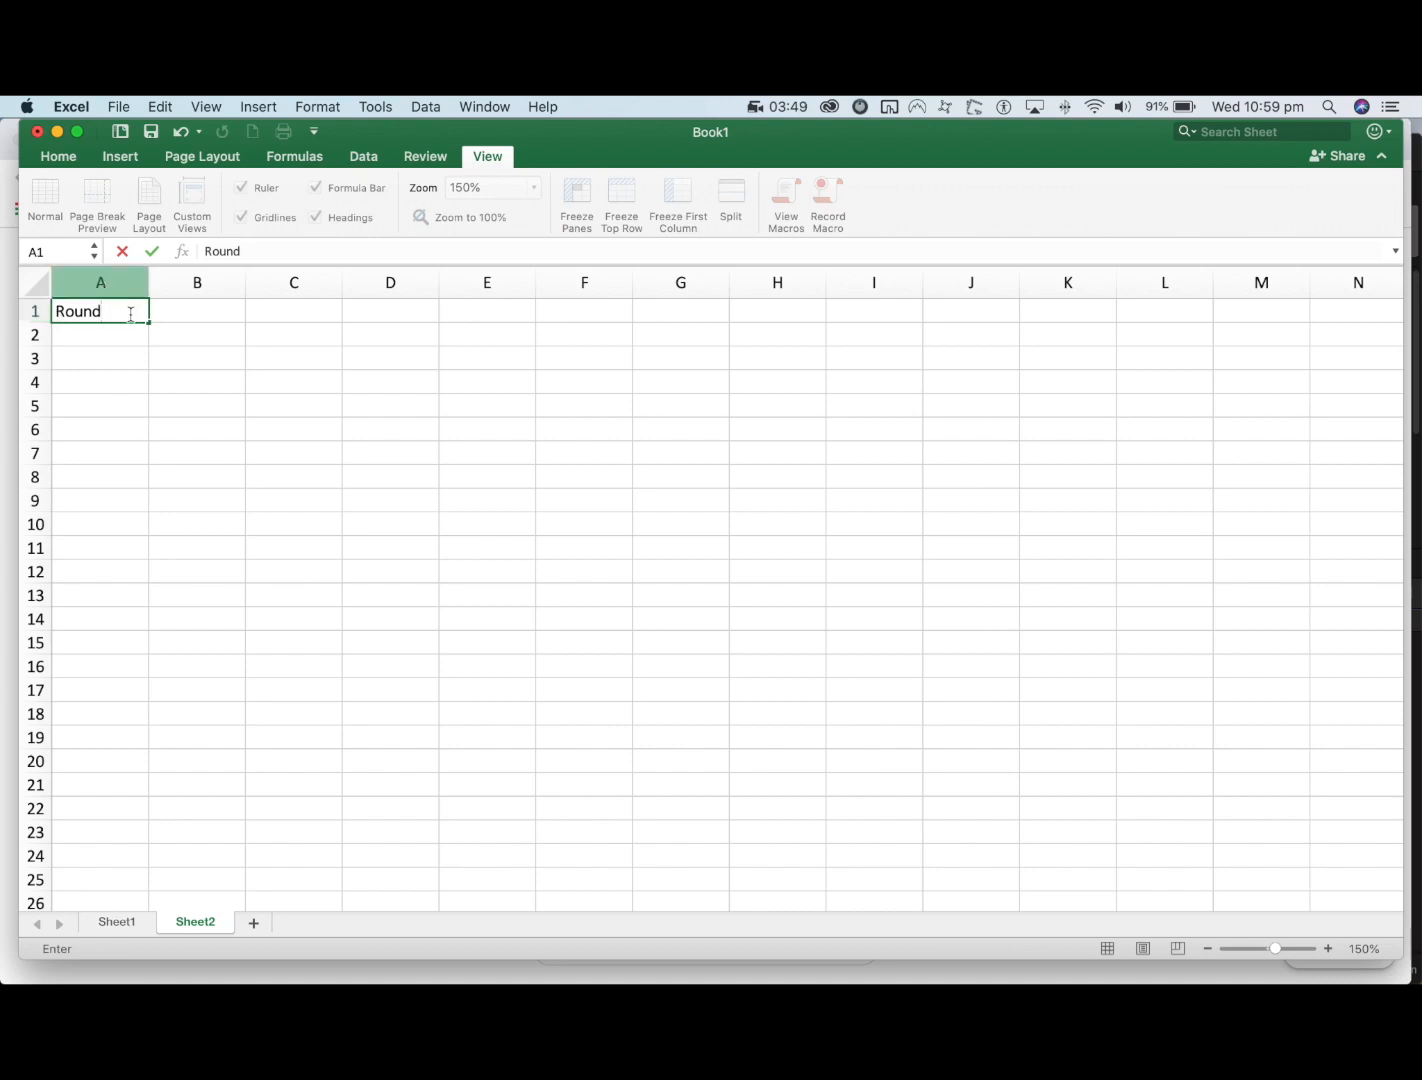
{"action": "key", "text": "Return"}
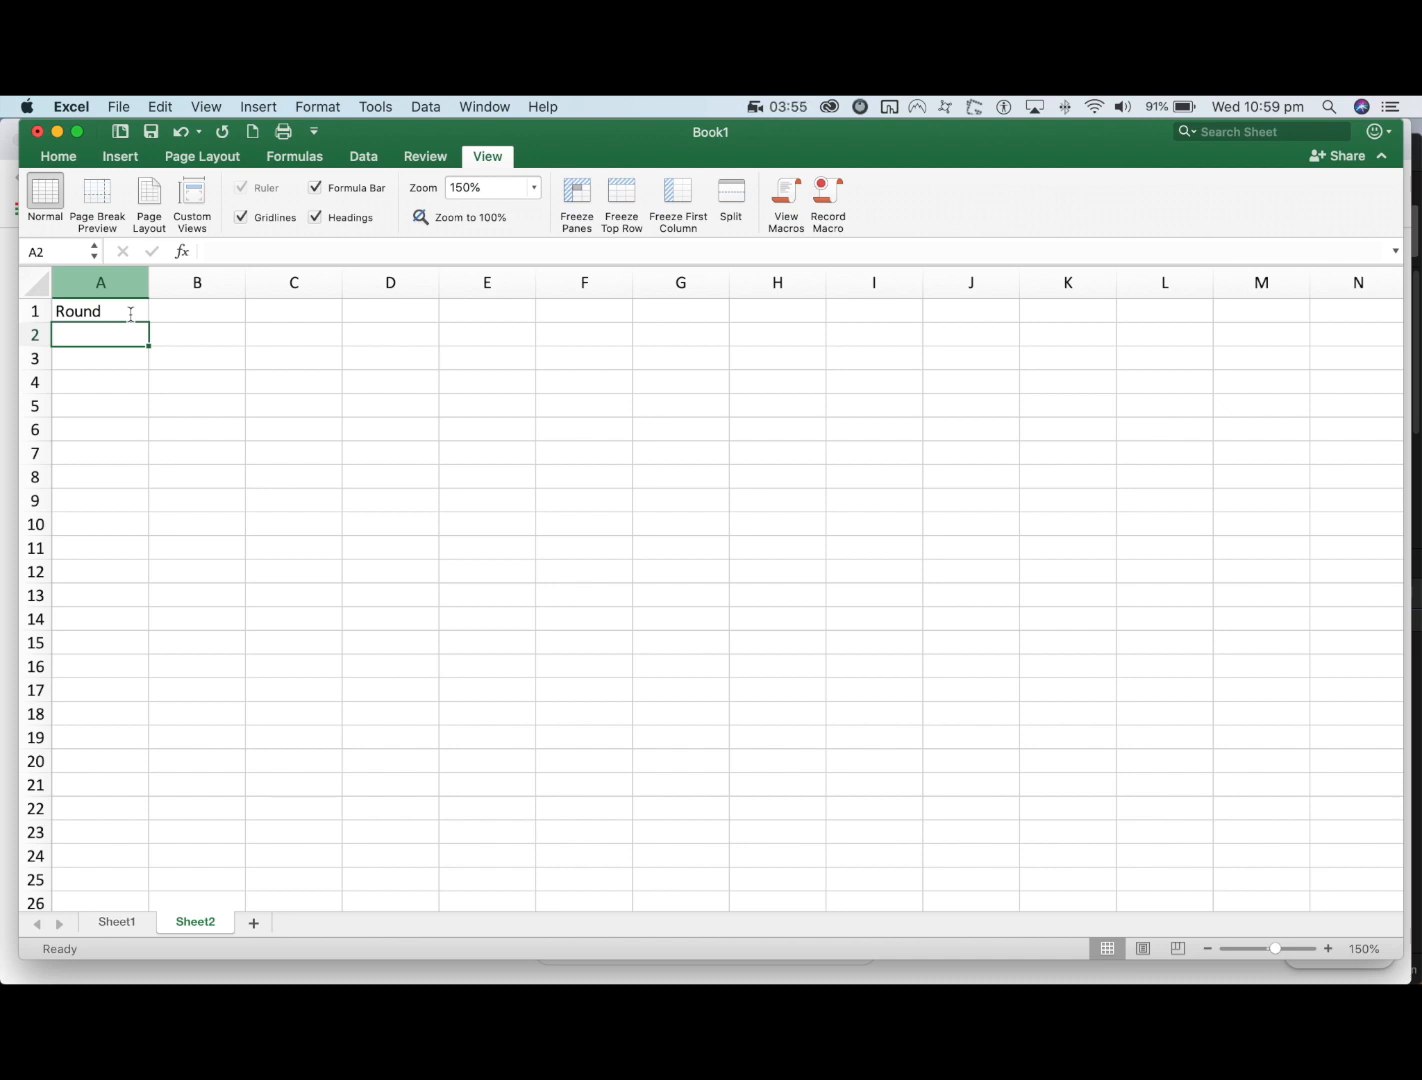
{"action": "type", "text": "1"}
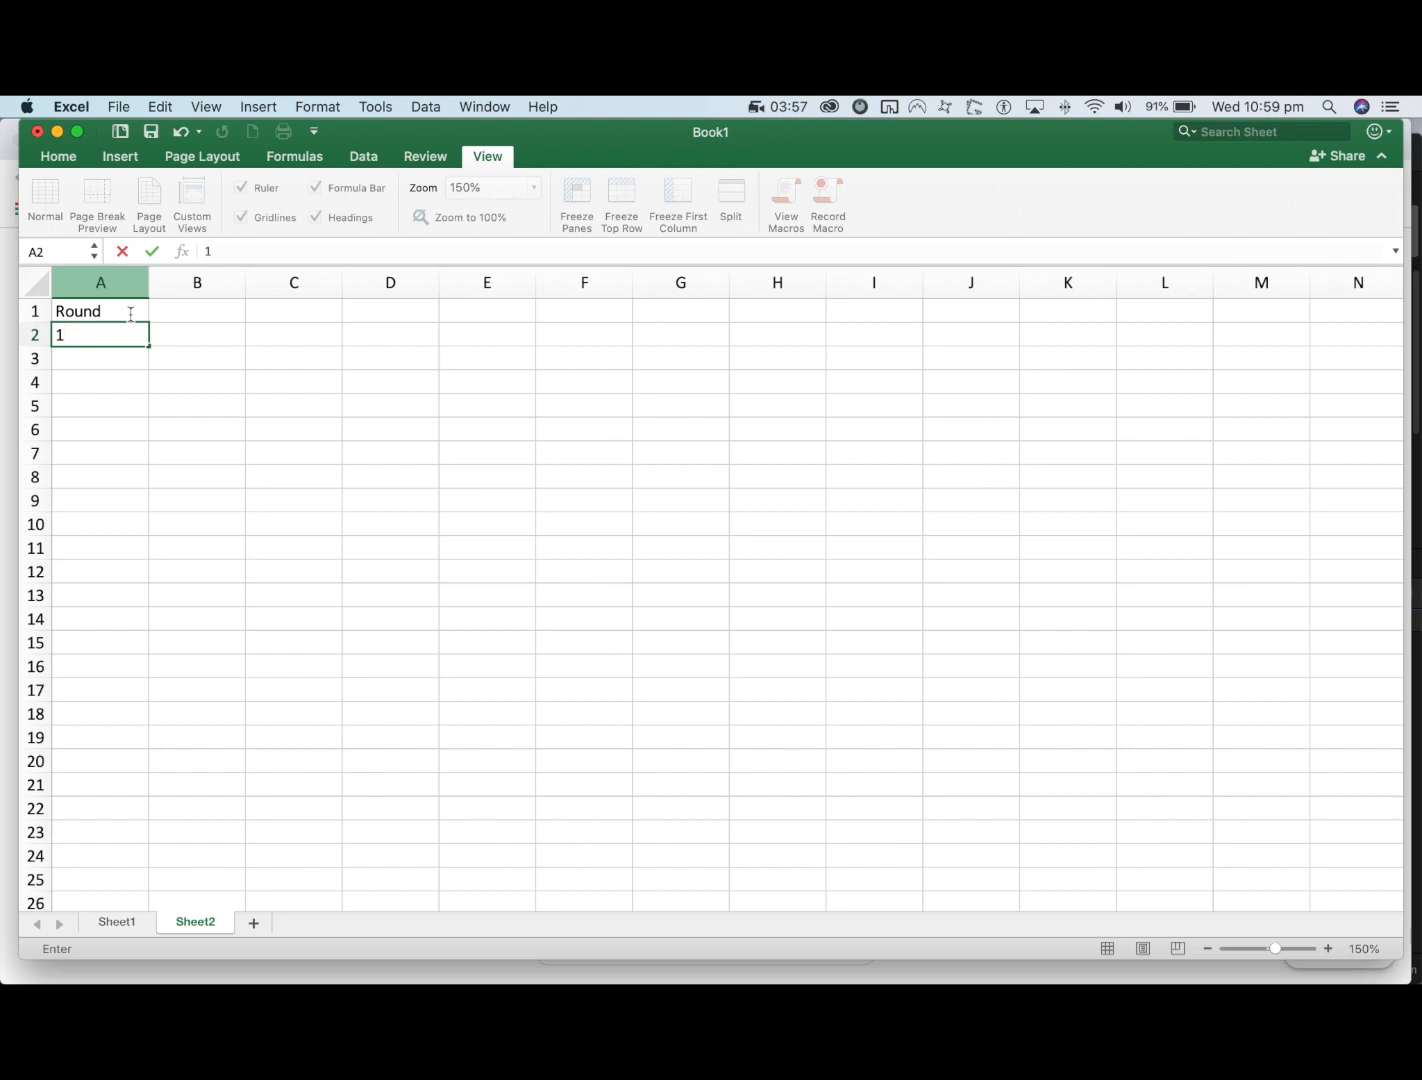
{"action": "key", "text": "Return"}
{"action": "type", "text": "2"}
{"action": "key", "text": "Return"}
{"action": "type", "text": "3"}
{"action": "key", "text": "Return"}
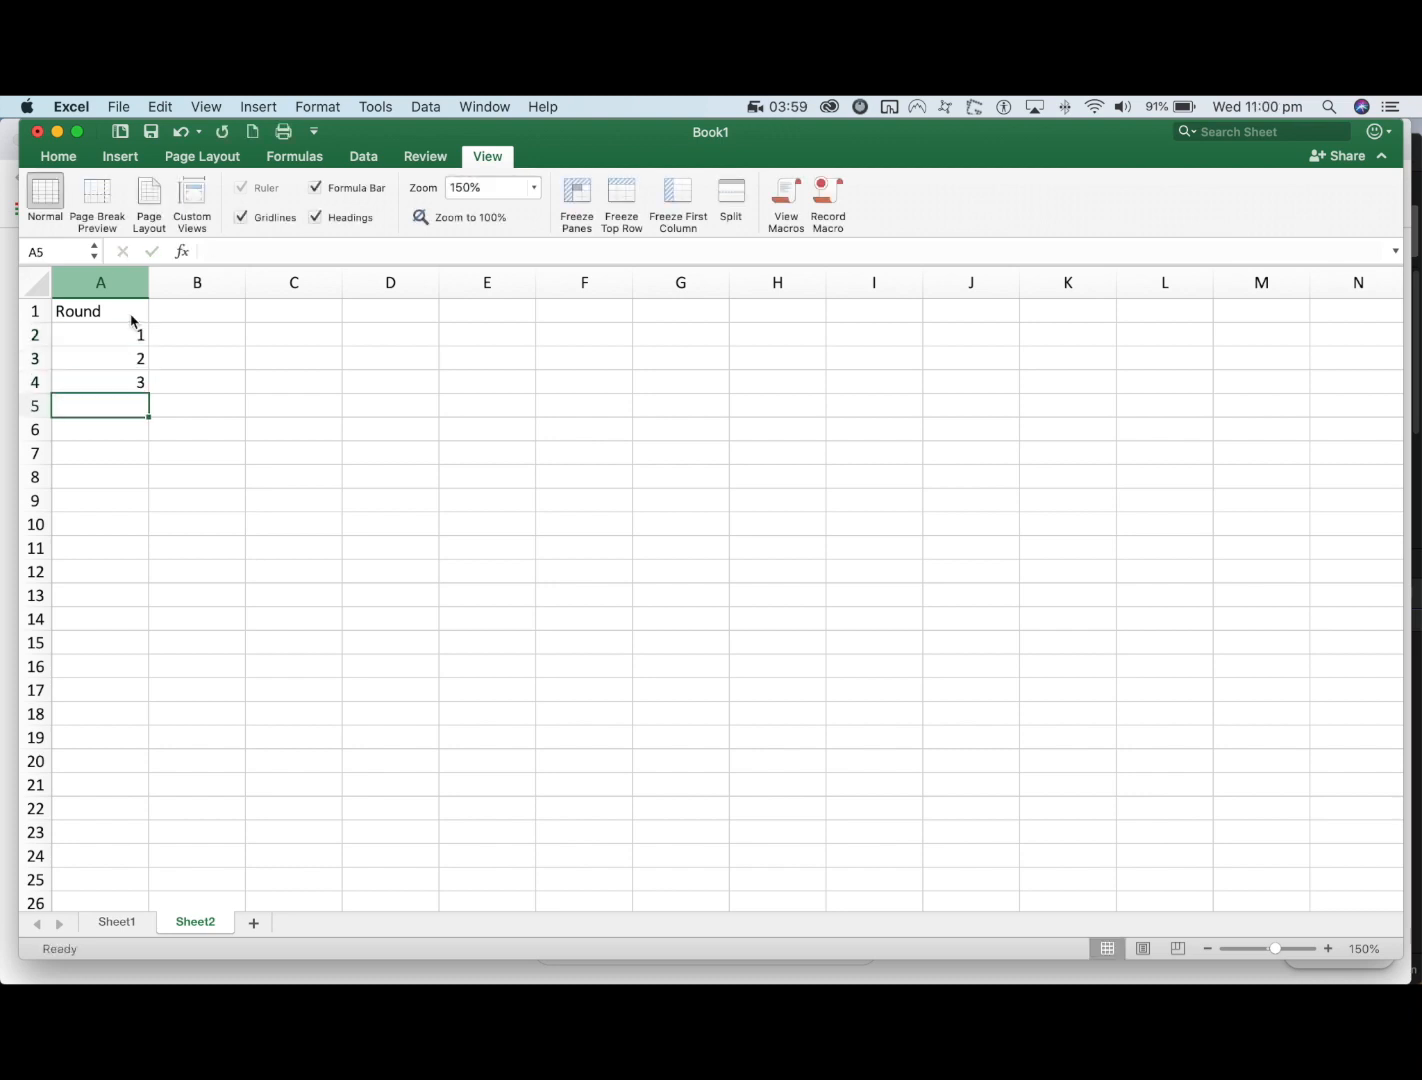
{"action": "type", "text": "4"}
{"action": "key", "text": "Return"}
{"action": "type", "text": "5"}
{"action": "key", "text": "Return"}
{"action": "type", "text": "6"}
{"action": "key", "text": "Return"}
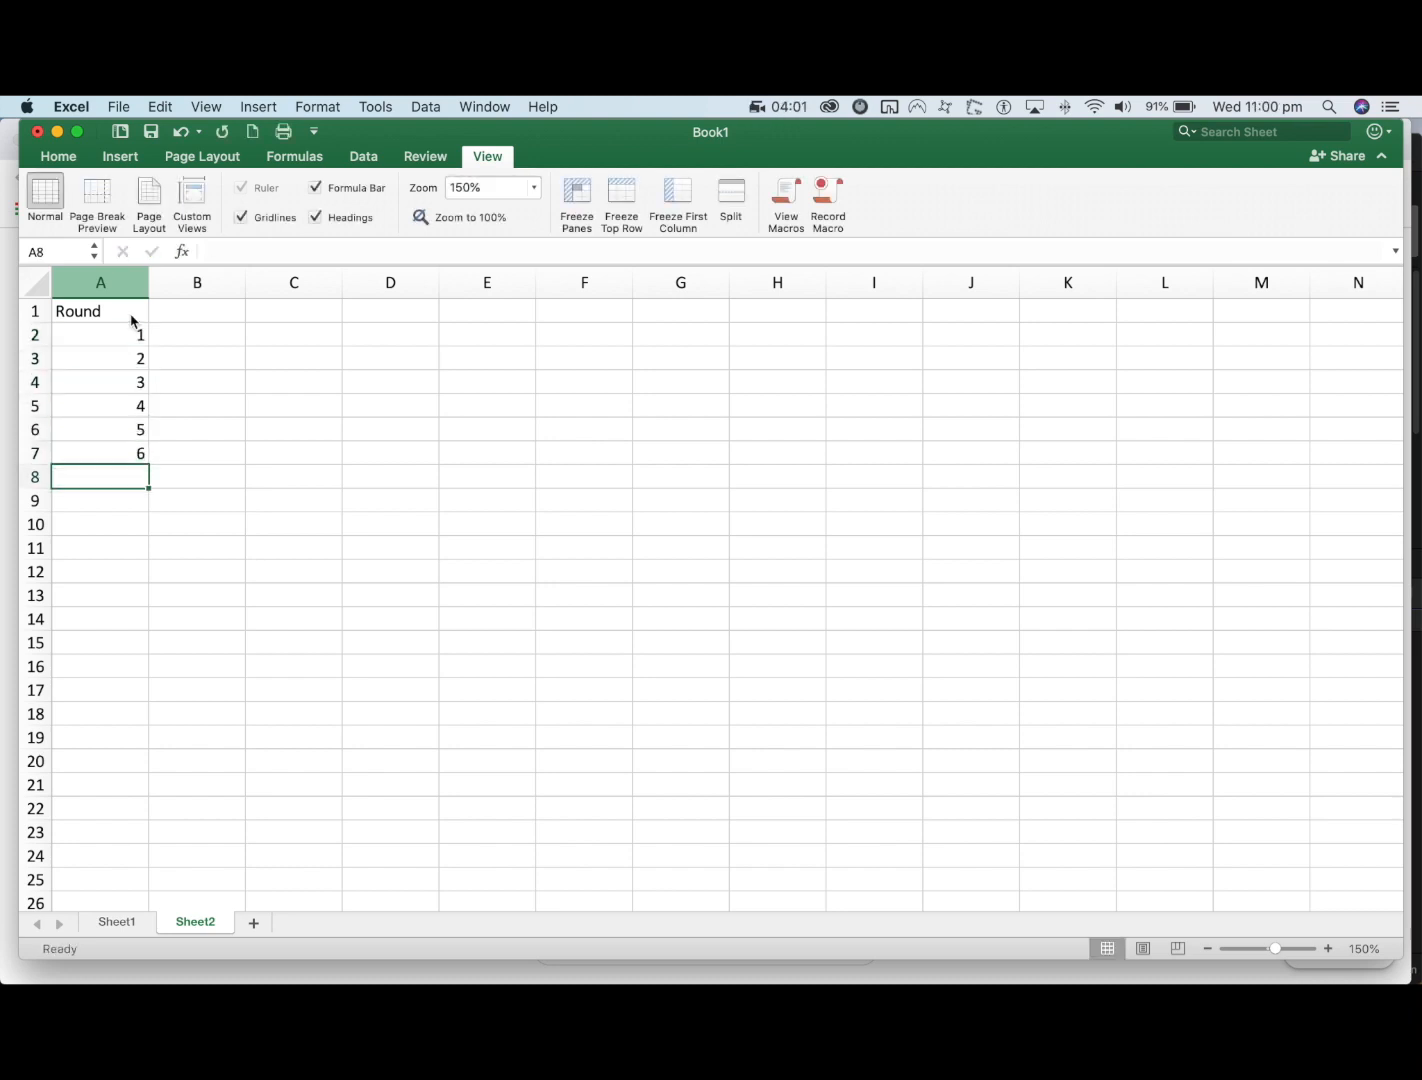
{"action": "type", "text": "7"}
{"action": "key", "text": "Return"}
{"action": "type", "text": "8"}
{"action": "key", "text": "Return"}
{"action": "type", "text": "9"}
{"action": "key", "text": "Return"}
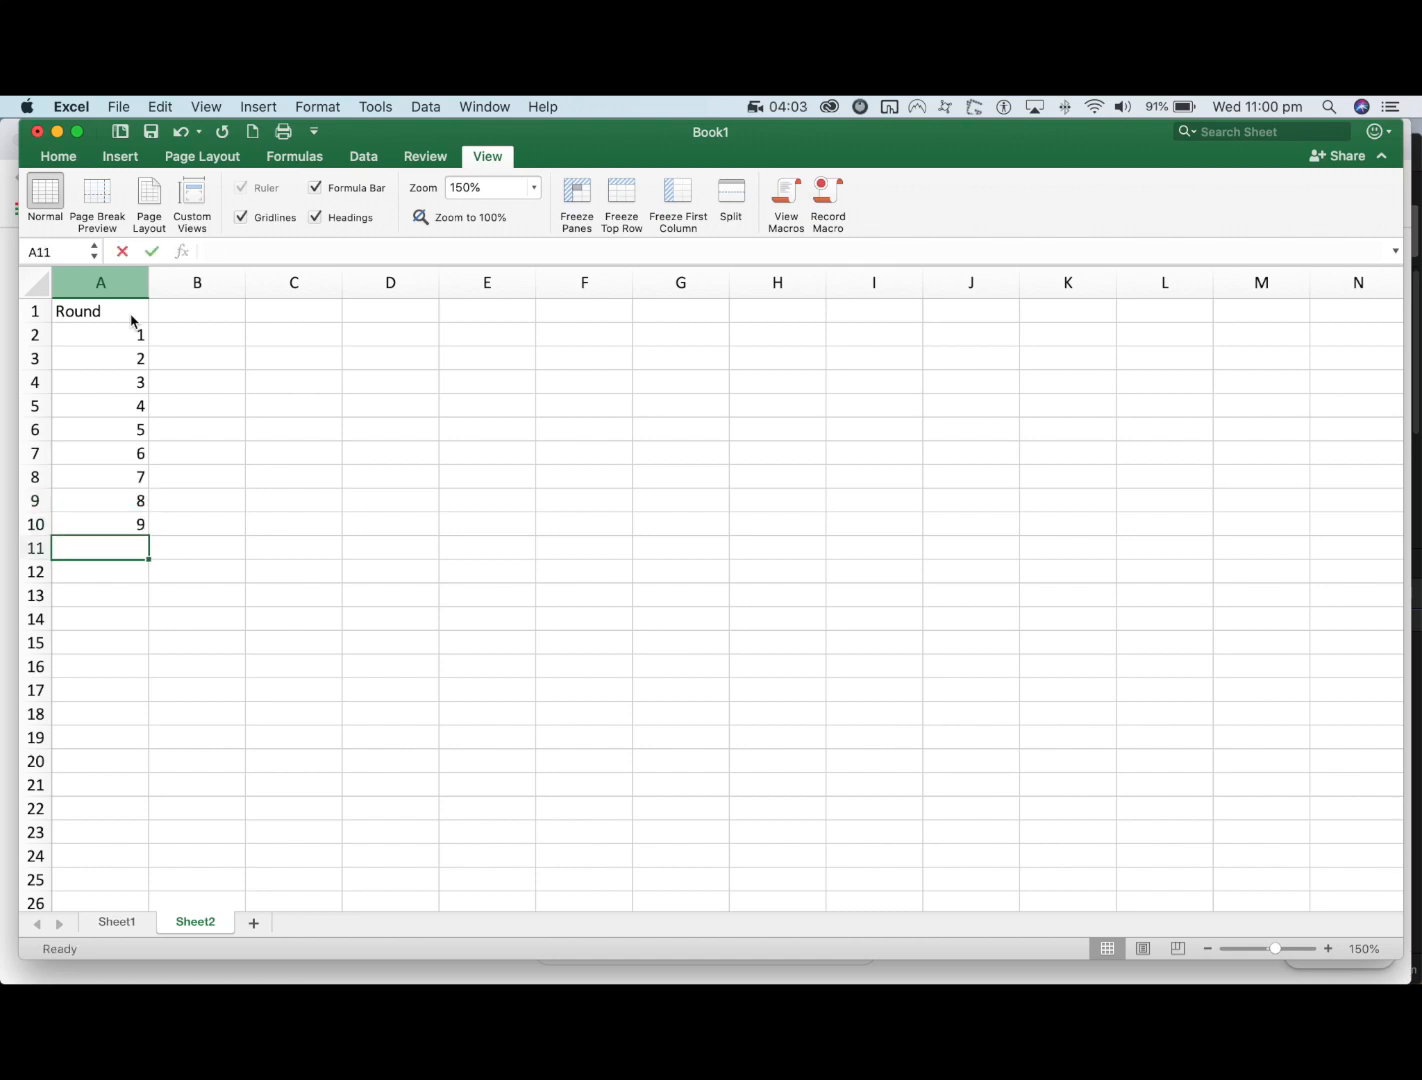
{"action": "type", "text": "10"}
{"action": "key", "text": "Return"}
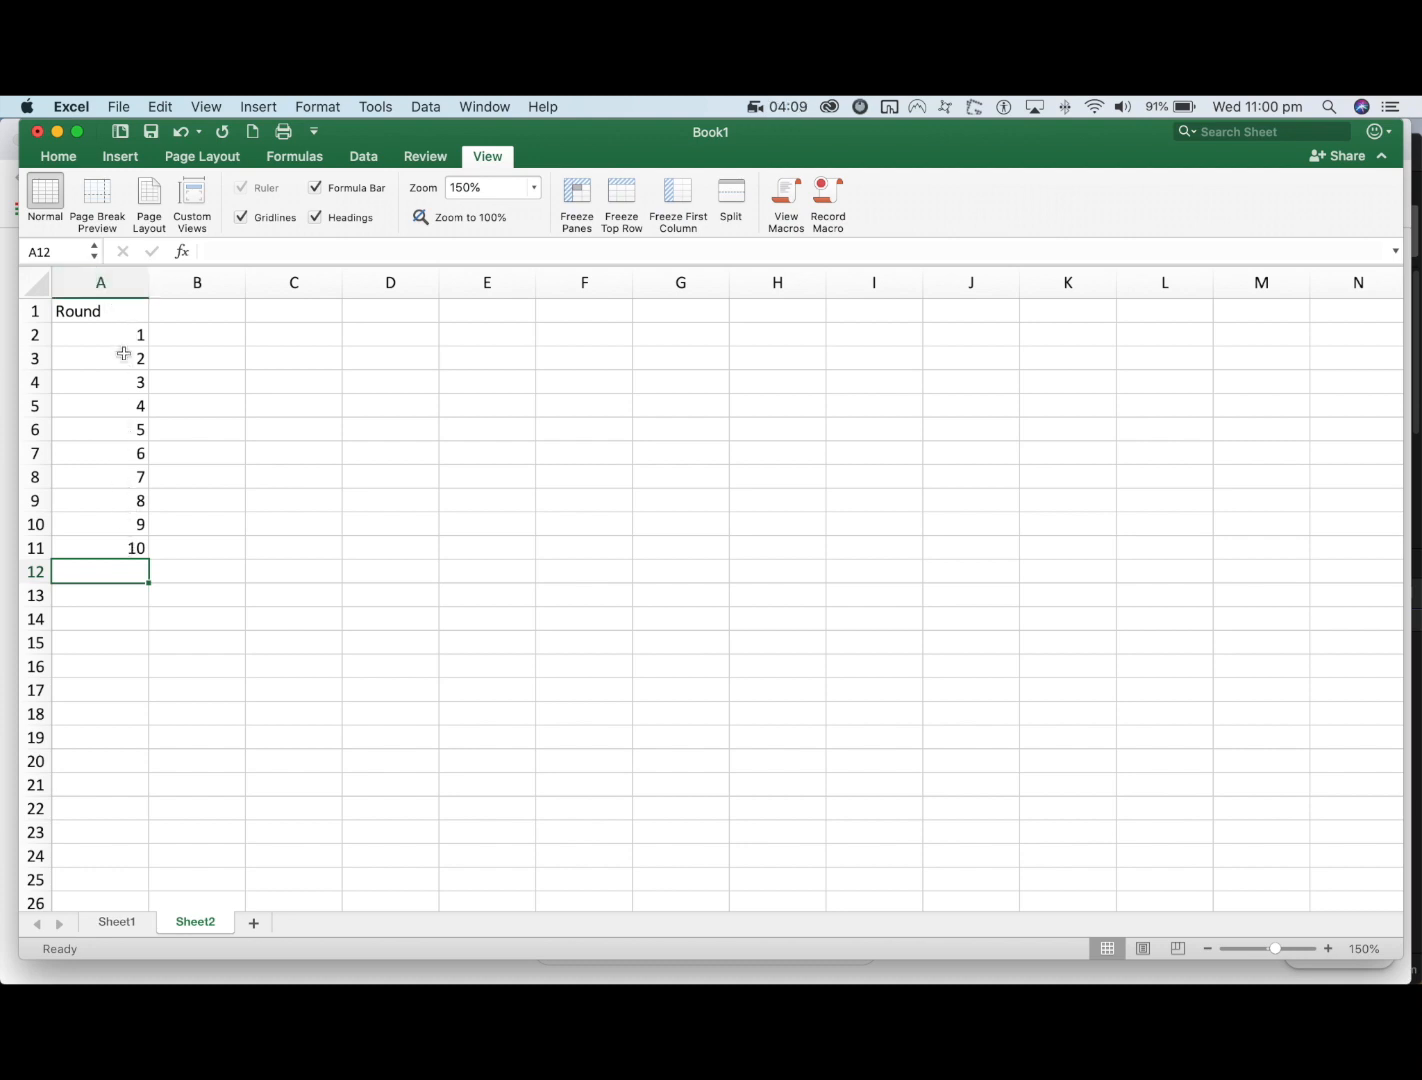
- Check the round numbers one by one from A11 up to A2
{"action": "left_click", "coordinate": [134, 546]}
{"action": "left_click", "coordinate": [130, 515]}
{"action": "left_click", "coordinate": [134, 499]}
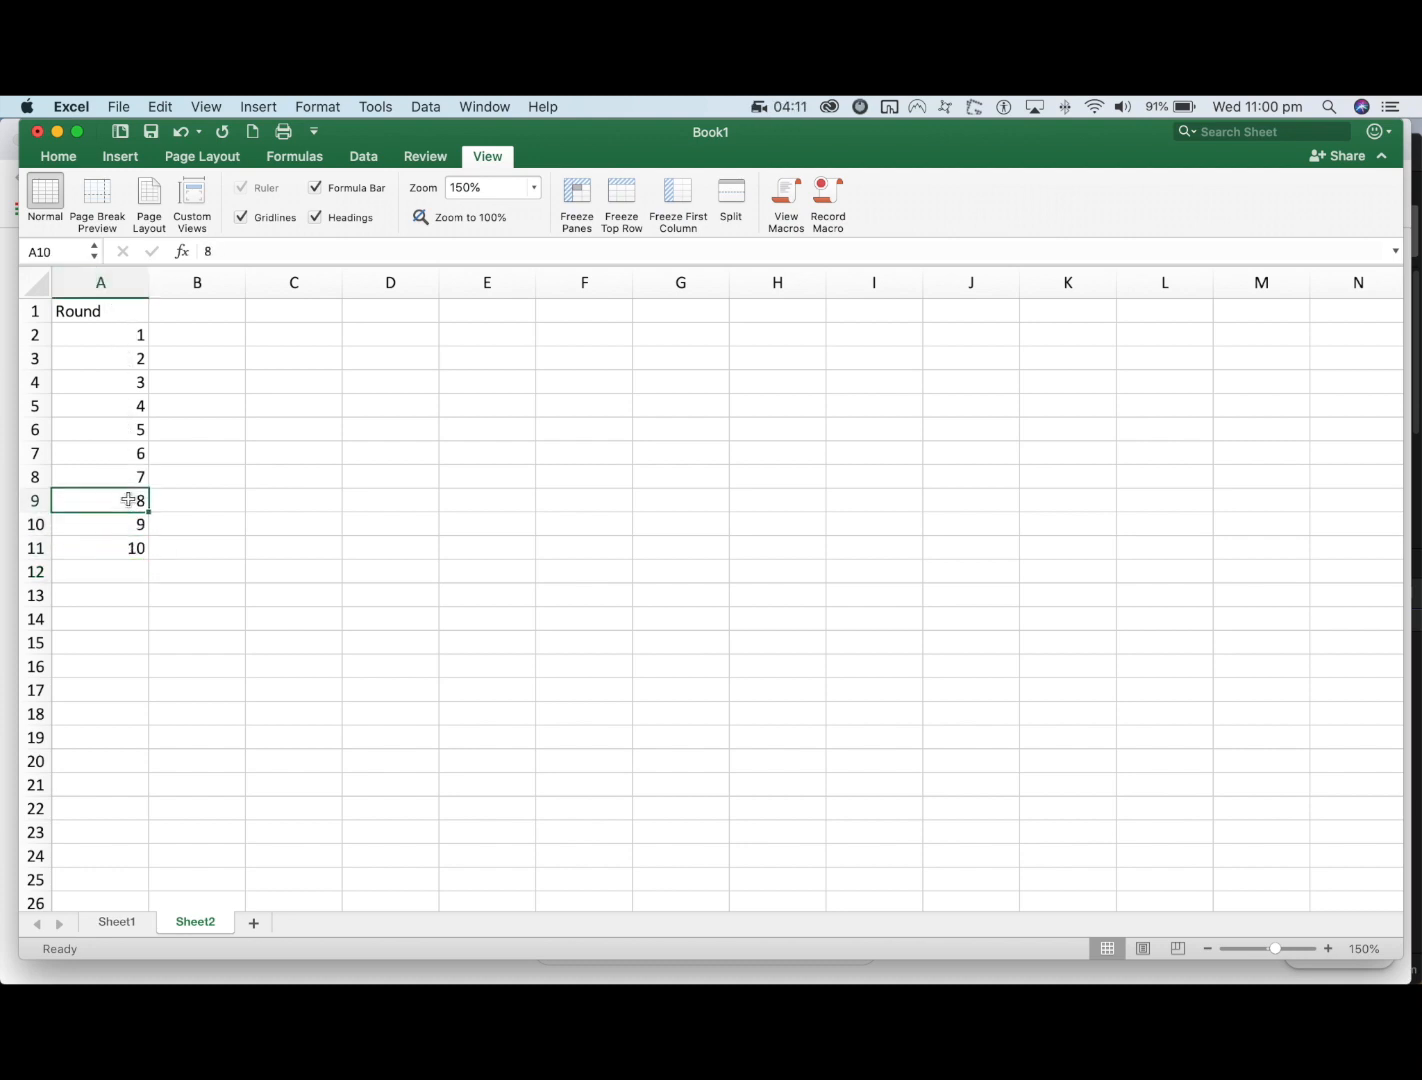
{"action": "left_click", "coordinate": [130, 477]}
{"action": "left_click", "coordinate": [127, 452]}
{"action": "left_click", "coordinate": [126, 425]}
{"action": "left_click", "coordinate": [127, 405]}
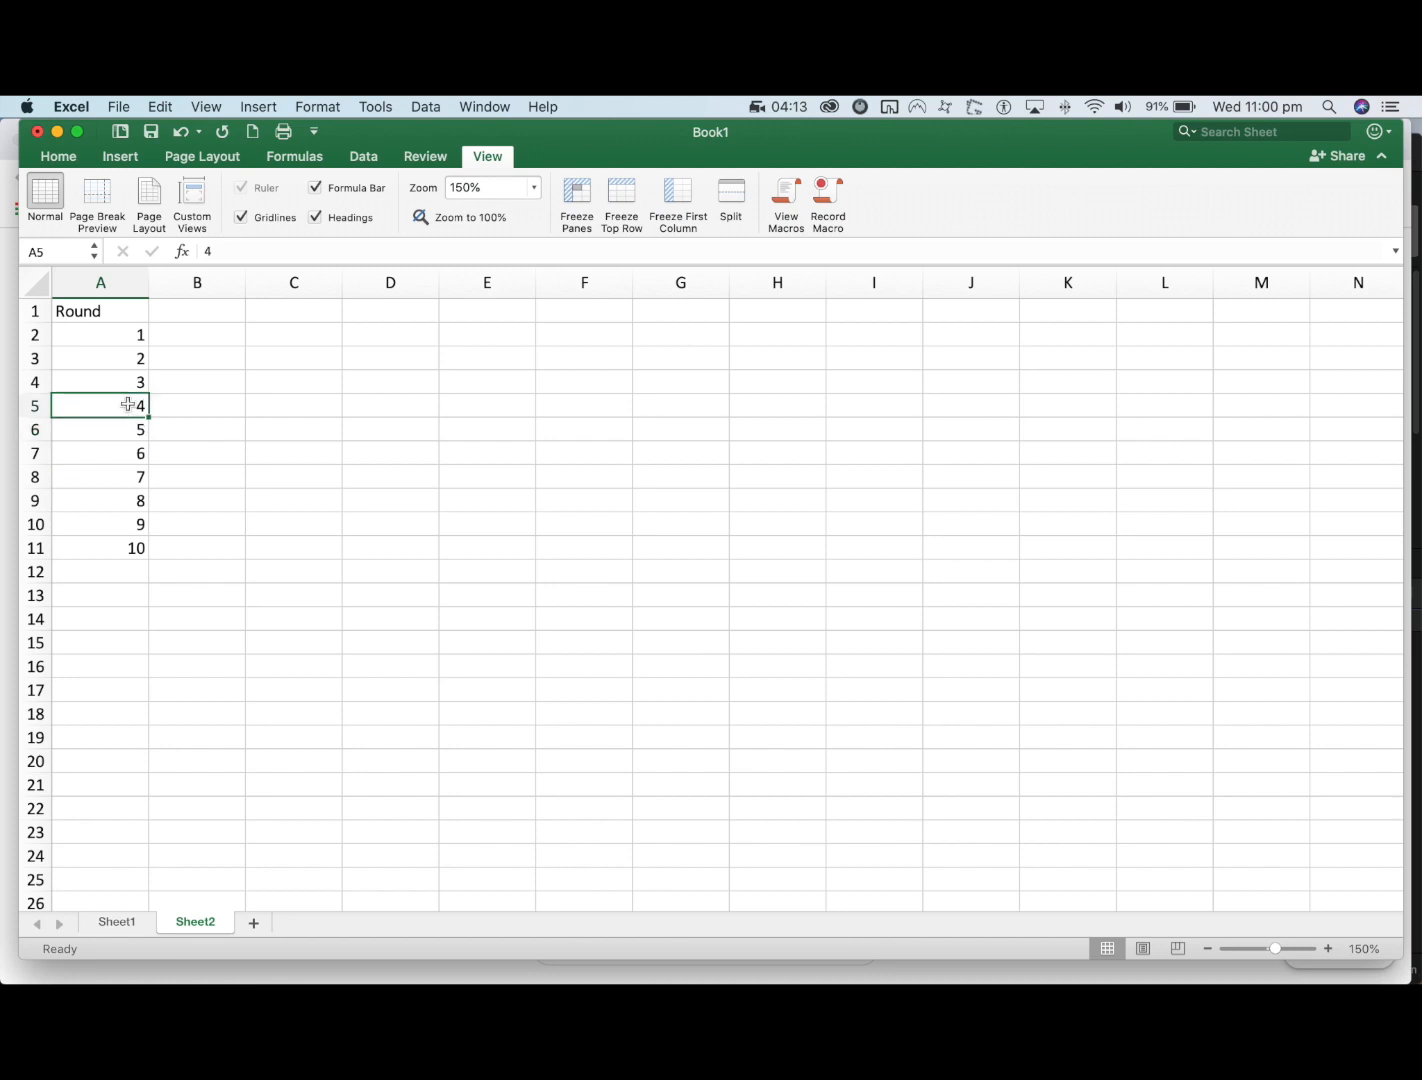
{"action": "left_click", "coordinate": [129, 380]}
{"action": "left_click", "coordinate": [130, 357]}
{"action": "left_click", "coordinate": [128, 336]}
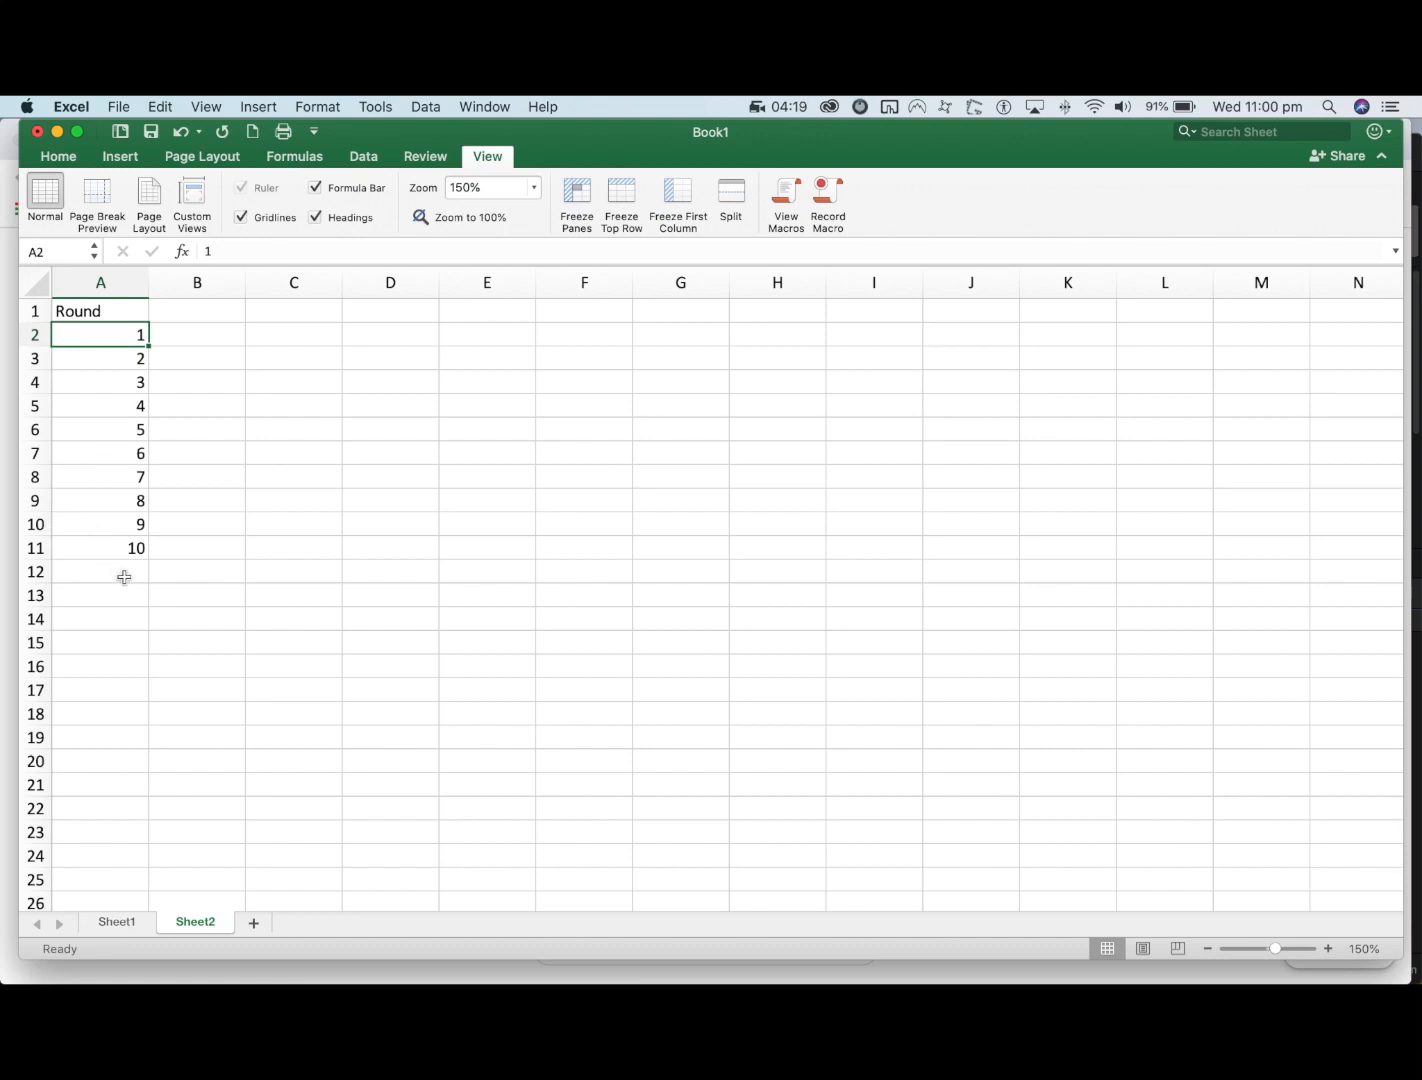
- Enter the column headers Rand in B1 and Result in C1
{"action": "left_click", "coordinate": [192, 314]}
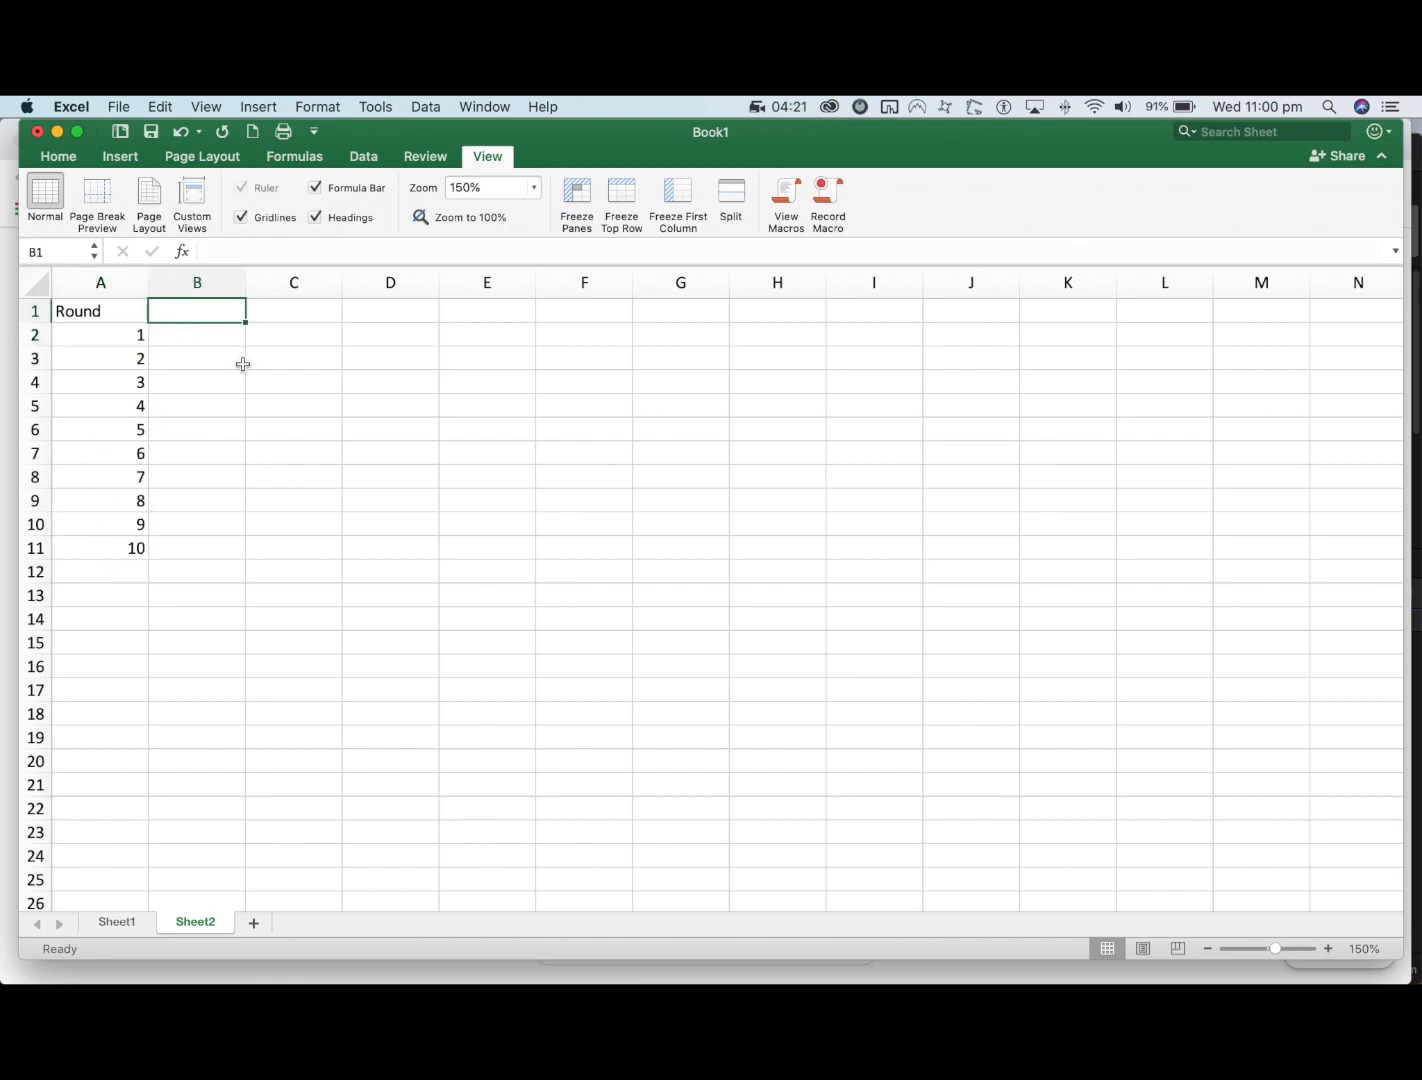
{"action": "type", "text": "Rand"}
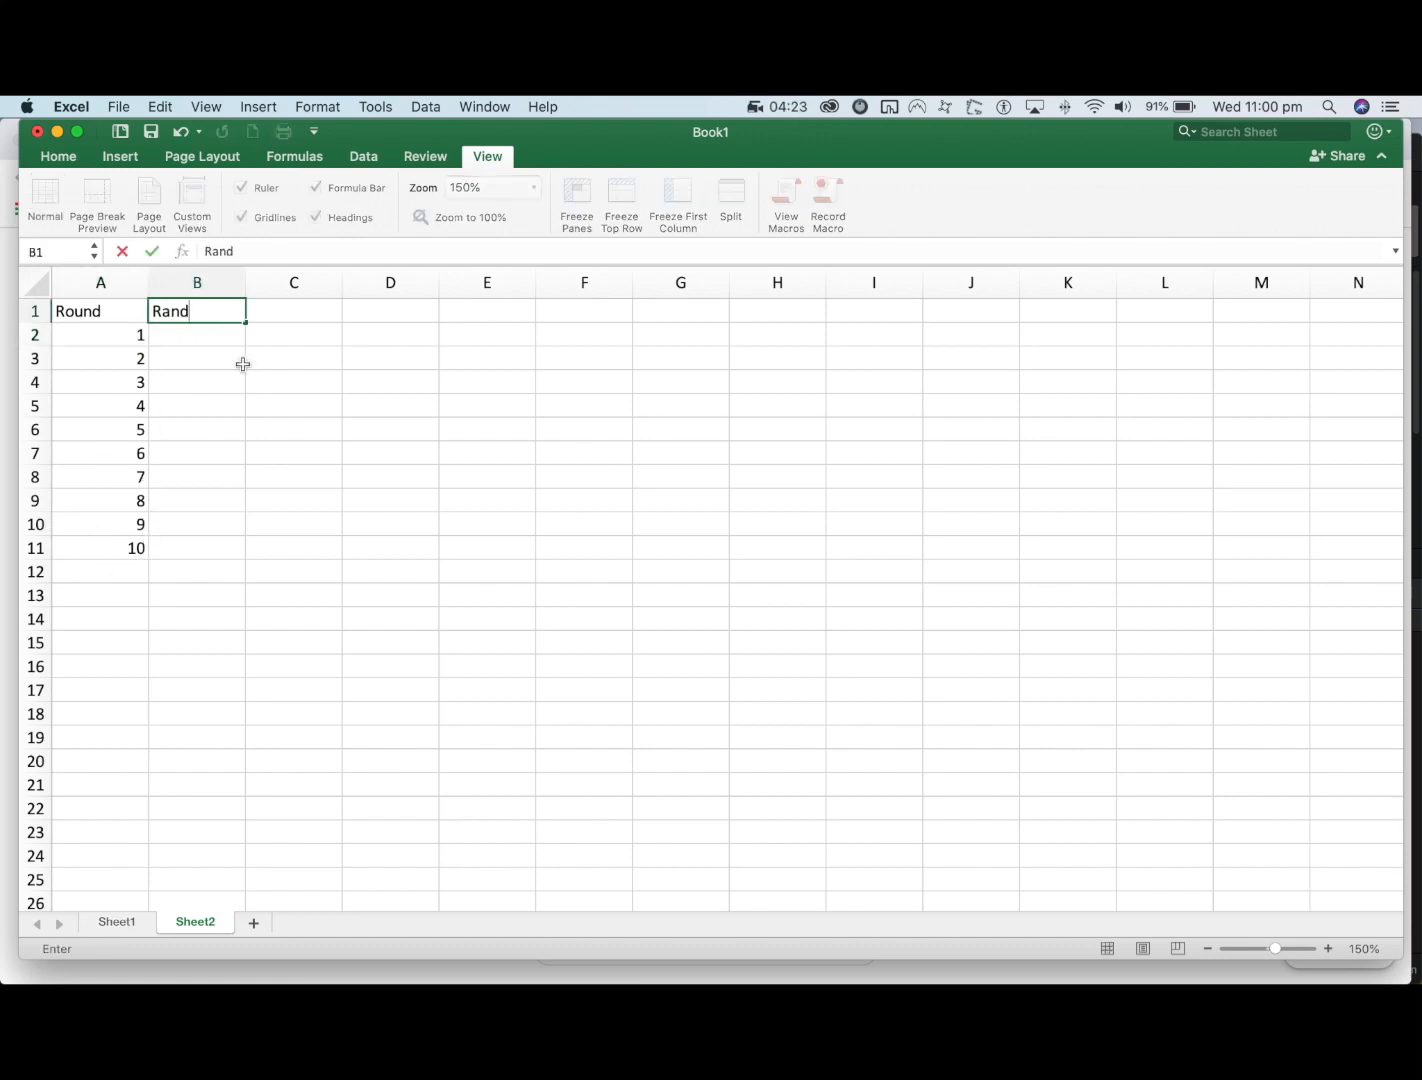
{"action": "left_click", "coordinate": [285, 318]}
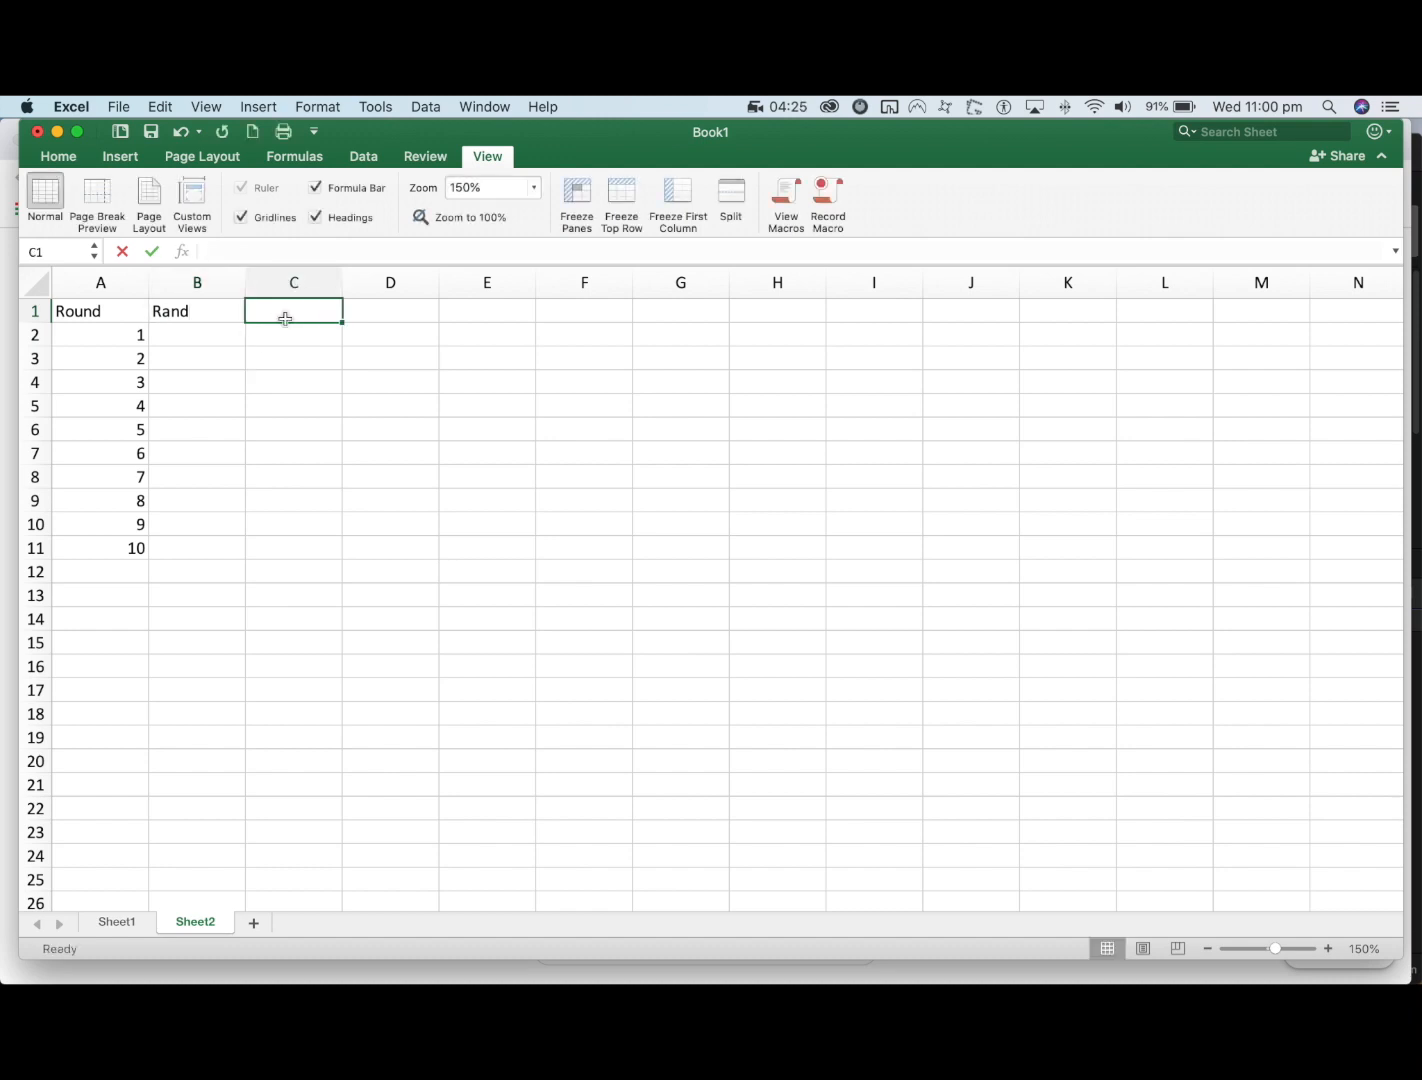
{"action": "type", "text": "Result"}
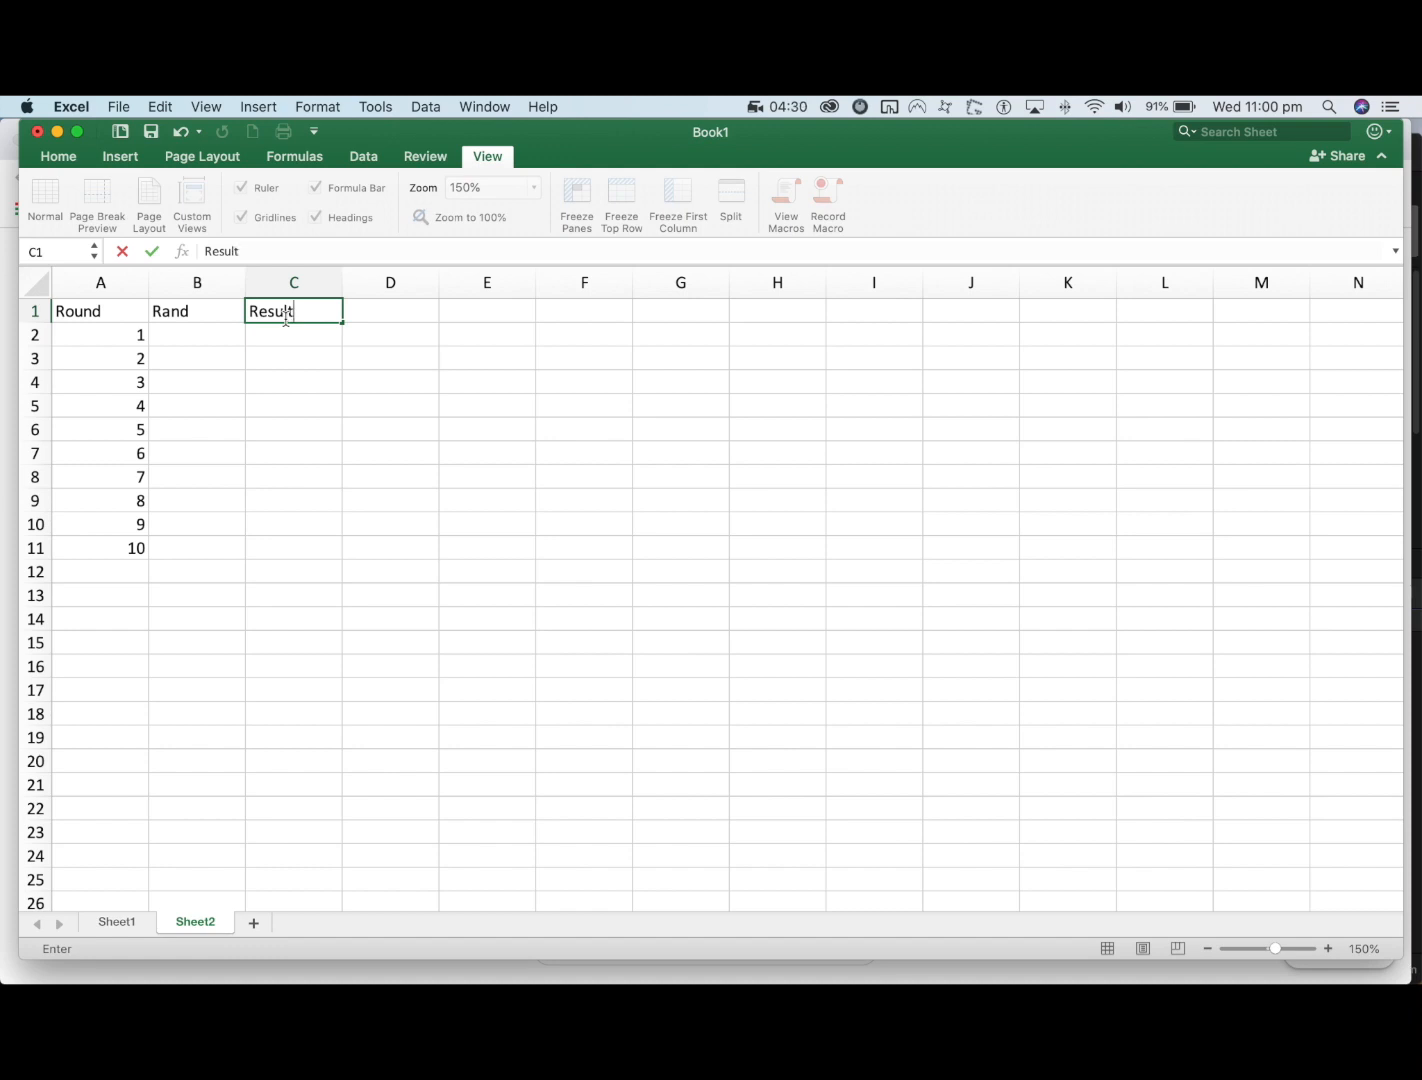
{"action": "key", "text": "Return"}
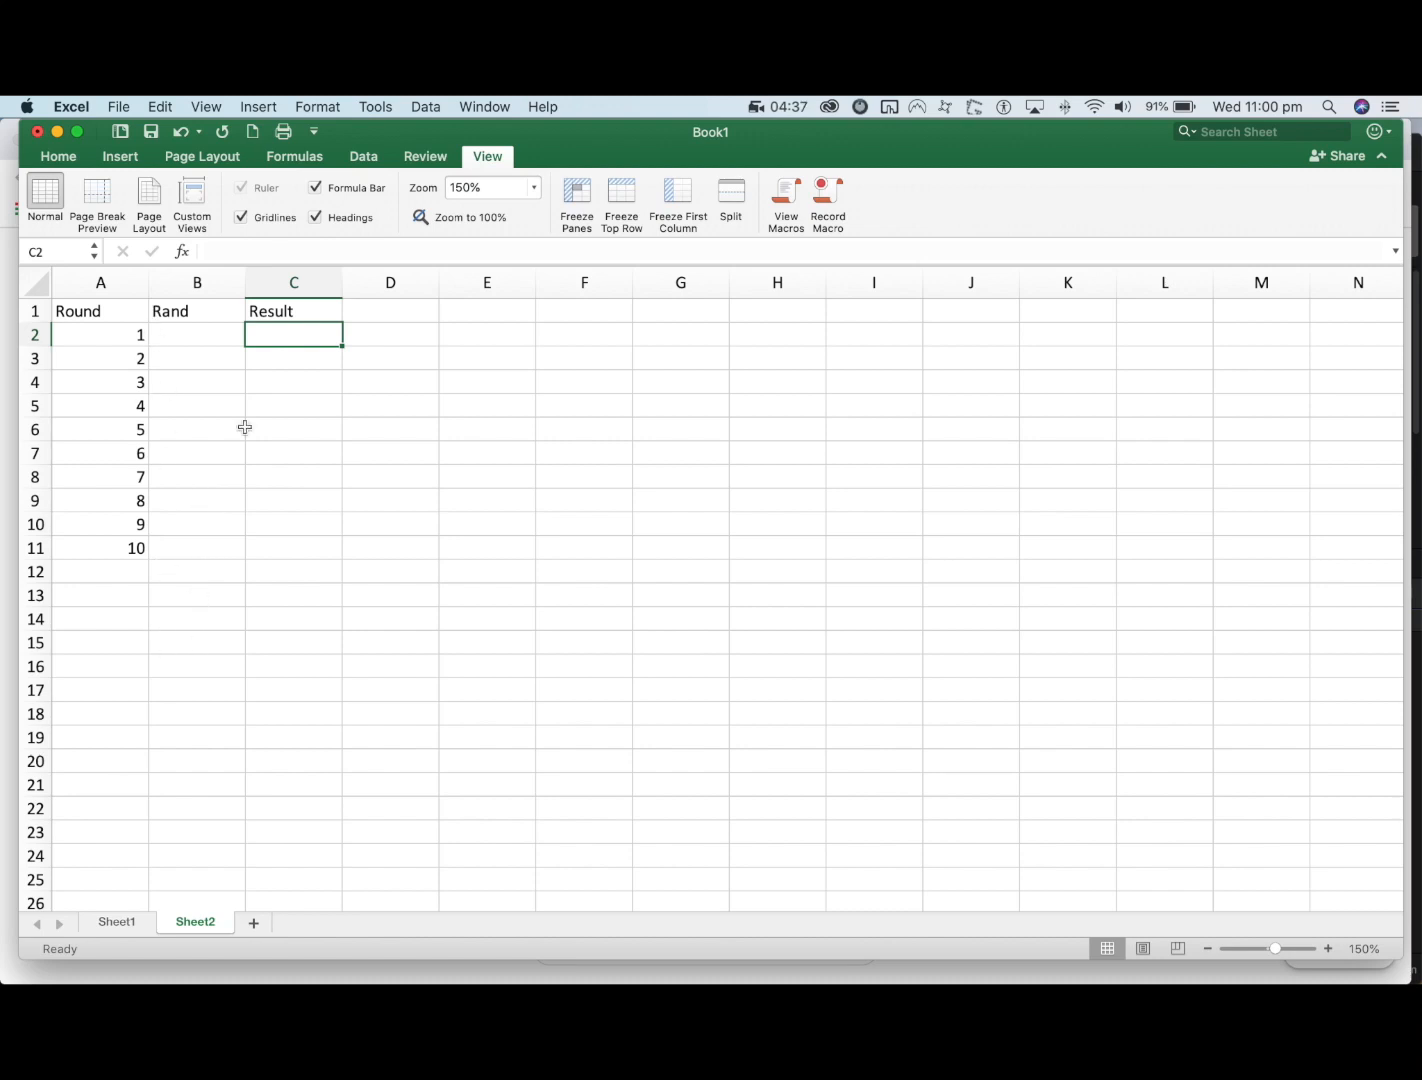
- Enter the random number formula =rand() in B2 for round 1
{"action": "left_click", "coordinate": [192, 334]}
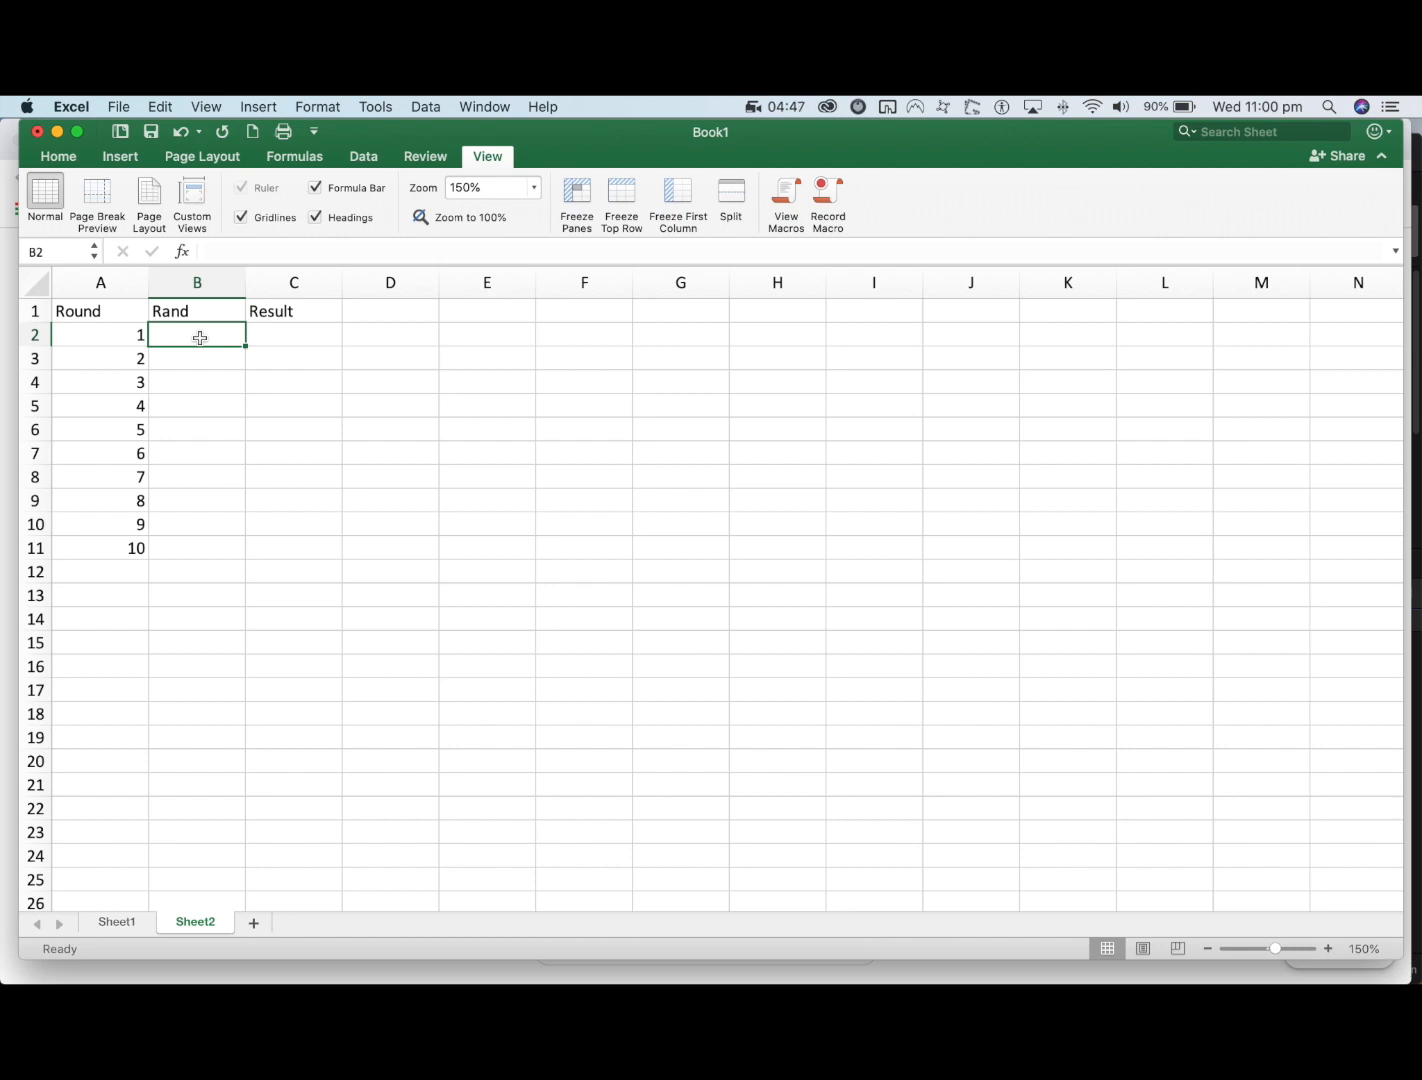
{"action": "type", "text": "="}
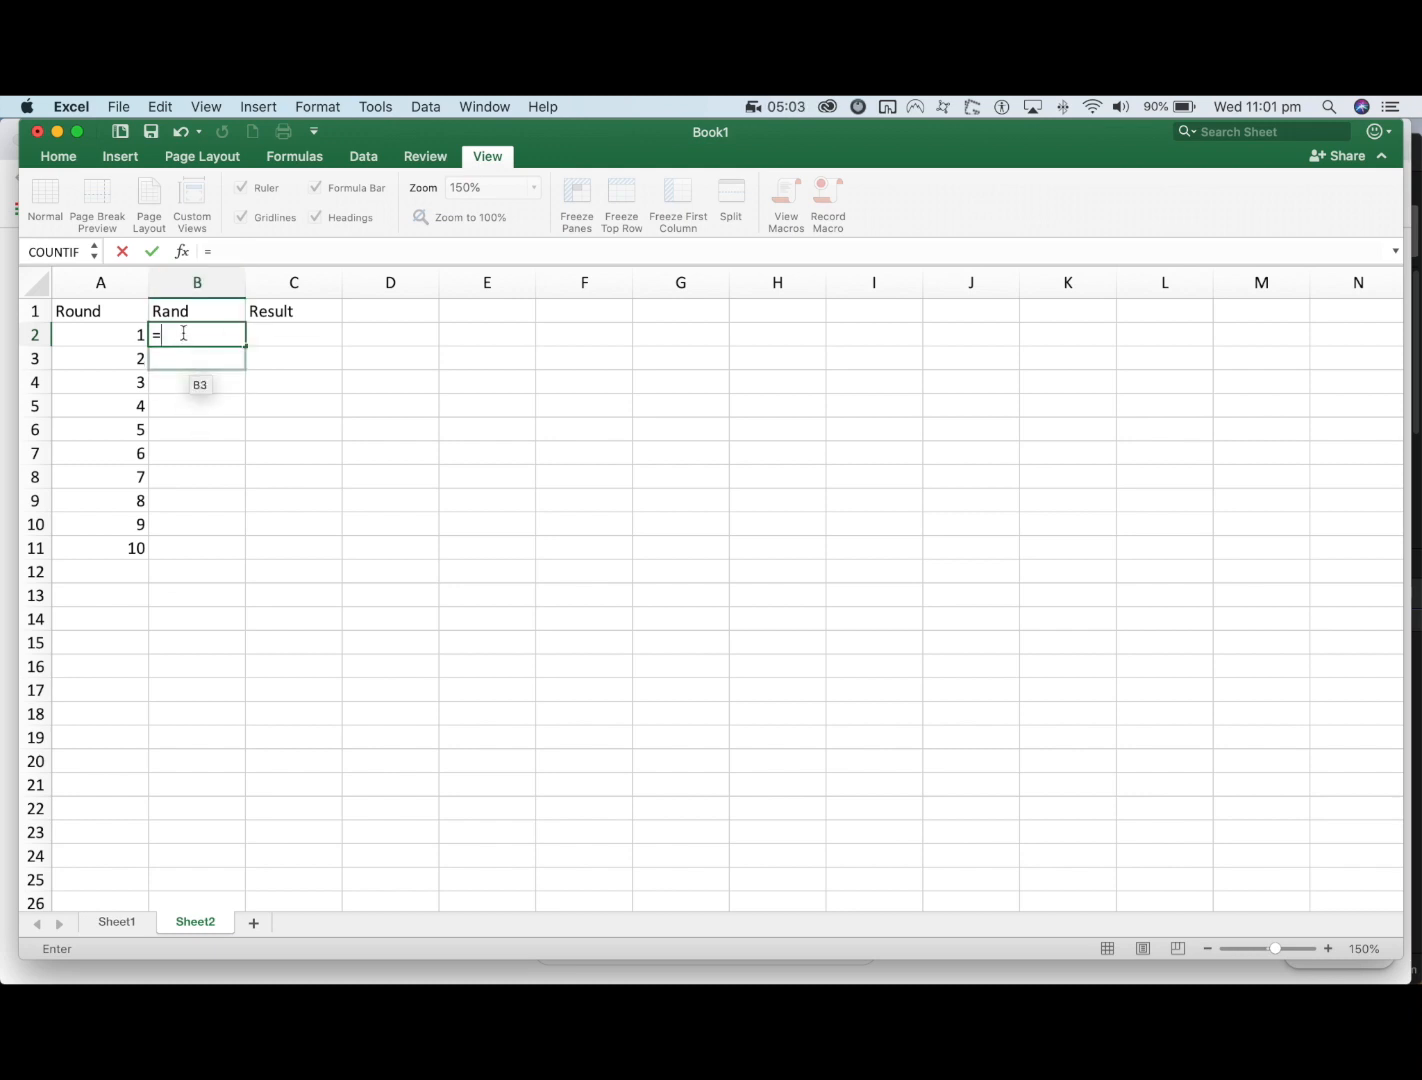
{"action": "type", "text": "rand"}
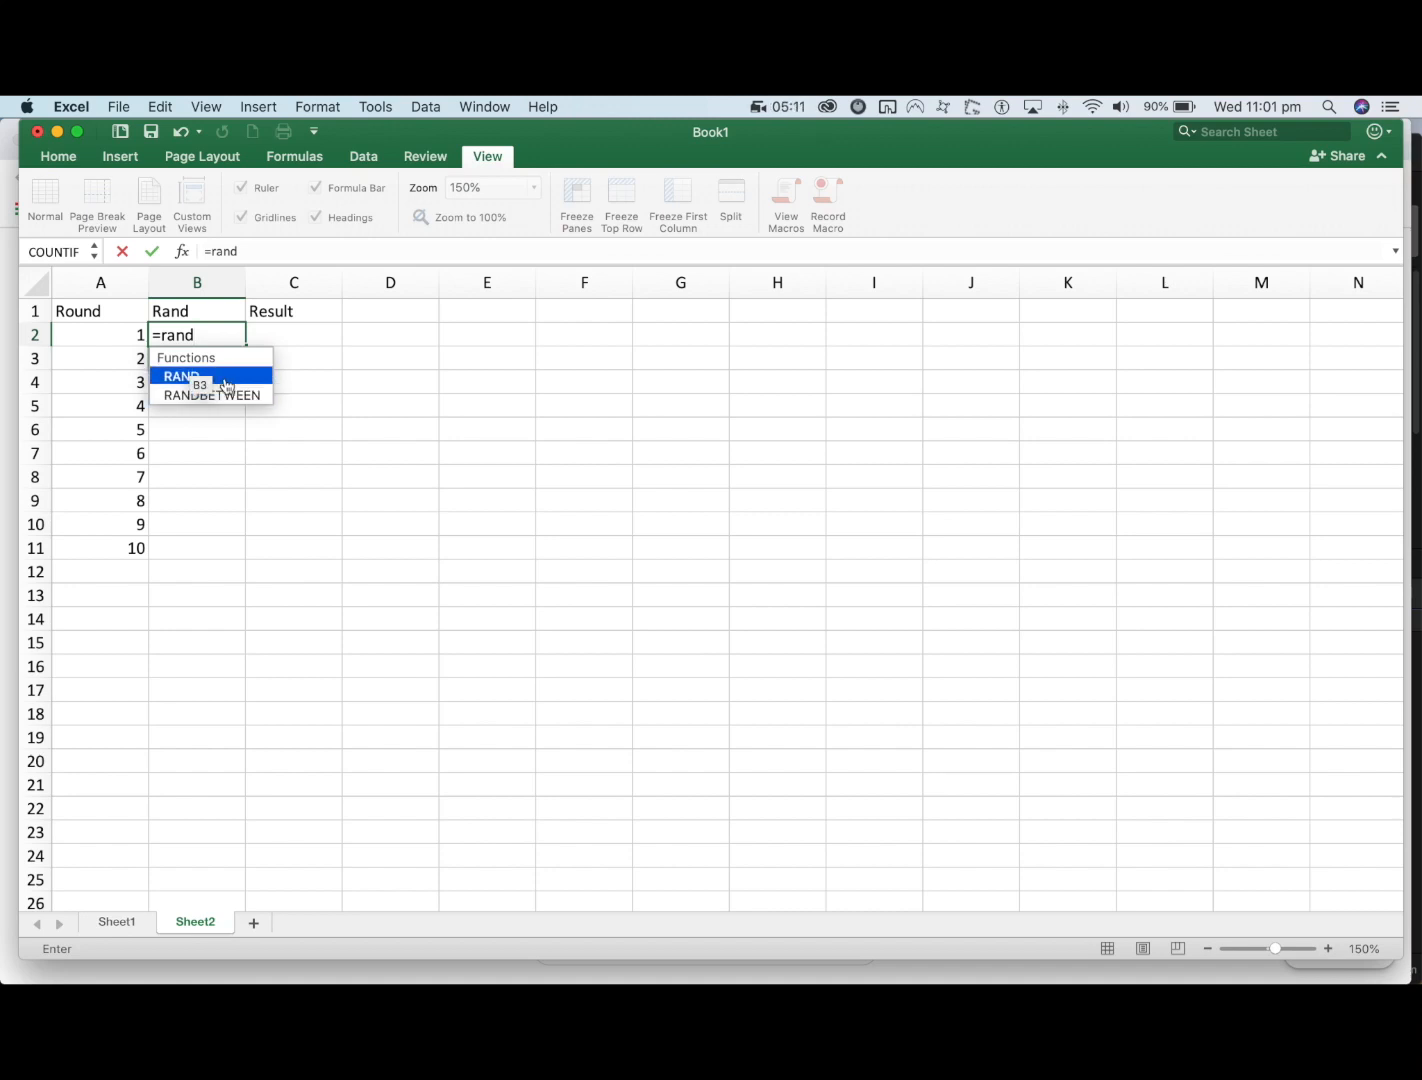
{"action": "type", "text": ")"}
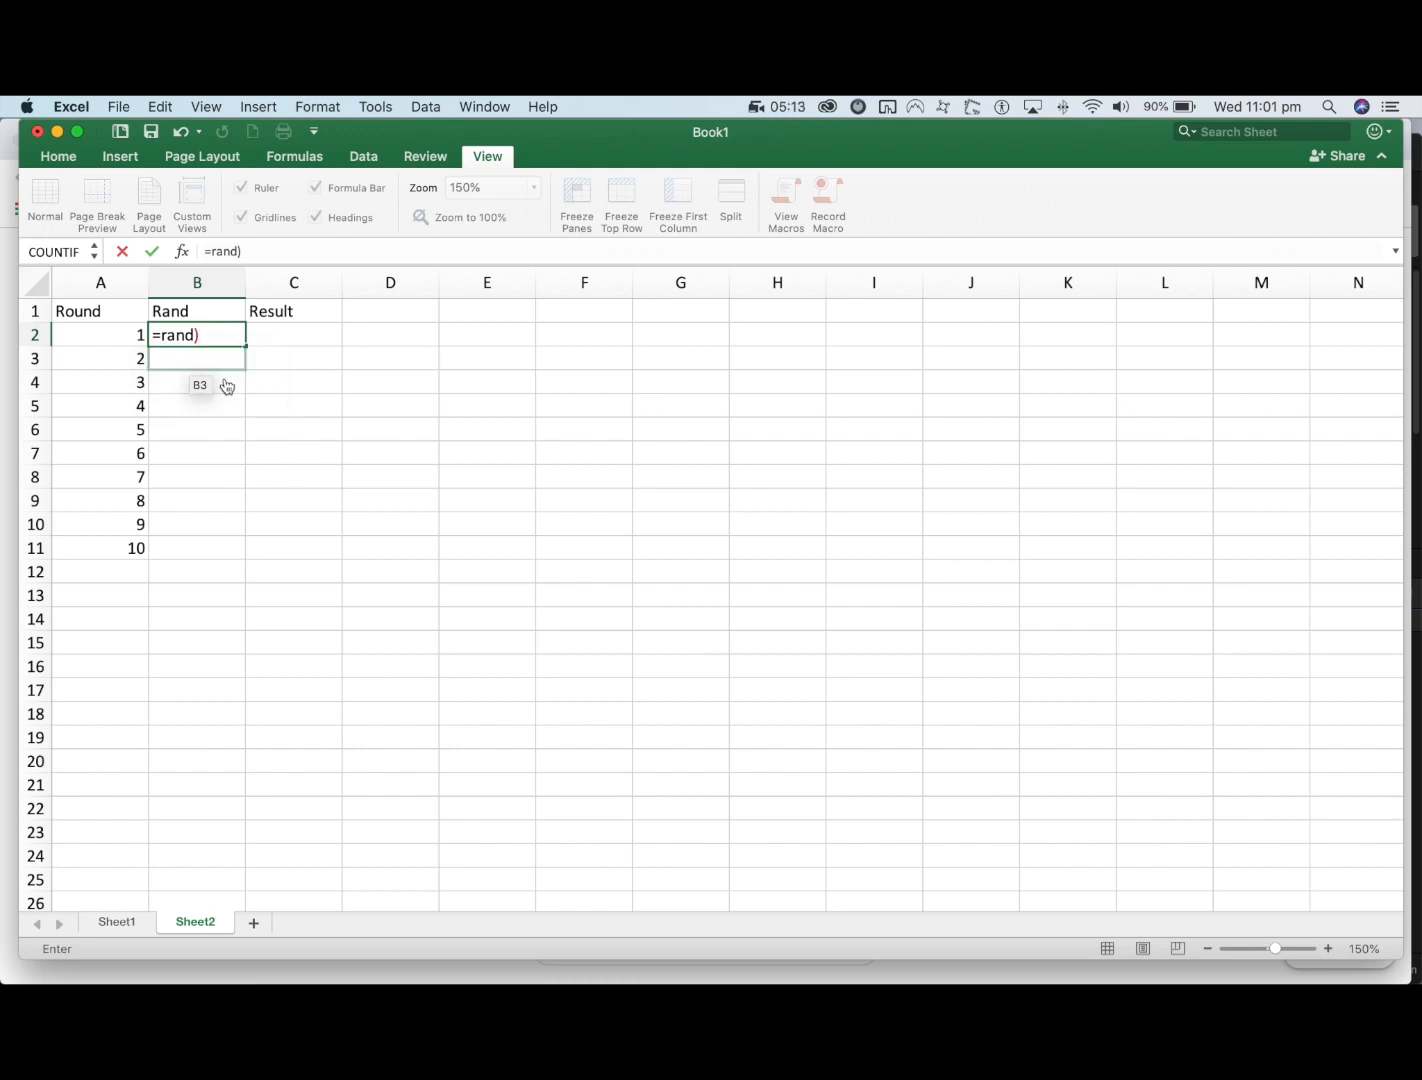
{"action": "type", "text": "("}
{"action": "key", "text": "BackSpace"}
{"action": "key", "text": "BackSpace"}
{"action": "type", "text": "()"}
{"action": "key", "text": "Return"}
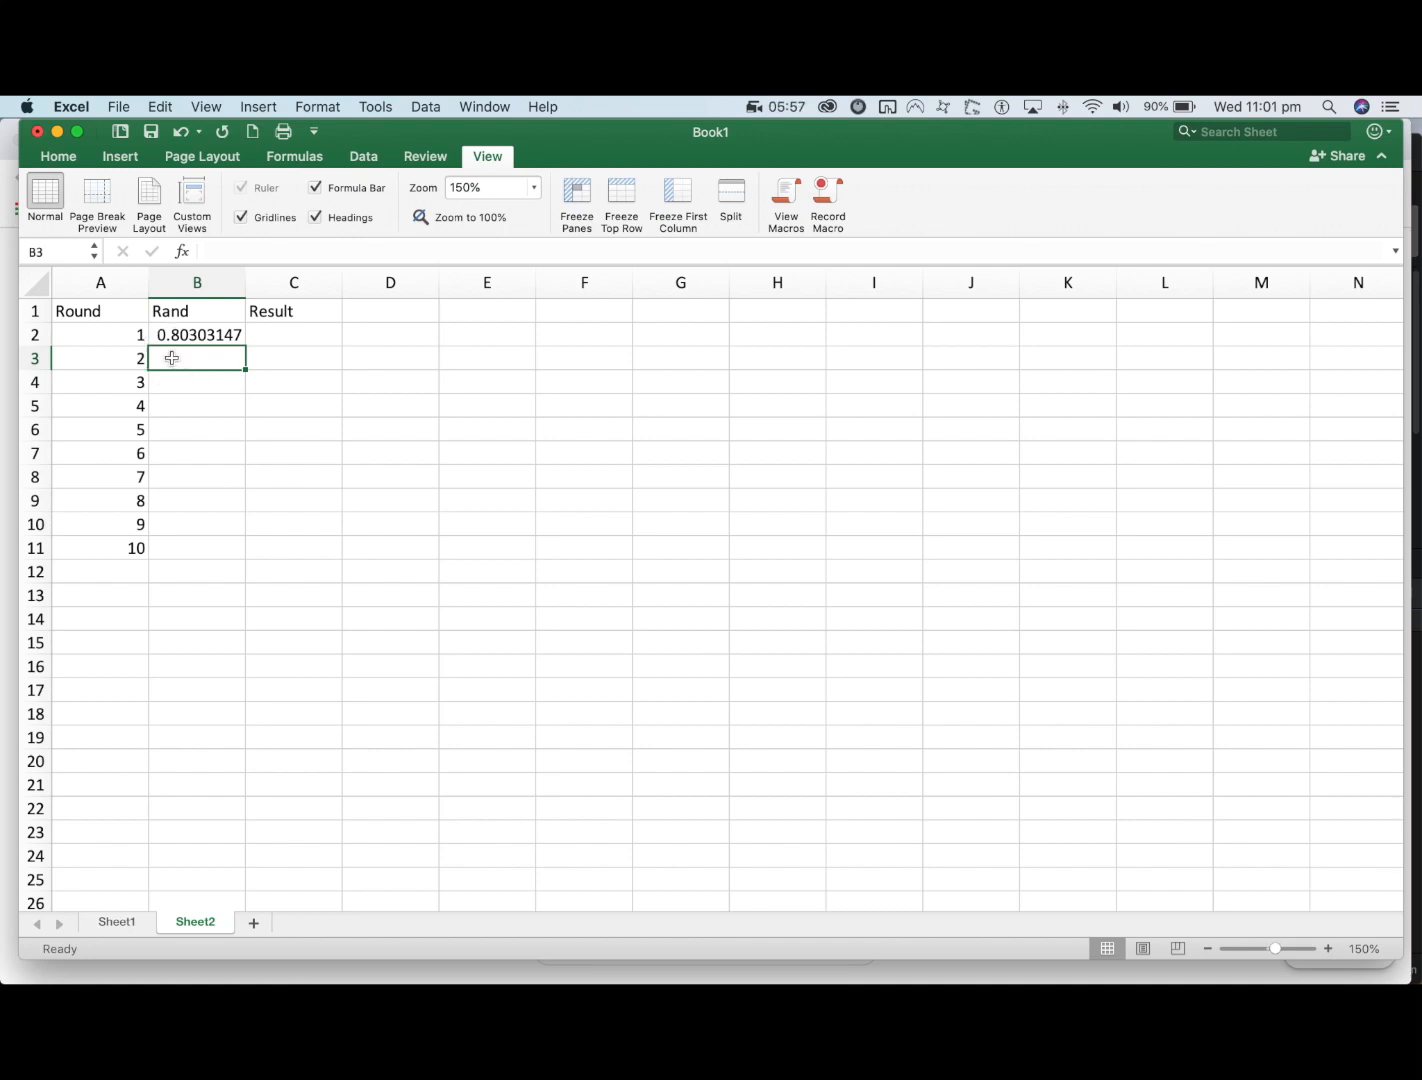
- Enter =rand() in B3 for round 2 and fill the random number formula down to B11
{"action": "type", "text": "=rand()"}
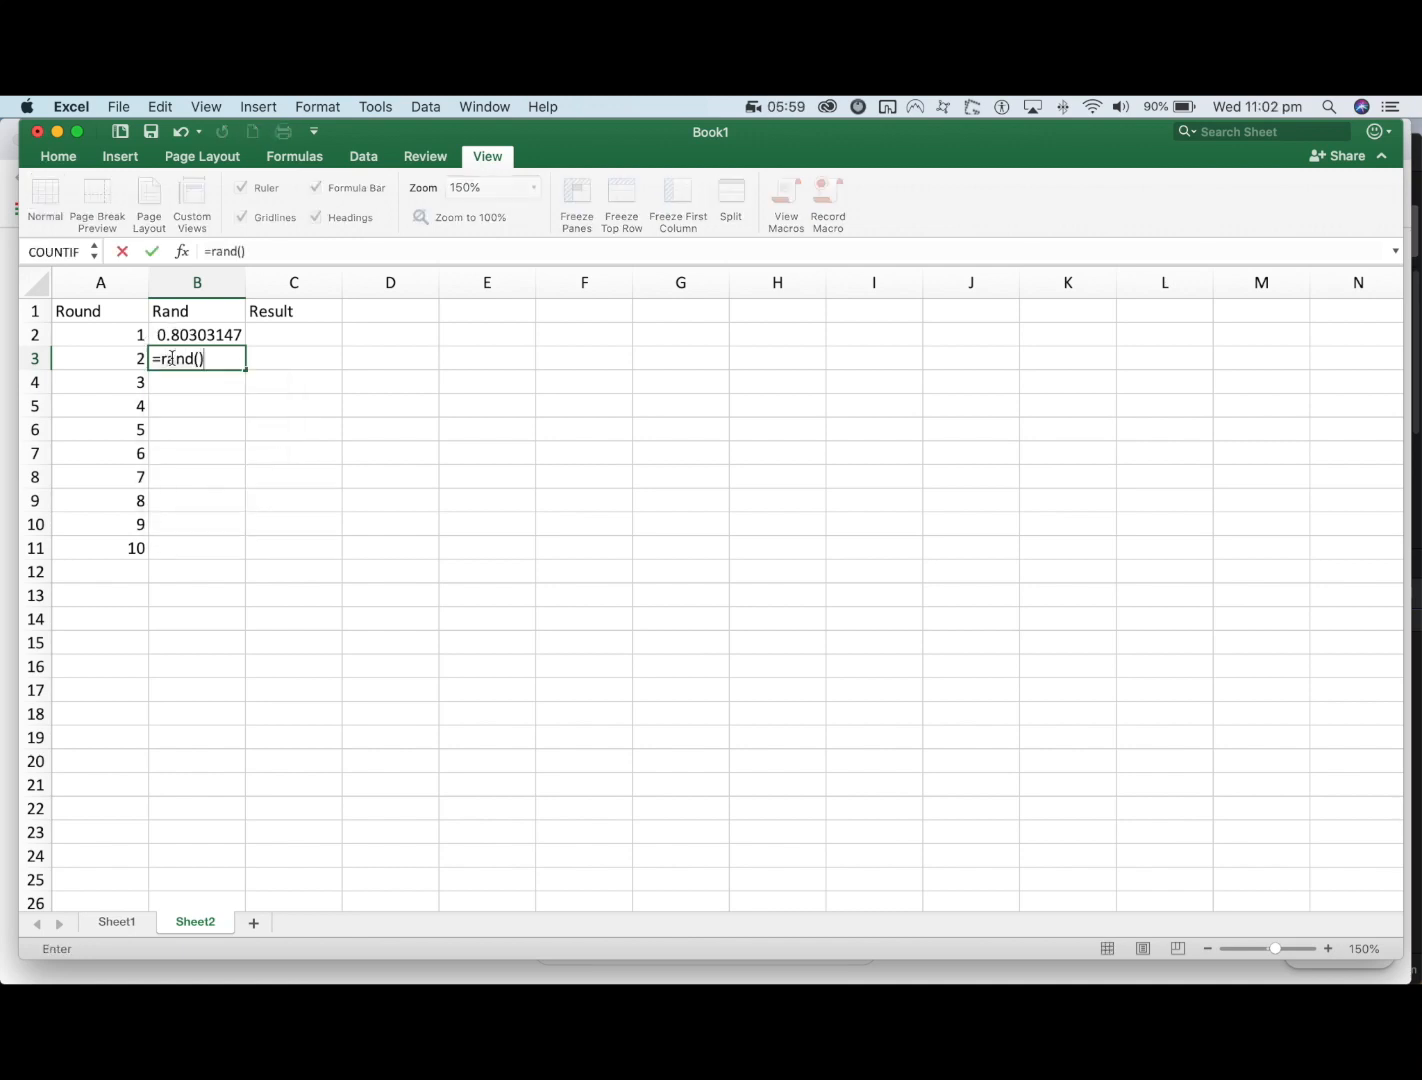
{"action": "key", "text": "Return"}
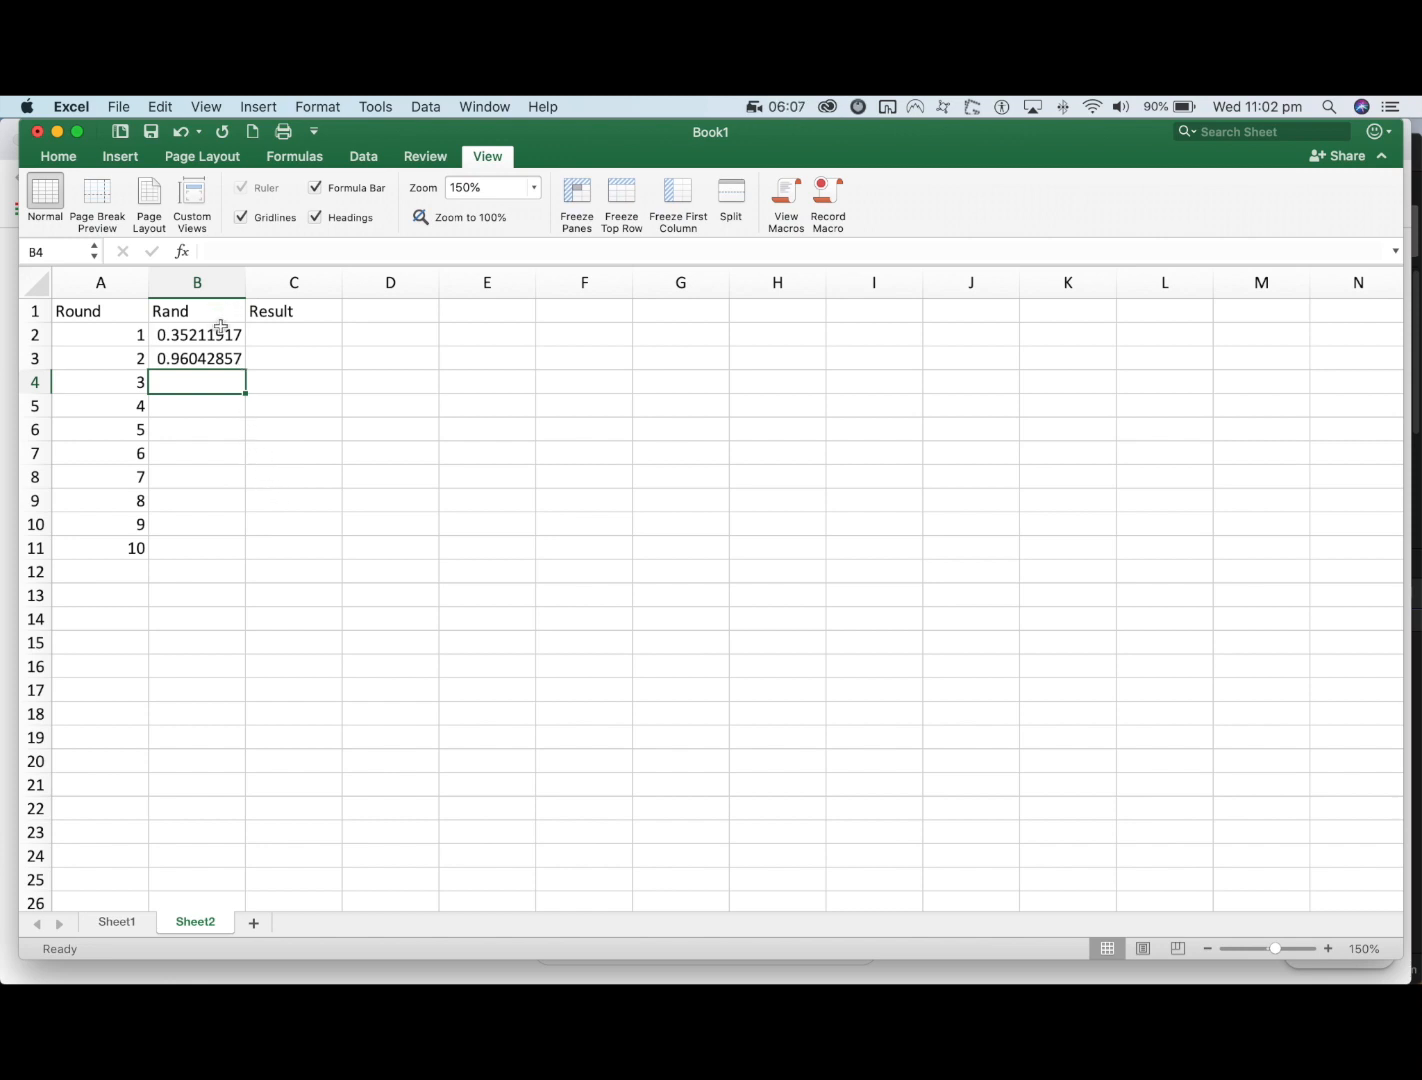
{"action": "left_click_drag", "start_coordinate": [222, 335], "coordinate": [212, 362]}
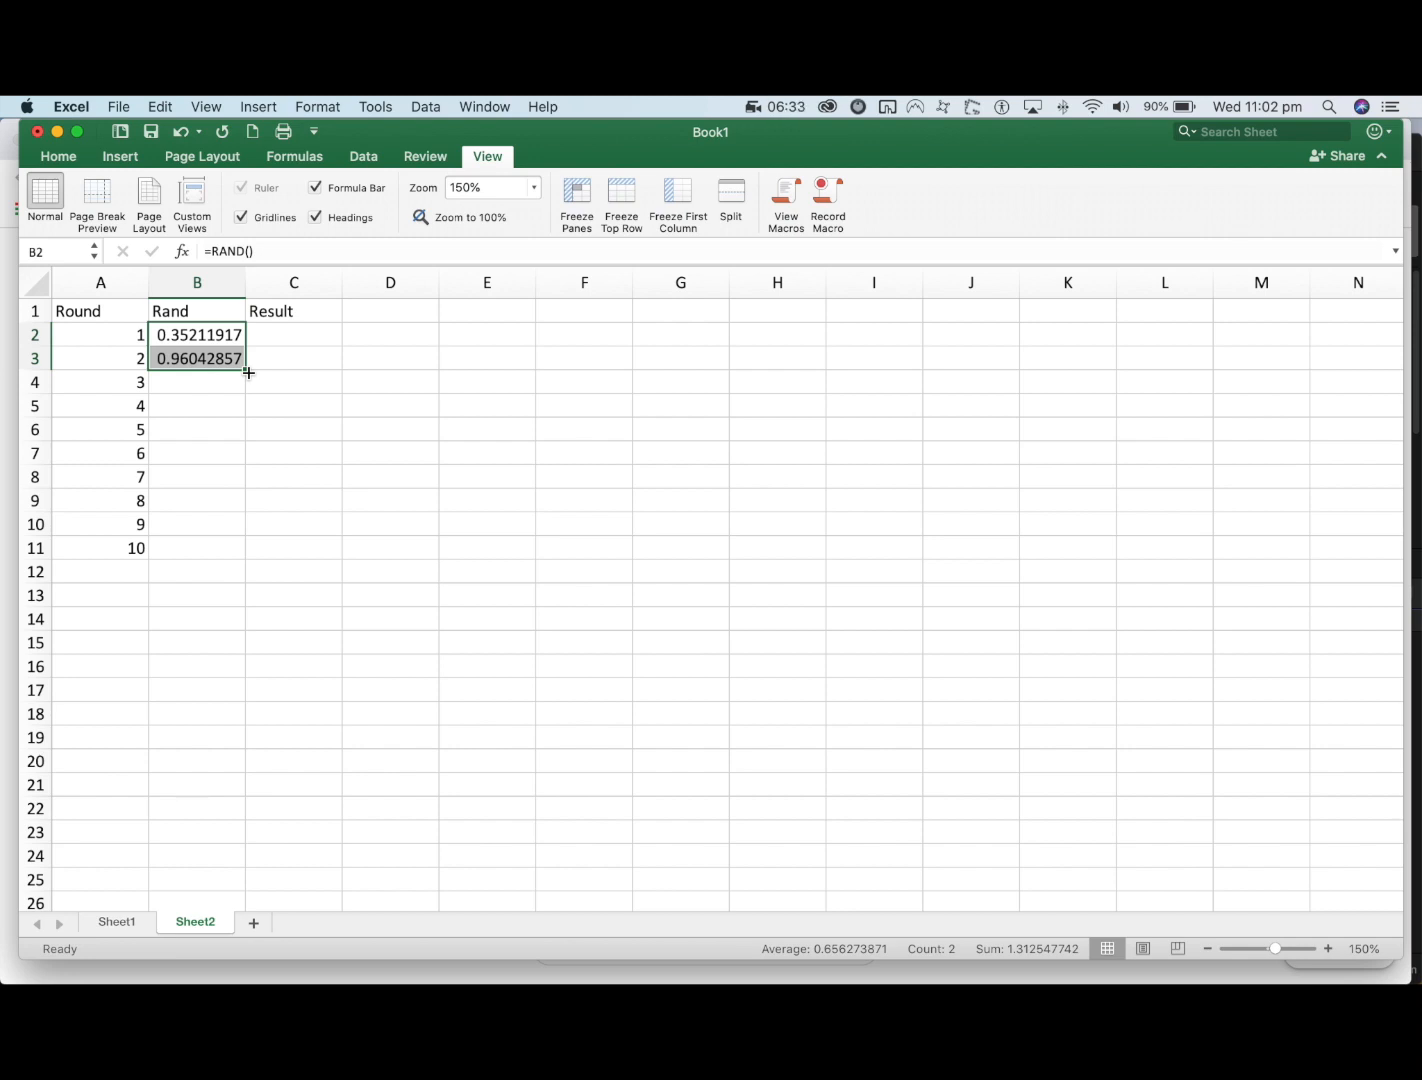
{"action": "left_click_drag", "start_coordinate": [248, 372], "coordinate": [246, 555]}
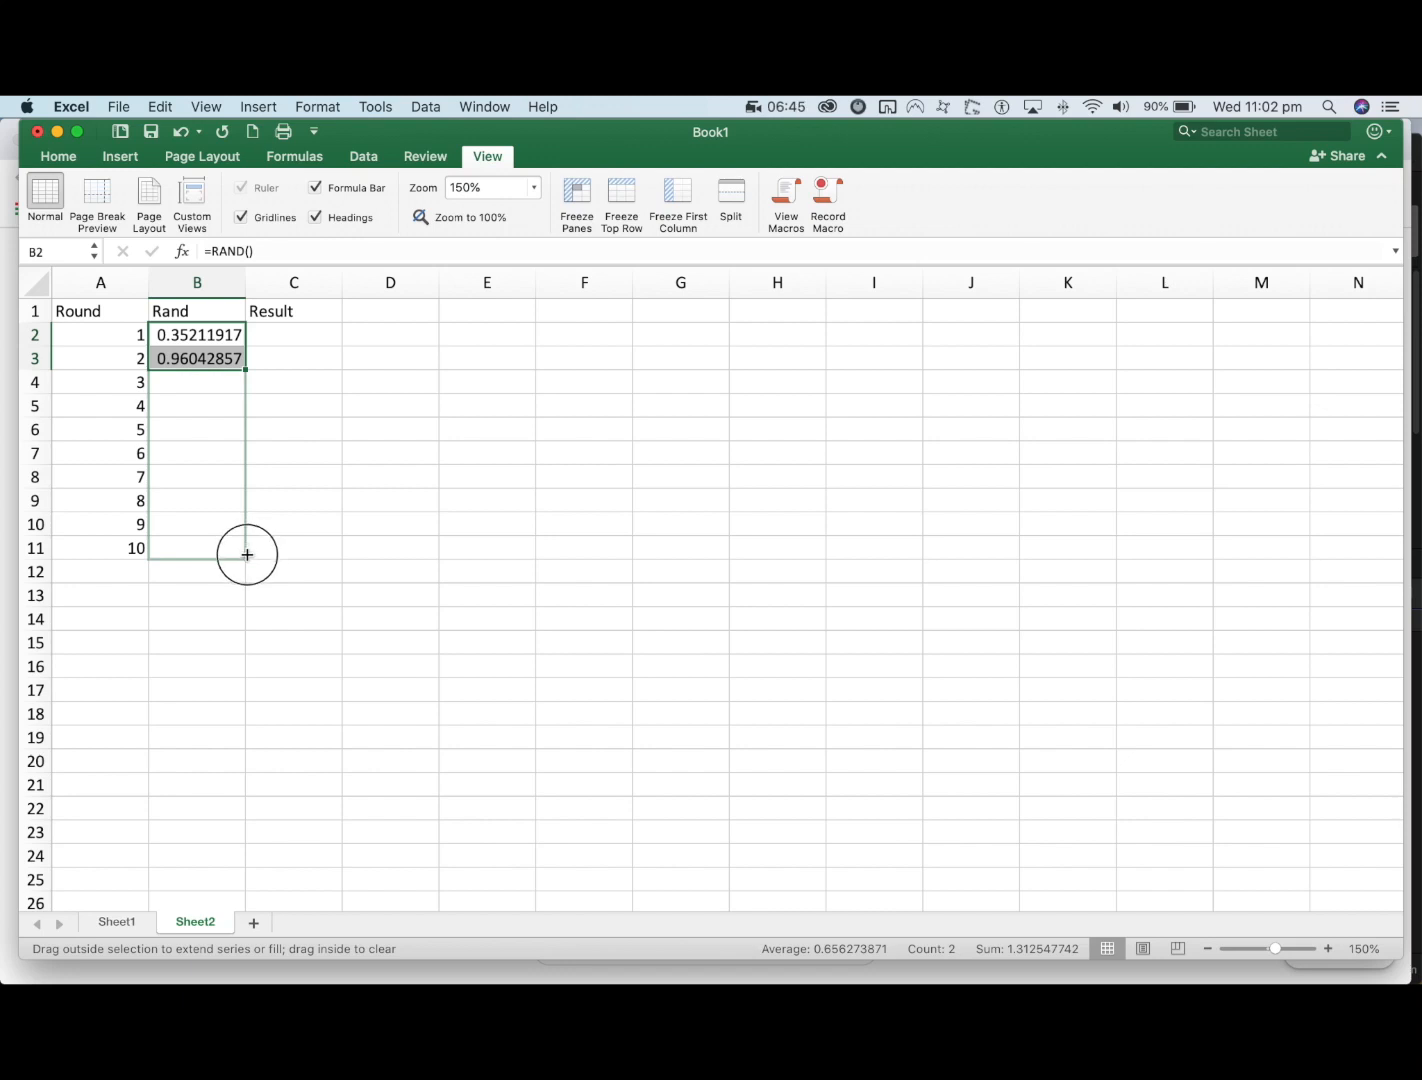
{"action": "left_click_drag", "start_coordinate": [246, 554], "coordinate": [247, 554]}
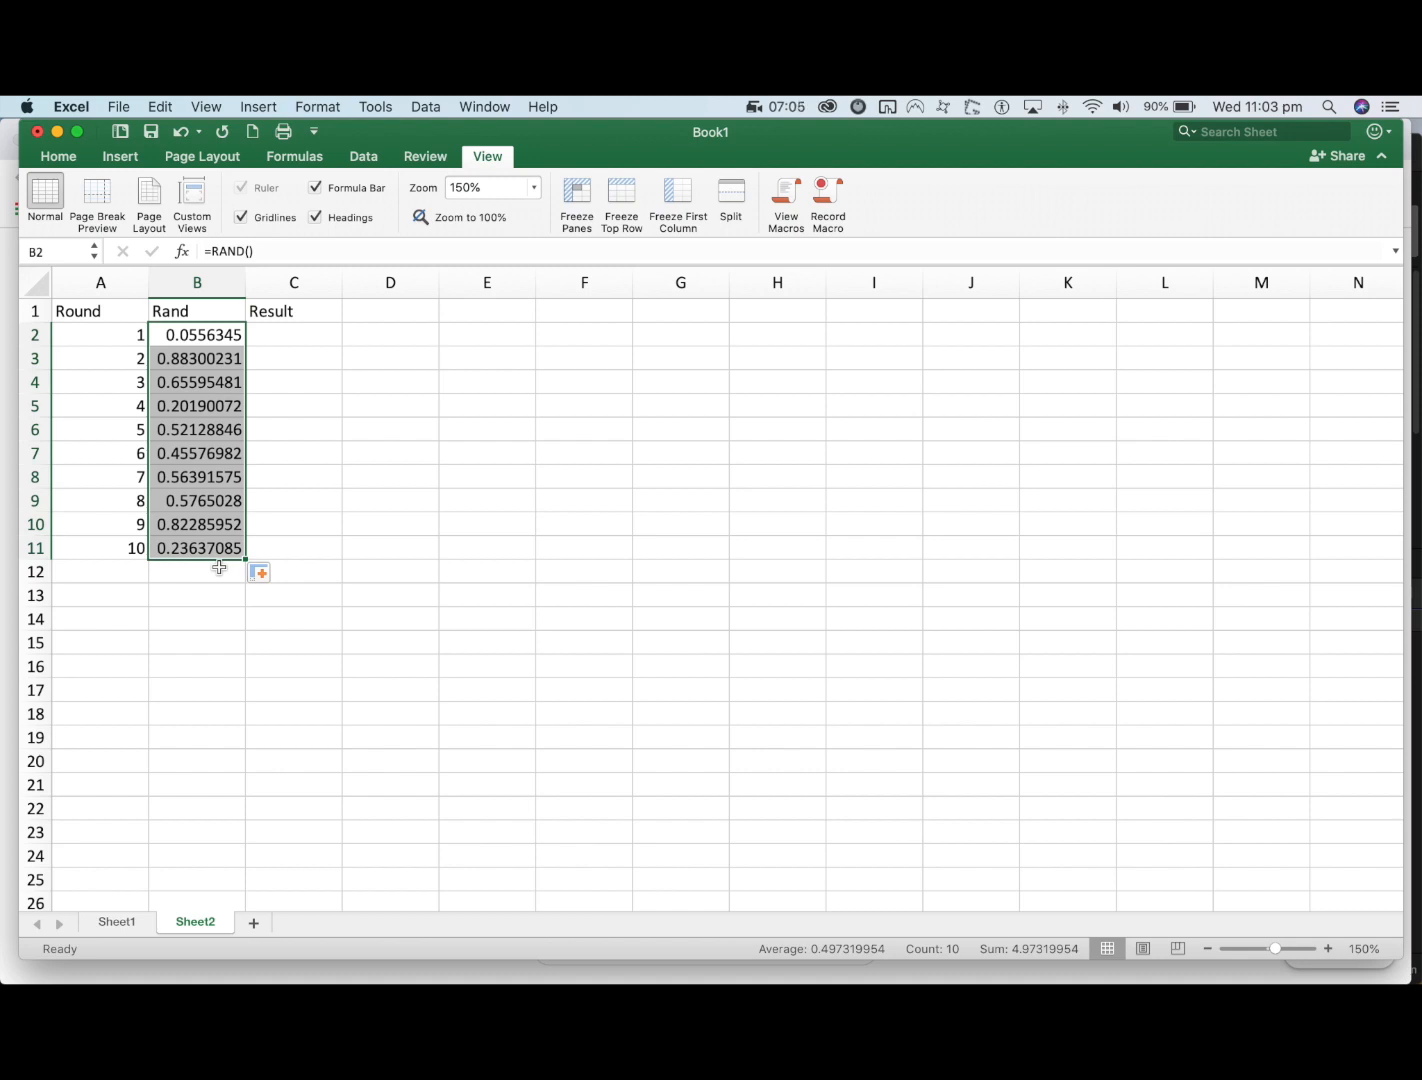
{"action": "left_click", "coordinate": [285, 407]}
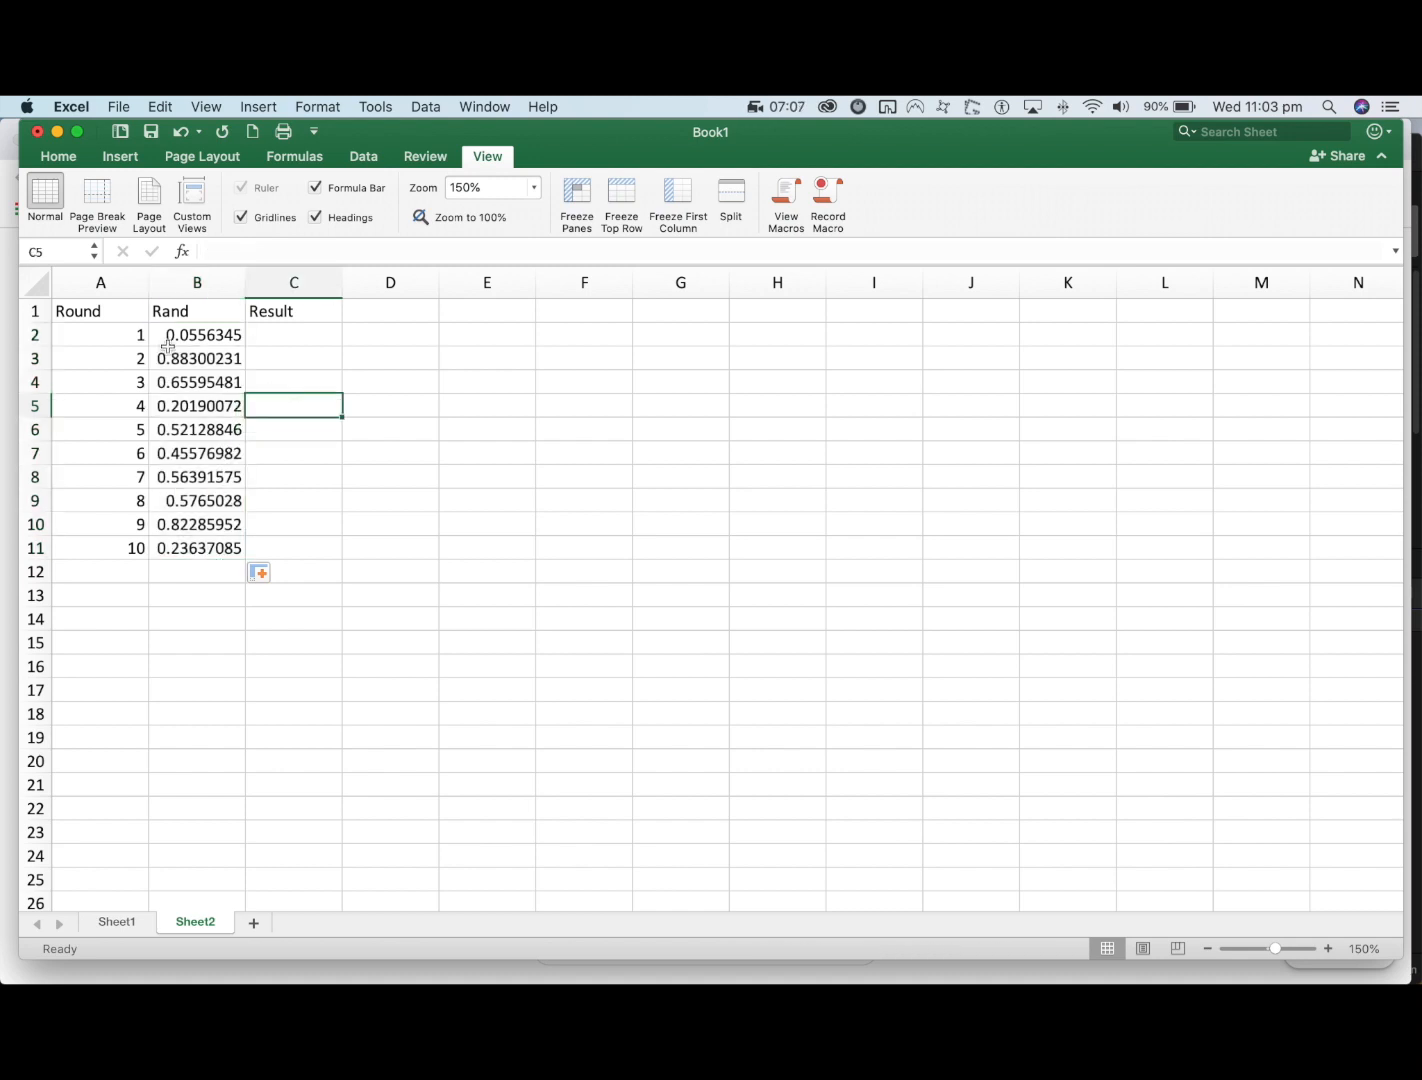
{"action": "left_click", "coordinate": [115, 338]}
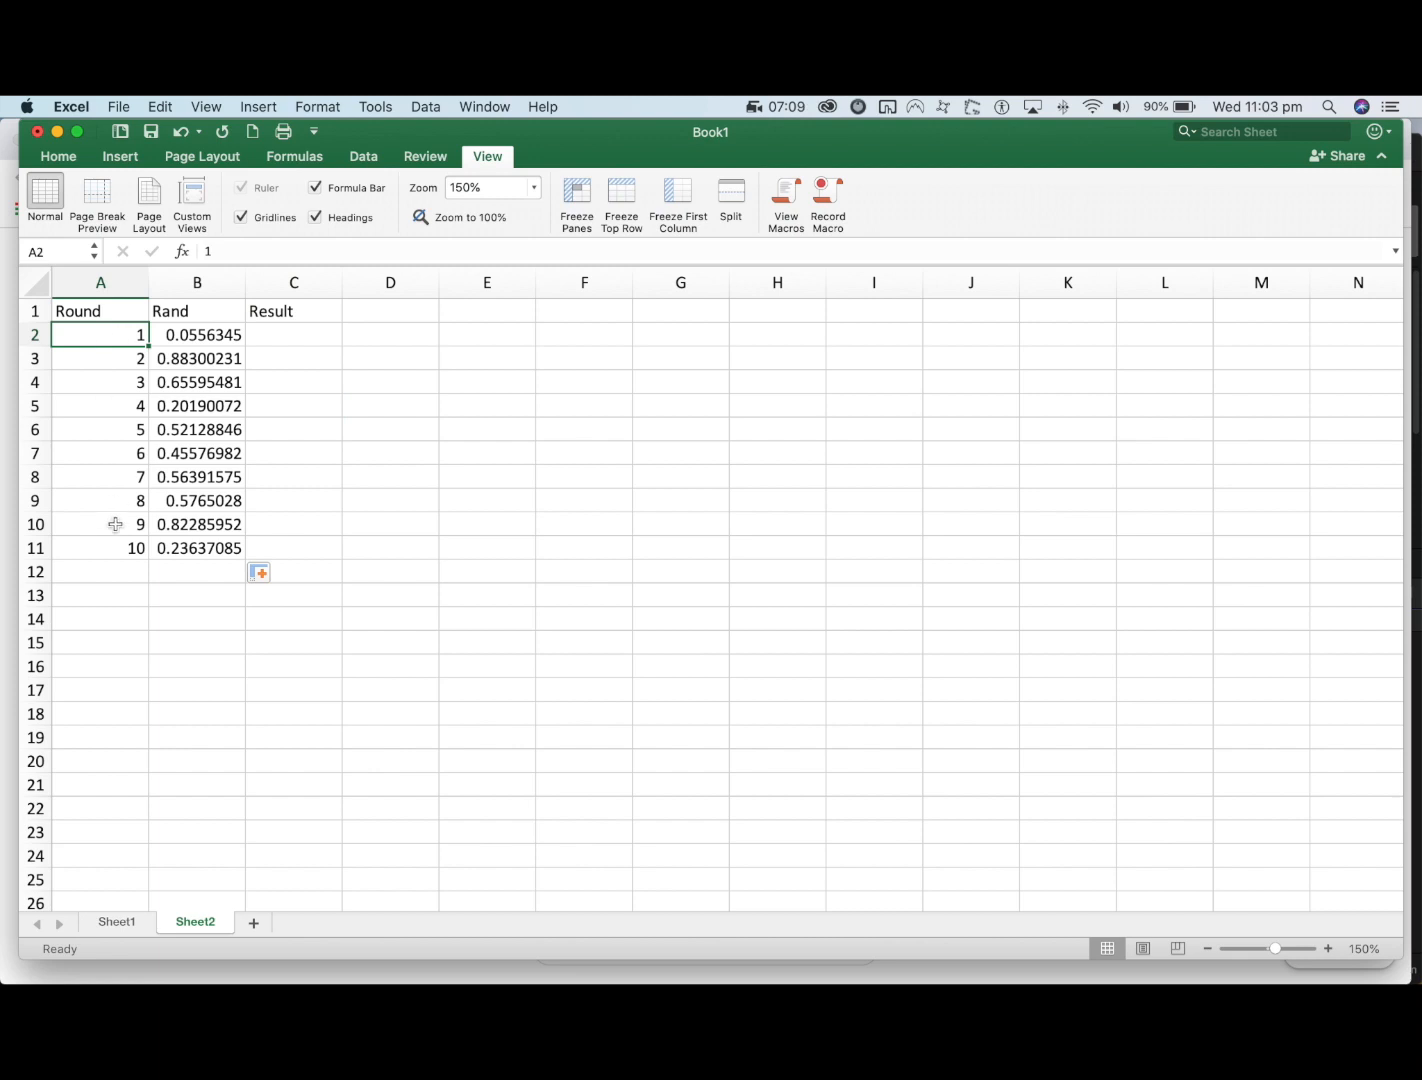
{"action": "left_click_drag", "start_coordinate": [116, 545], "coordinate": [105, 335]}
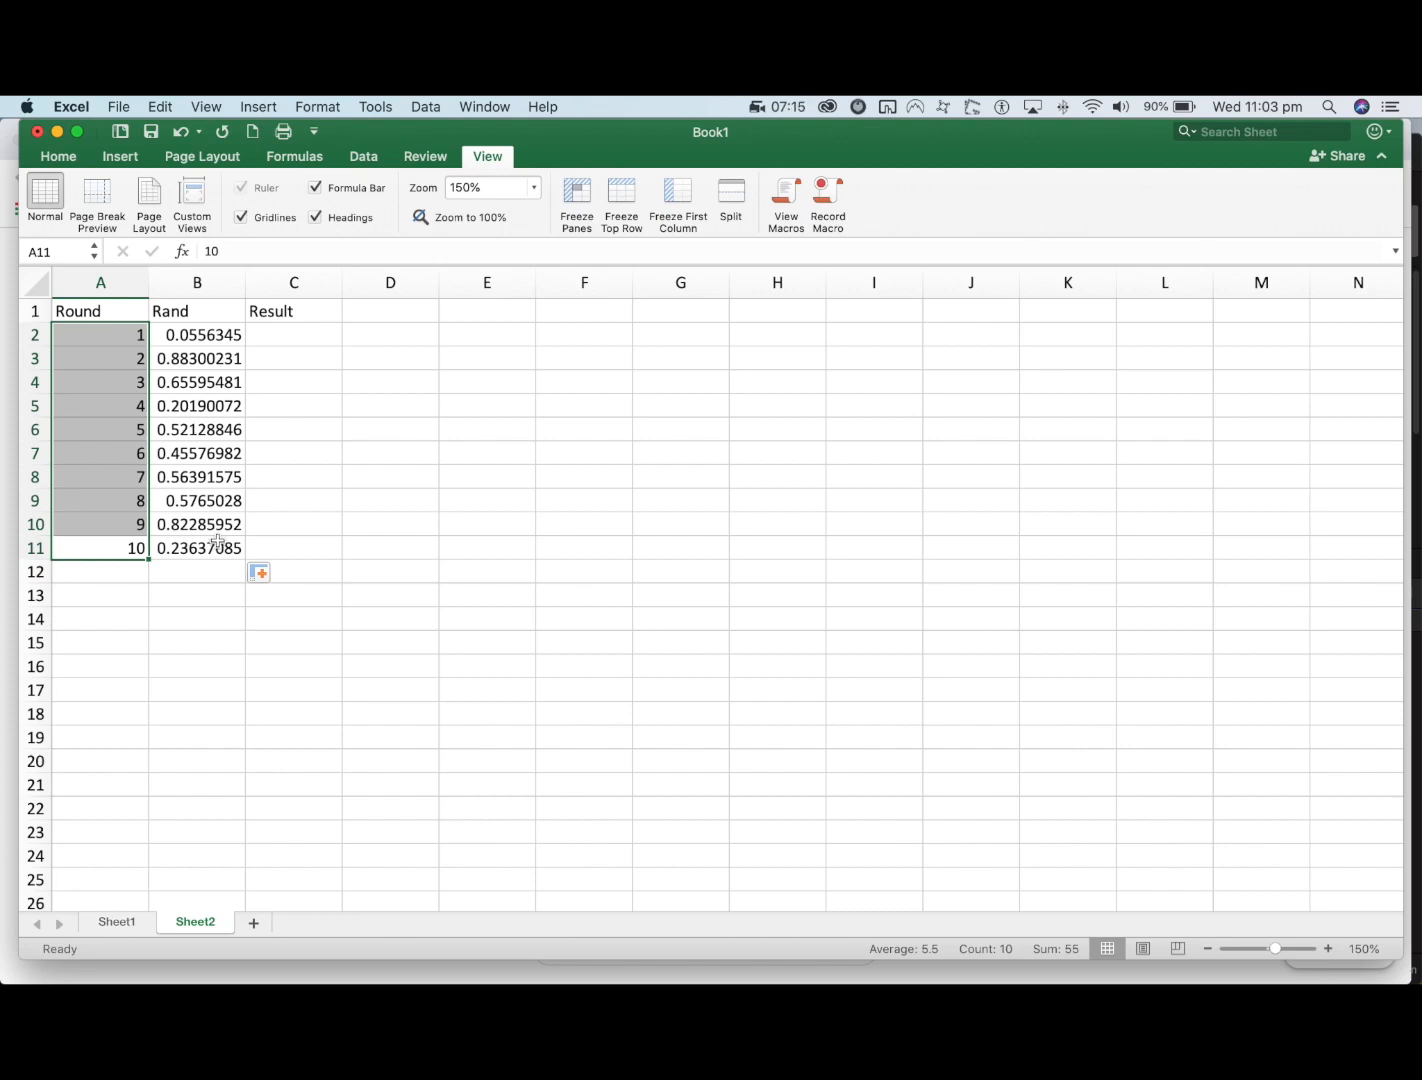
{"action": "left_click_drag", "start_coordinate": [211, 336], "coordinate": [211, 538]}
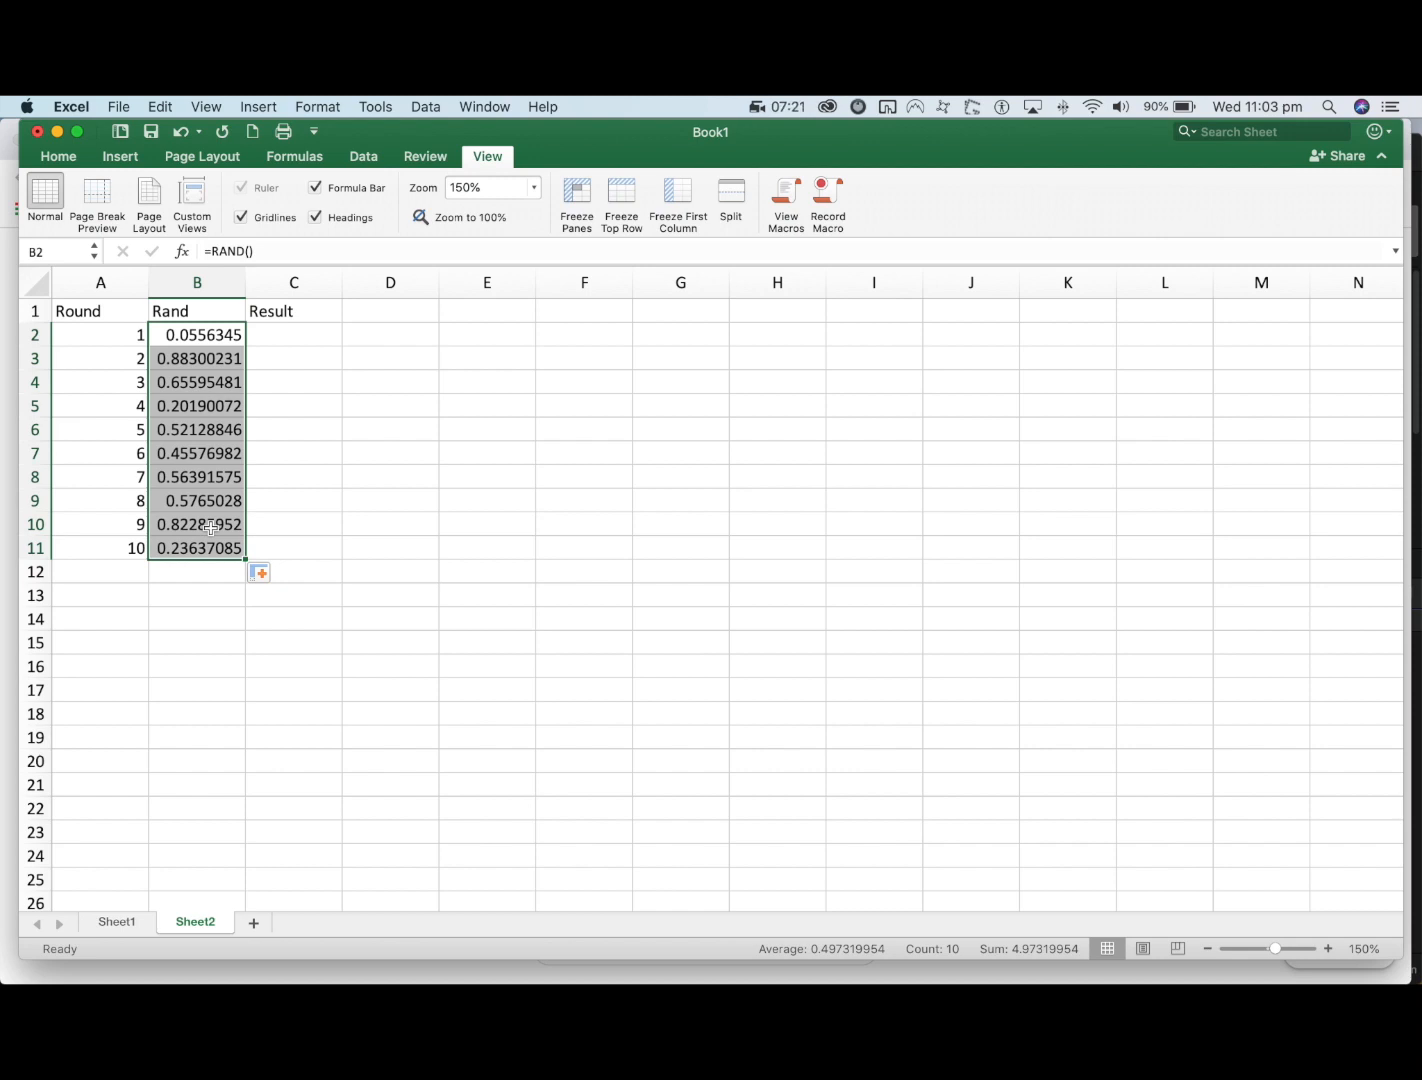
- Enter the formula =if(B2>0.5,"Heads","Tails") in C2 to produce the round 1 result
{"action": "left_click", "coordinate": [286, 340]}
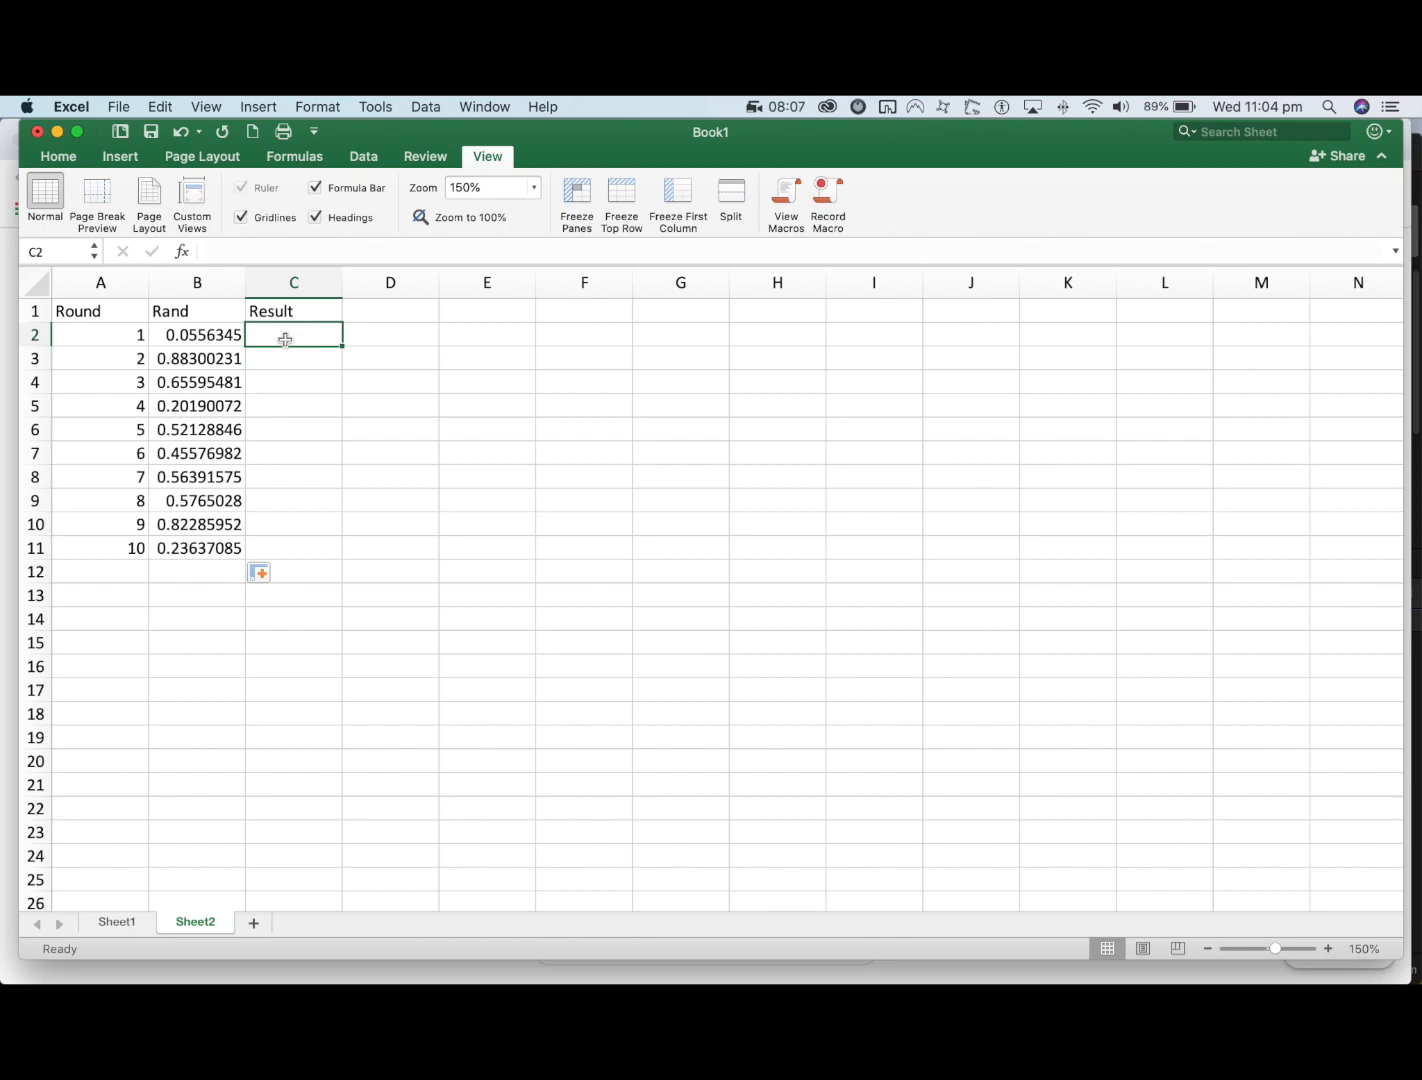
{"action": "type", "text": "="}
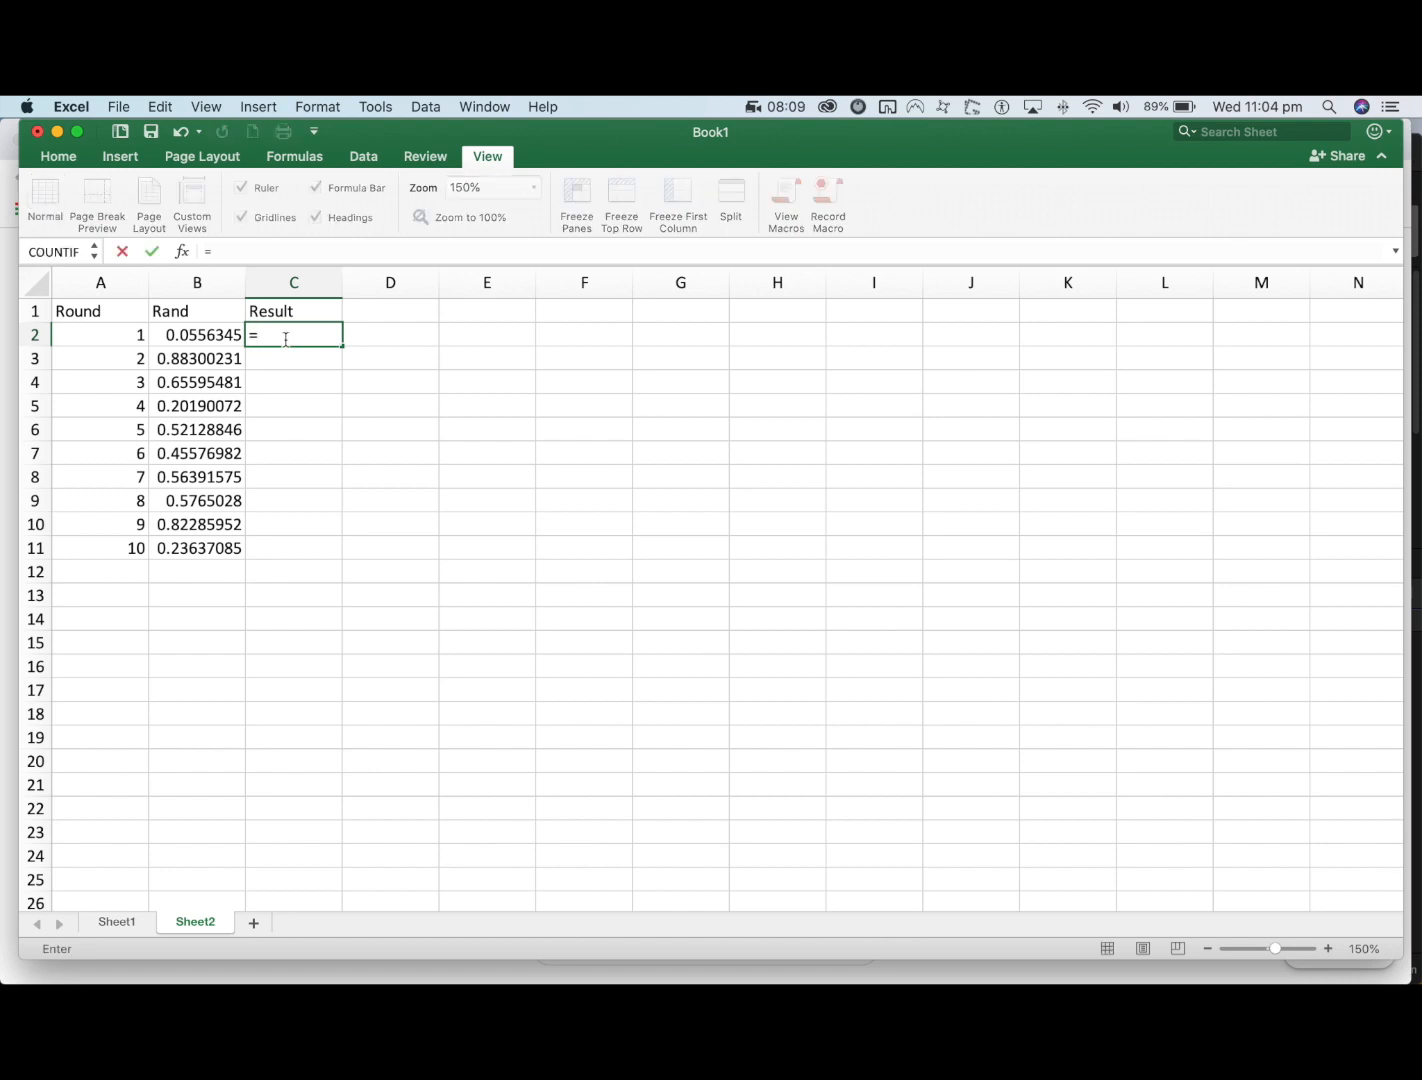
{"action": "type", "text": "if"}
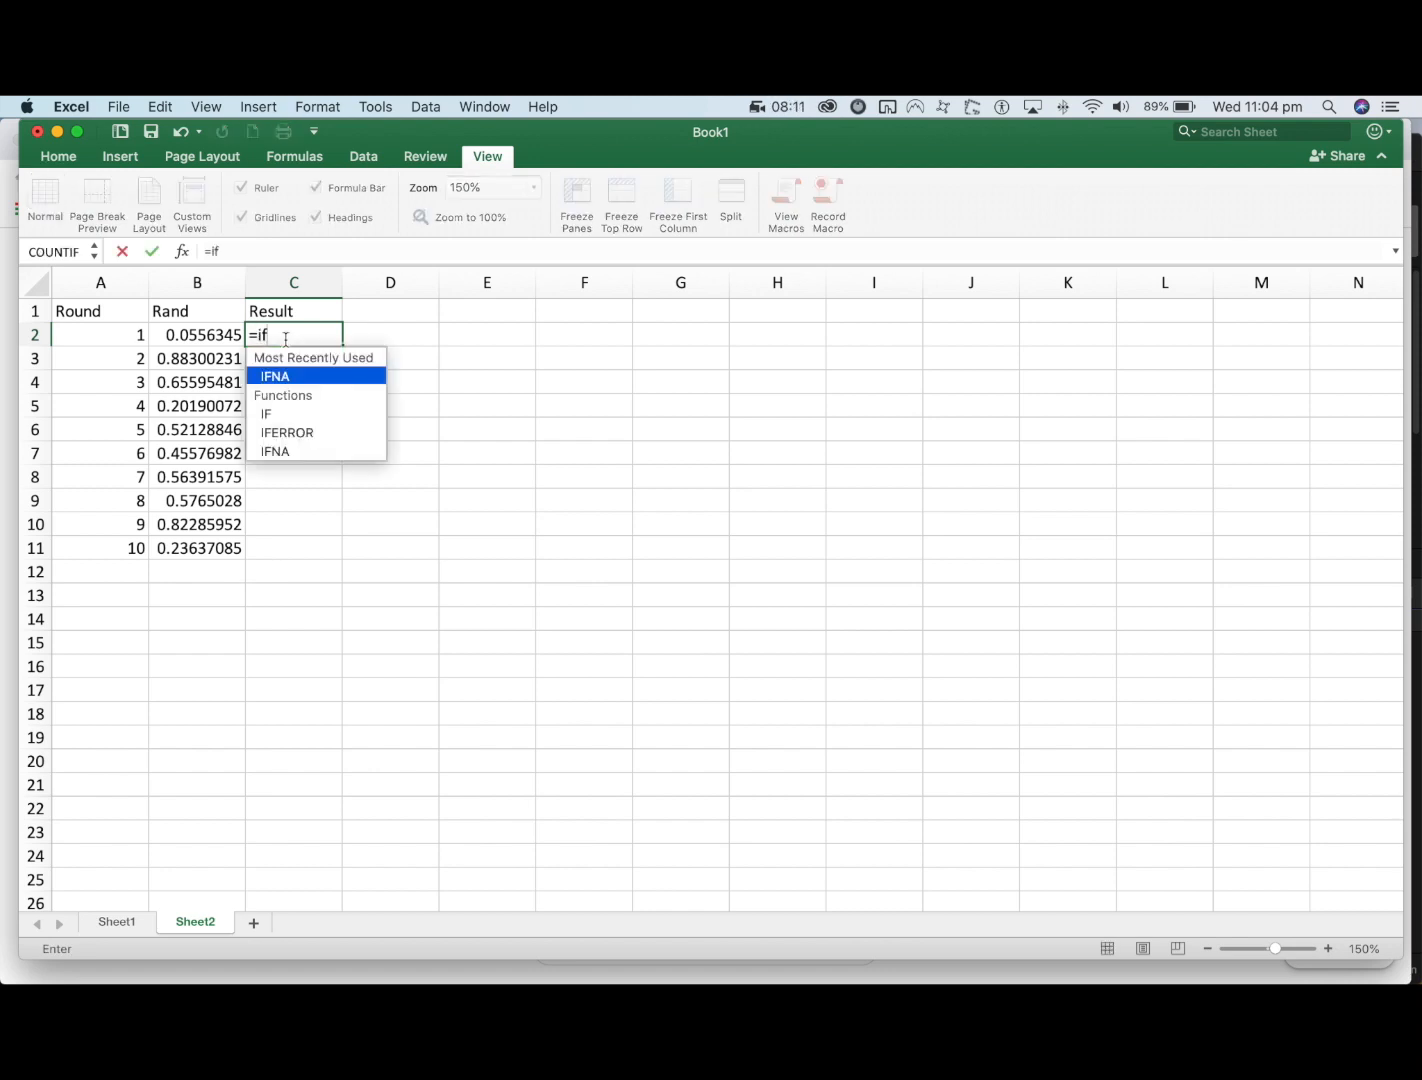
{"action": "type", "text": "("}
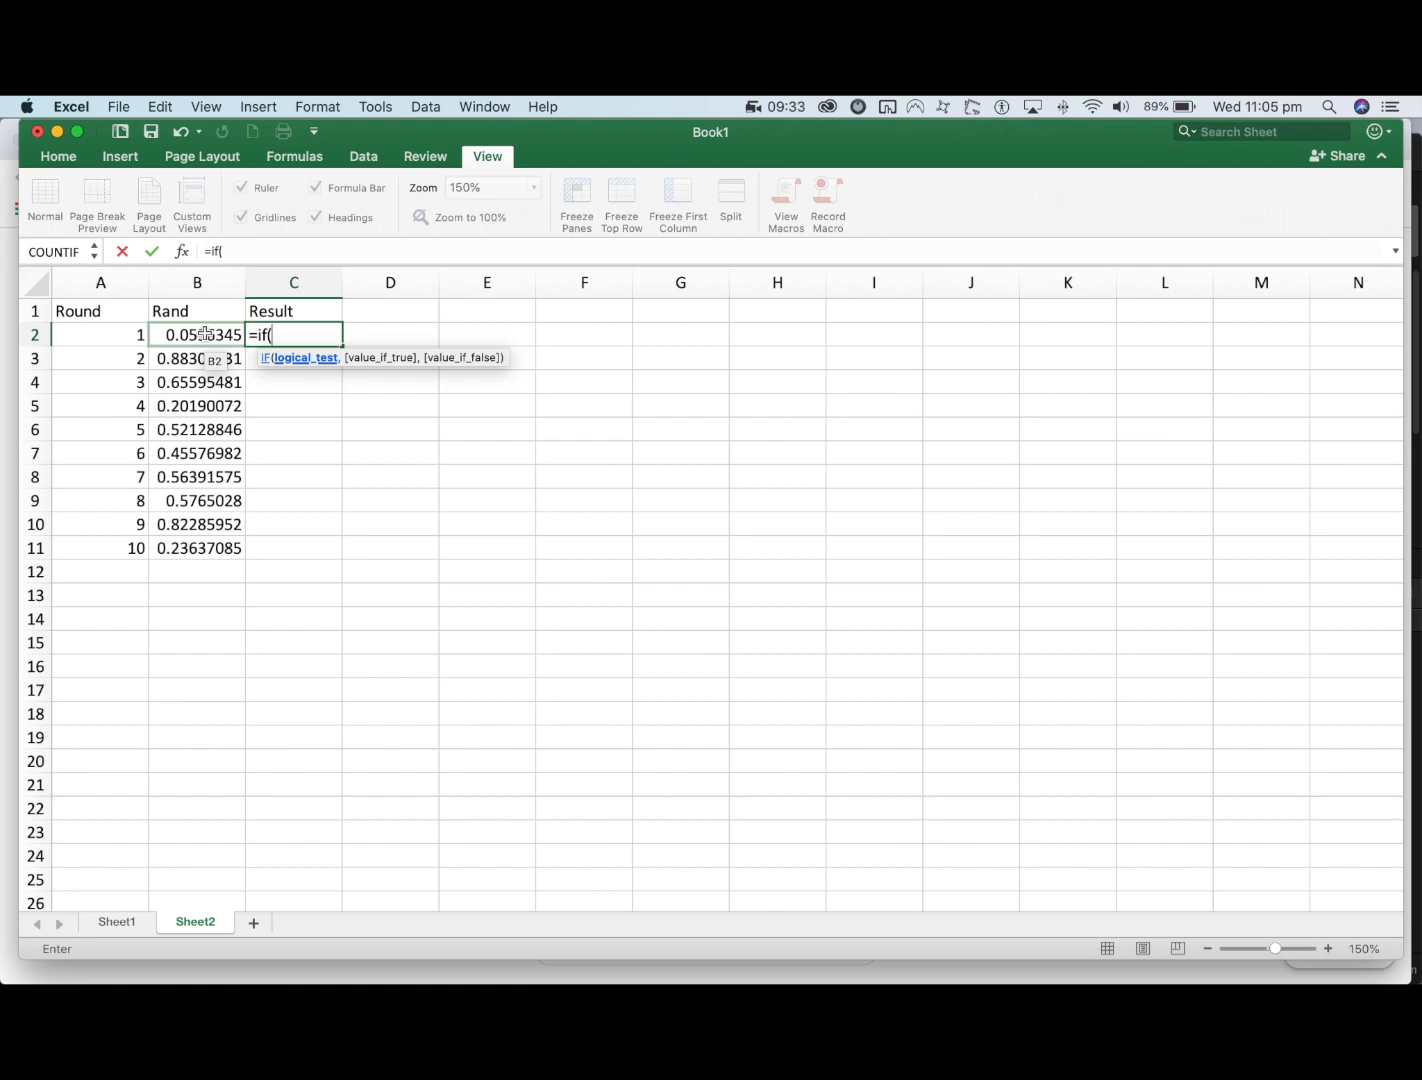
{"action": "type", "text": "B"}
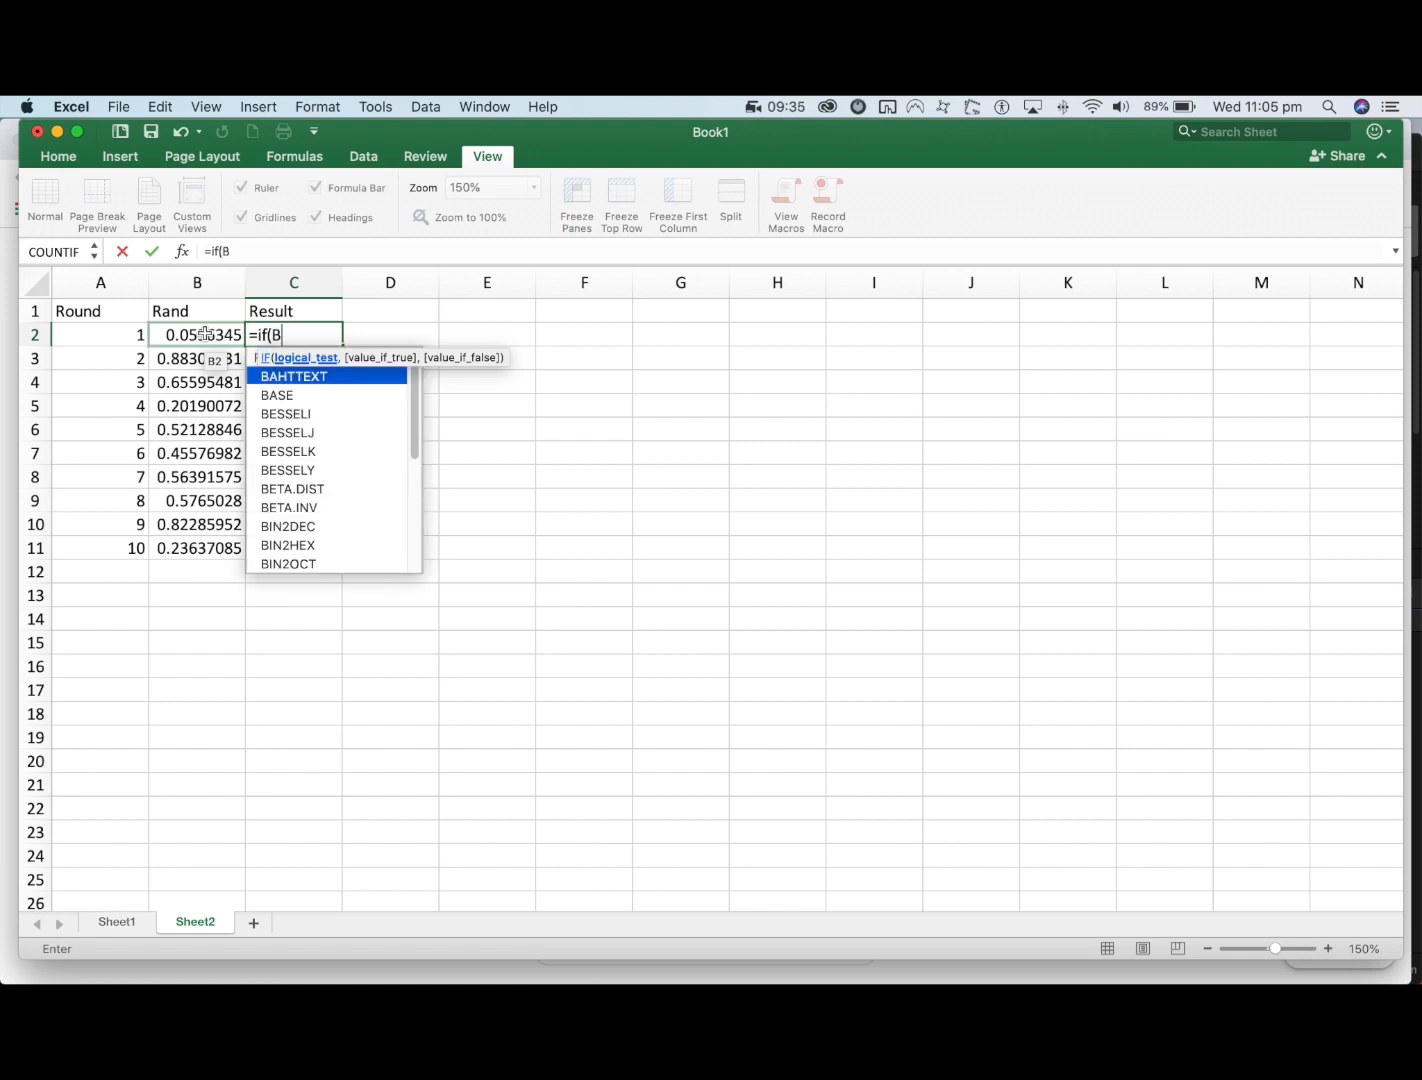
{"action": "type", "text": "2"}
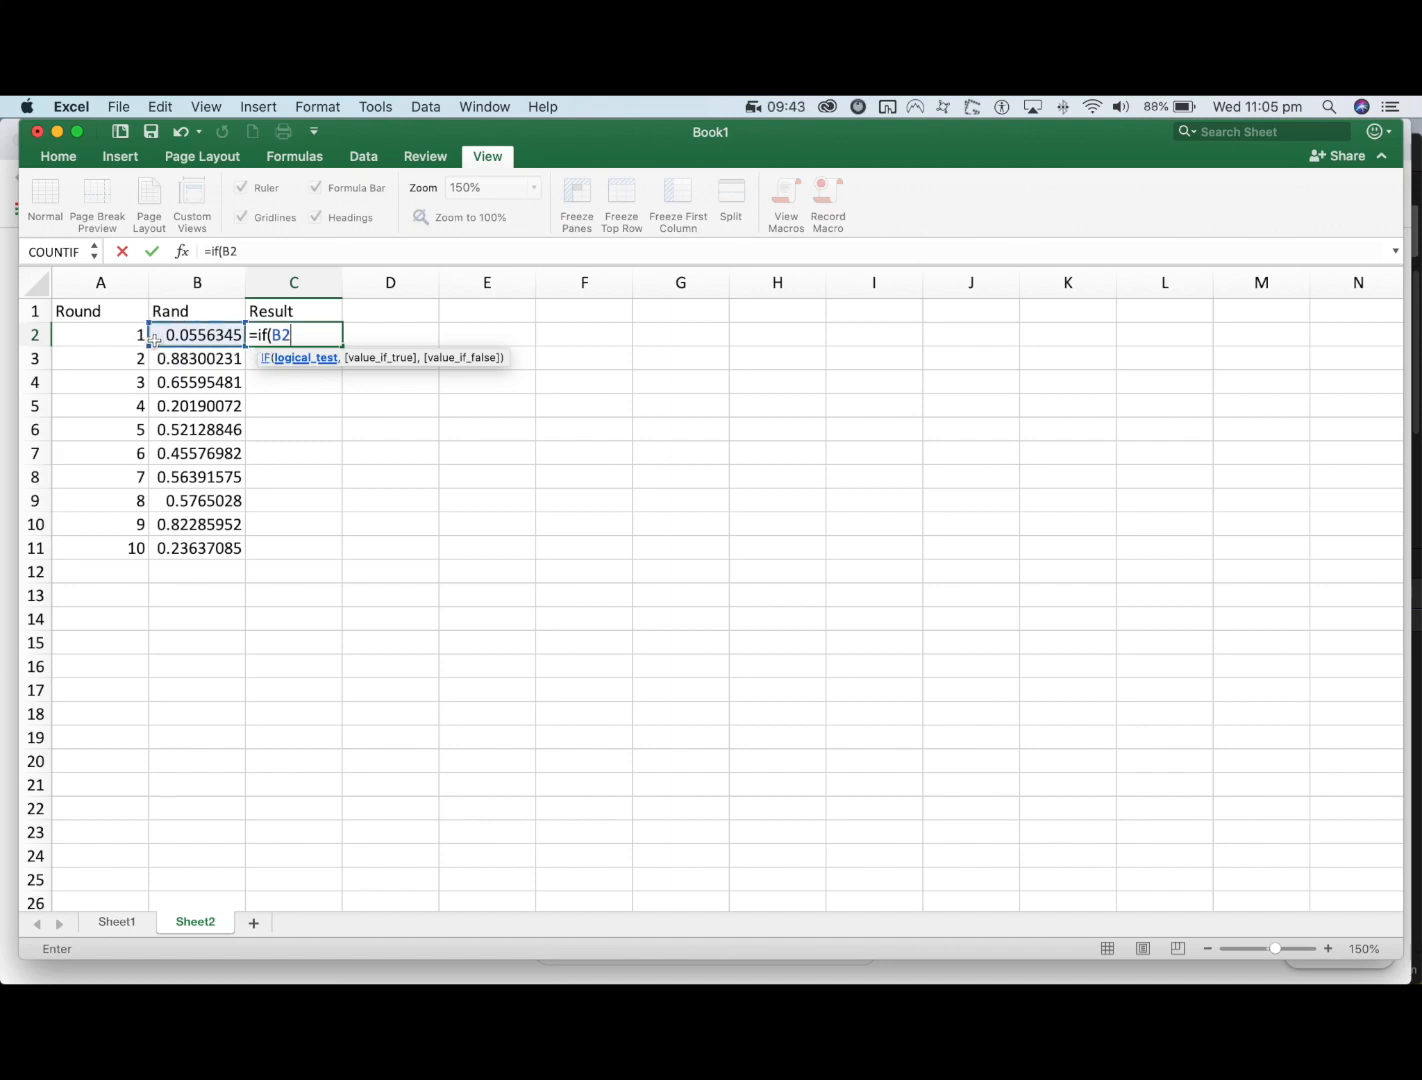
{"action": "type", "text": ">0.5"}
{"action": "type", "text": ","}
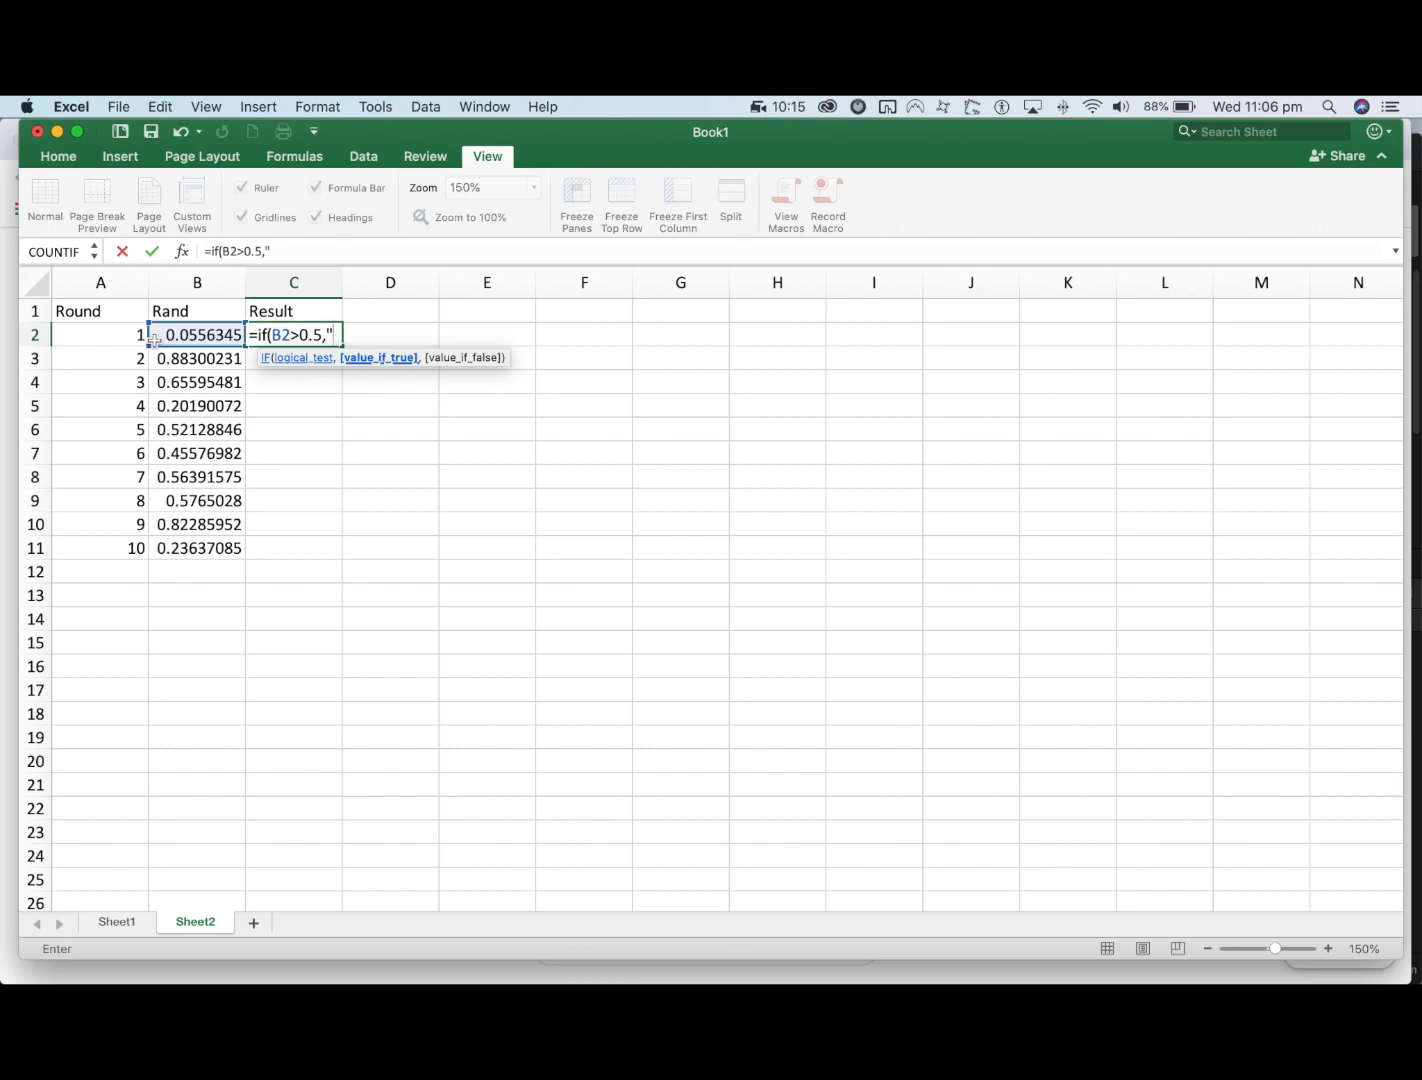
{"action": "type", "text": "Heads\",\""}
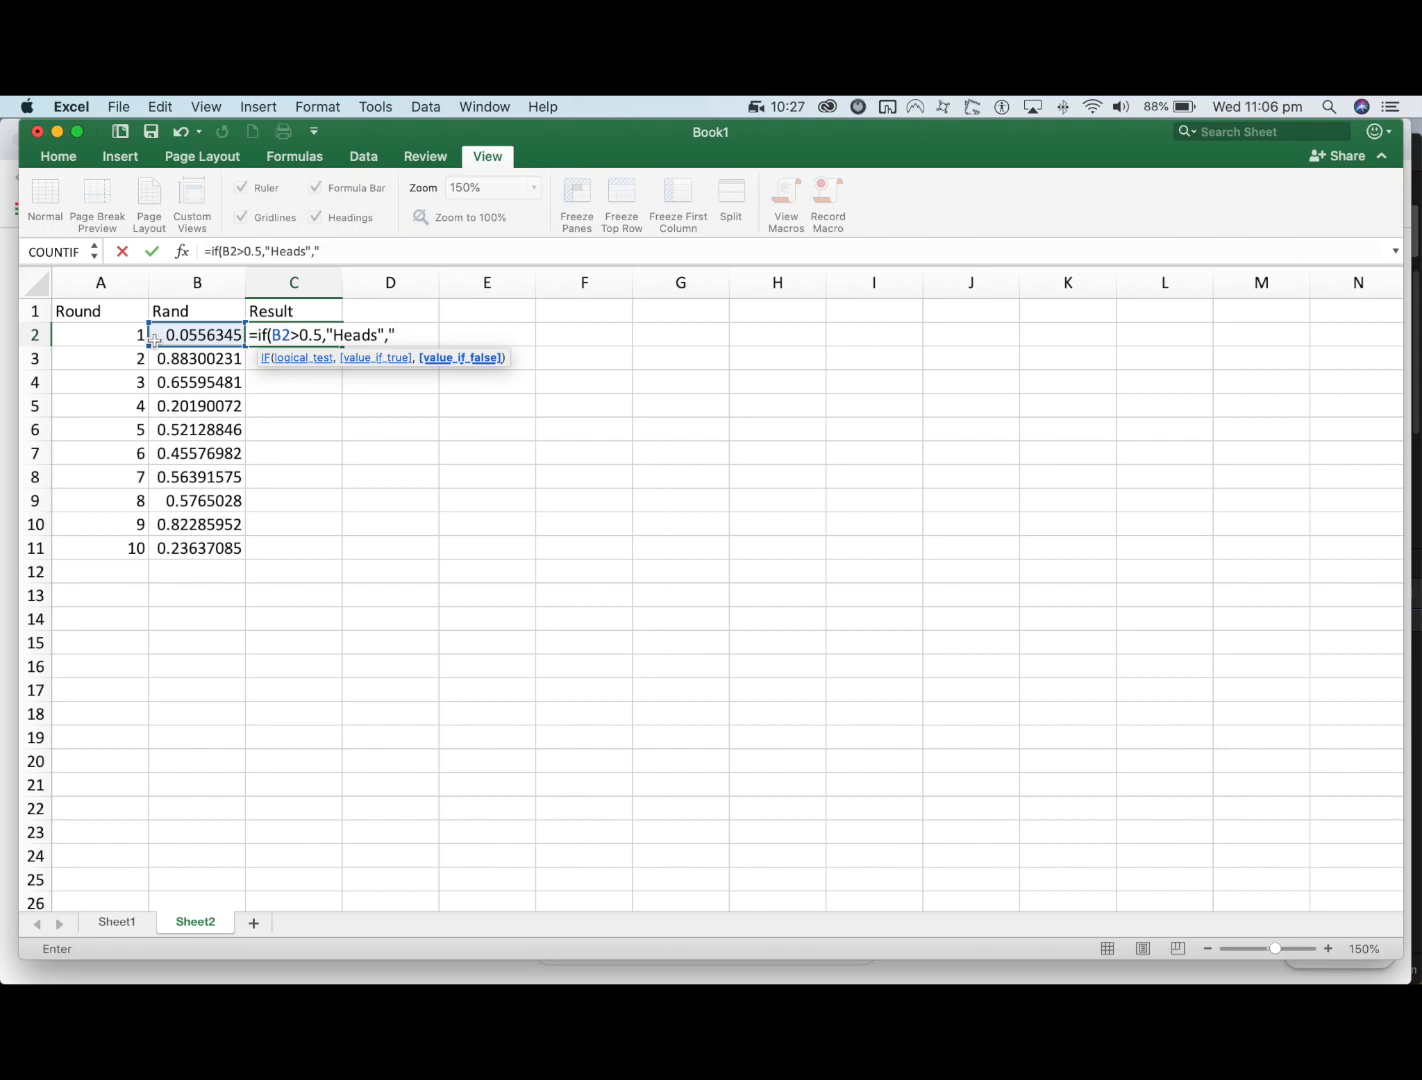
{"action": "type", "text": "Tails\")"}
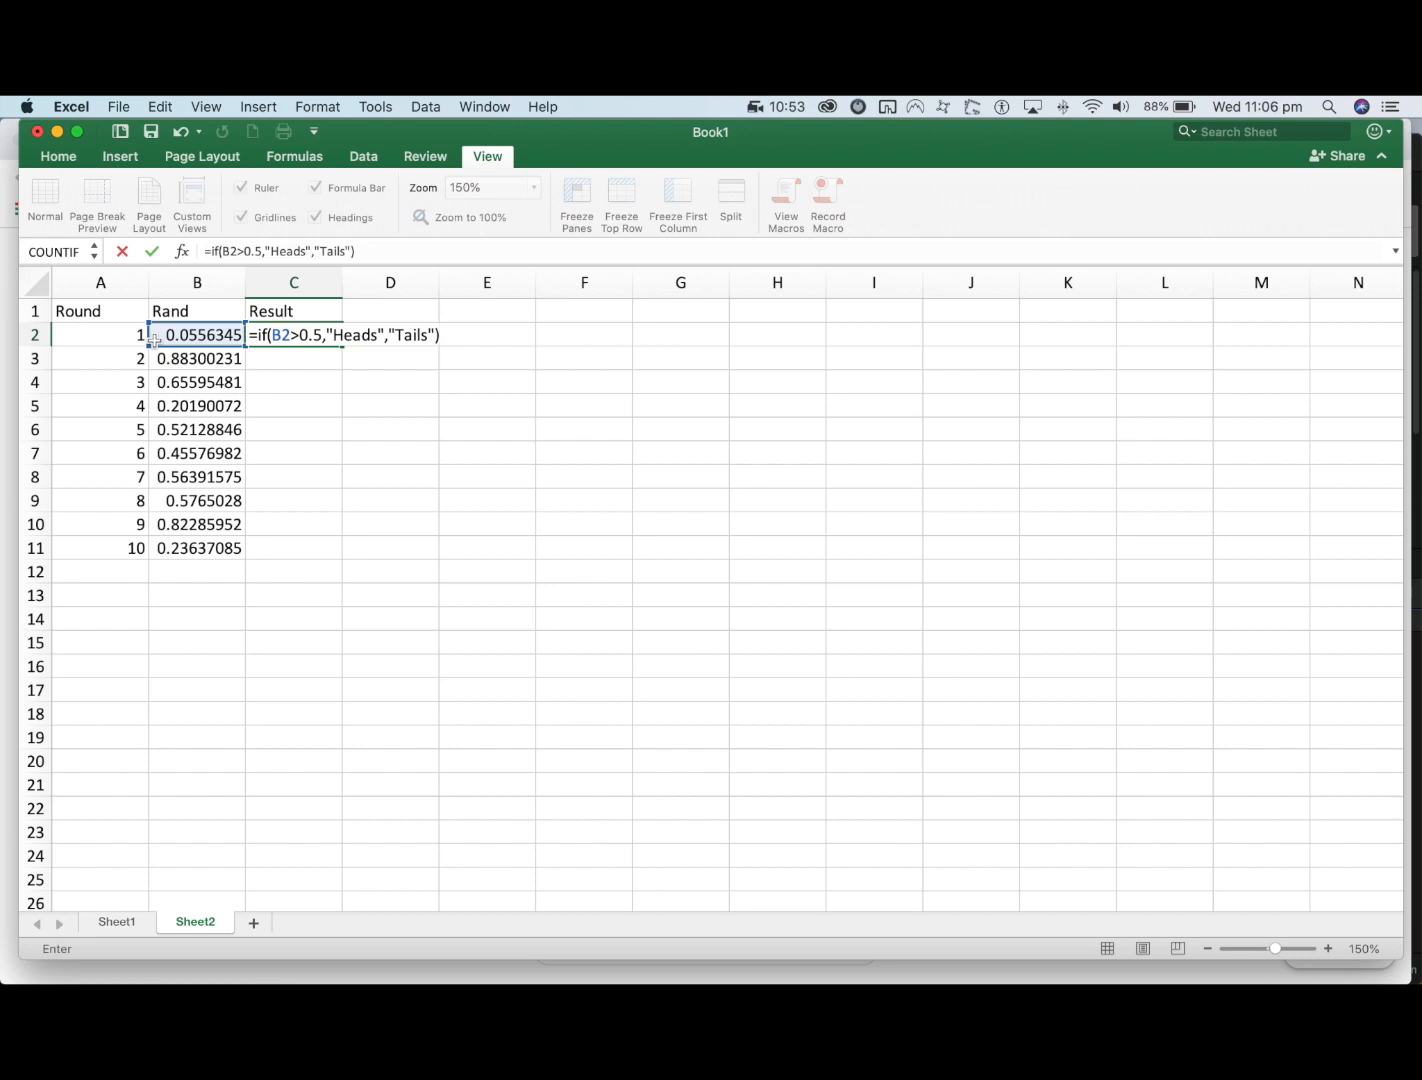
{"action": "key", "text": "Return"}
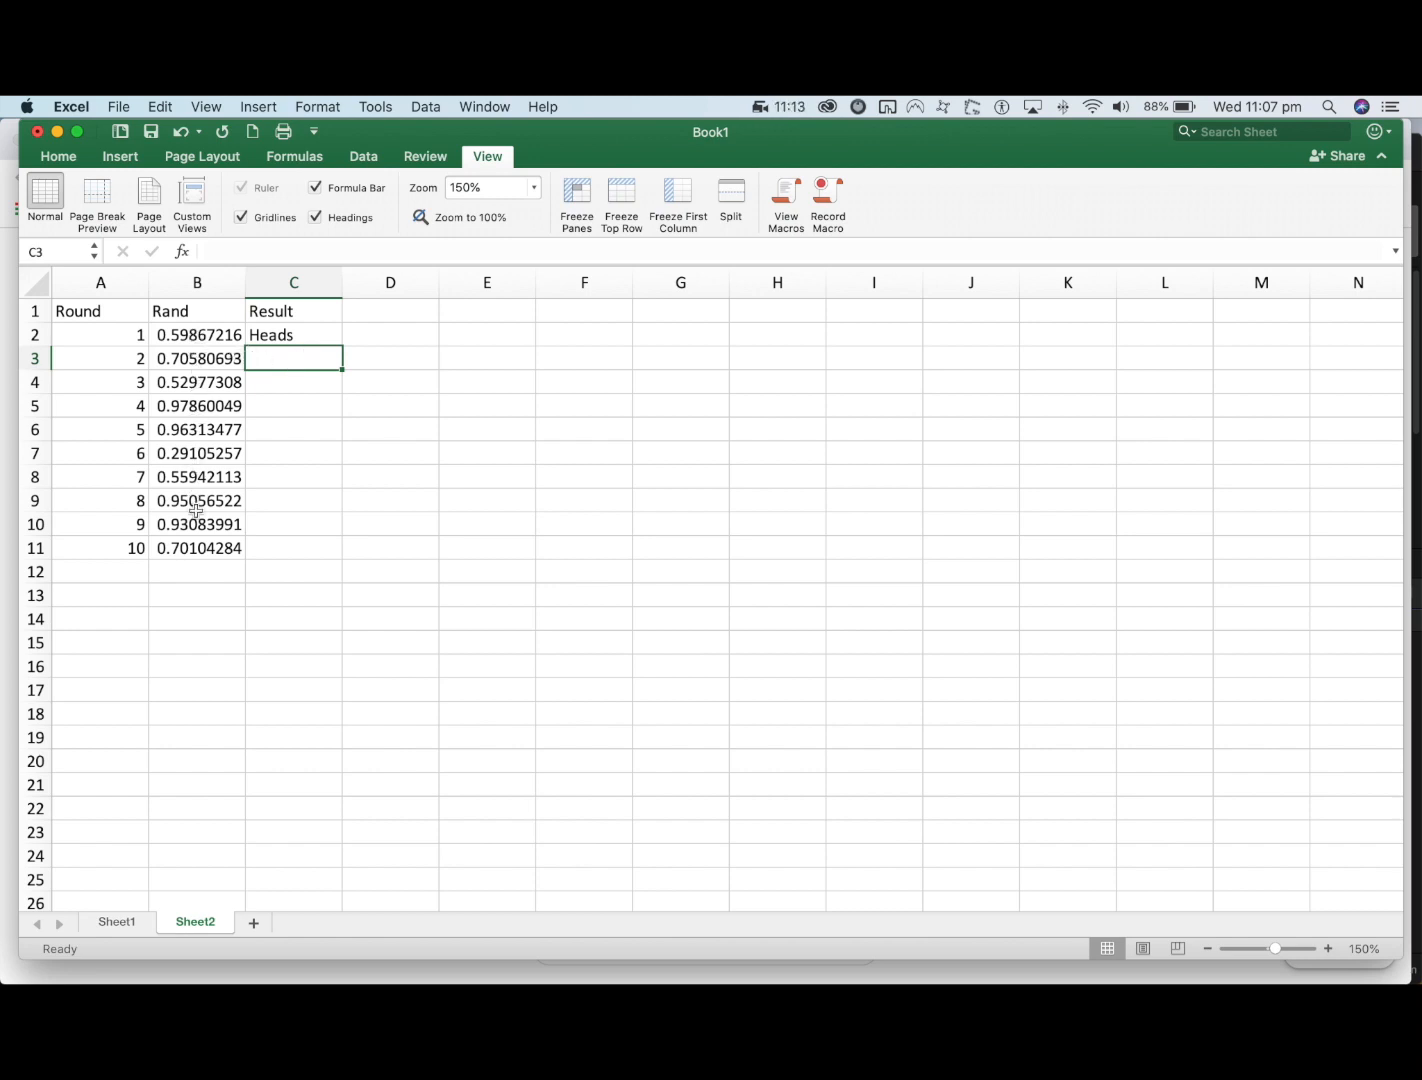
- Fill the Result formula from C2 down to C11 and check the formulas in C2 to C4
{"action": "left_click", "coordinate": [300, 332]}
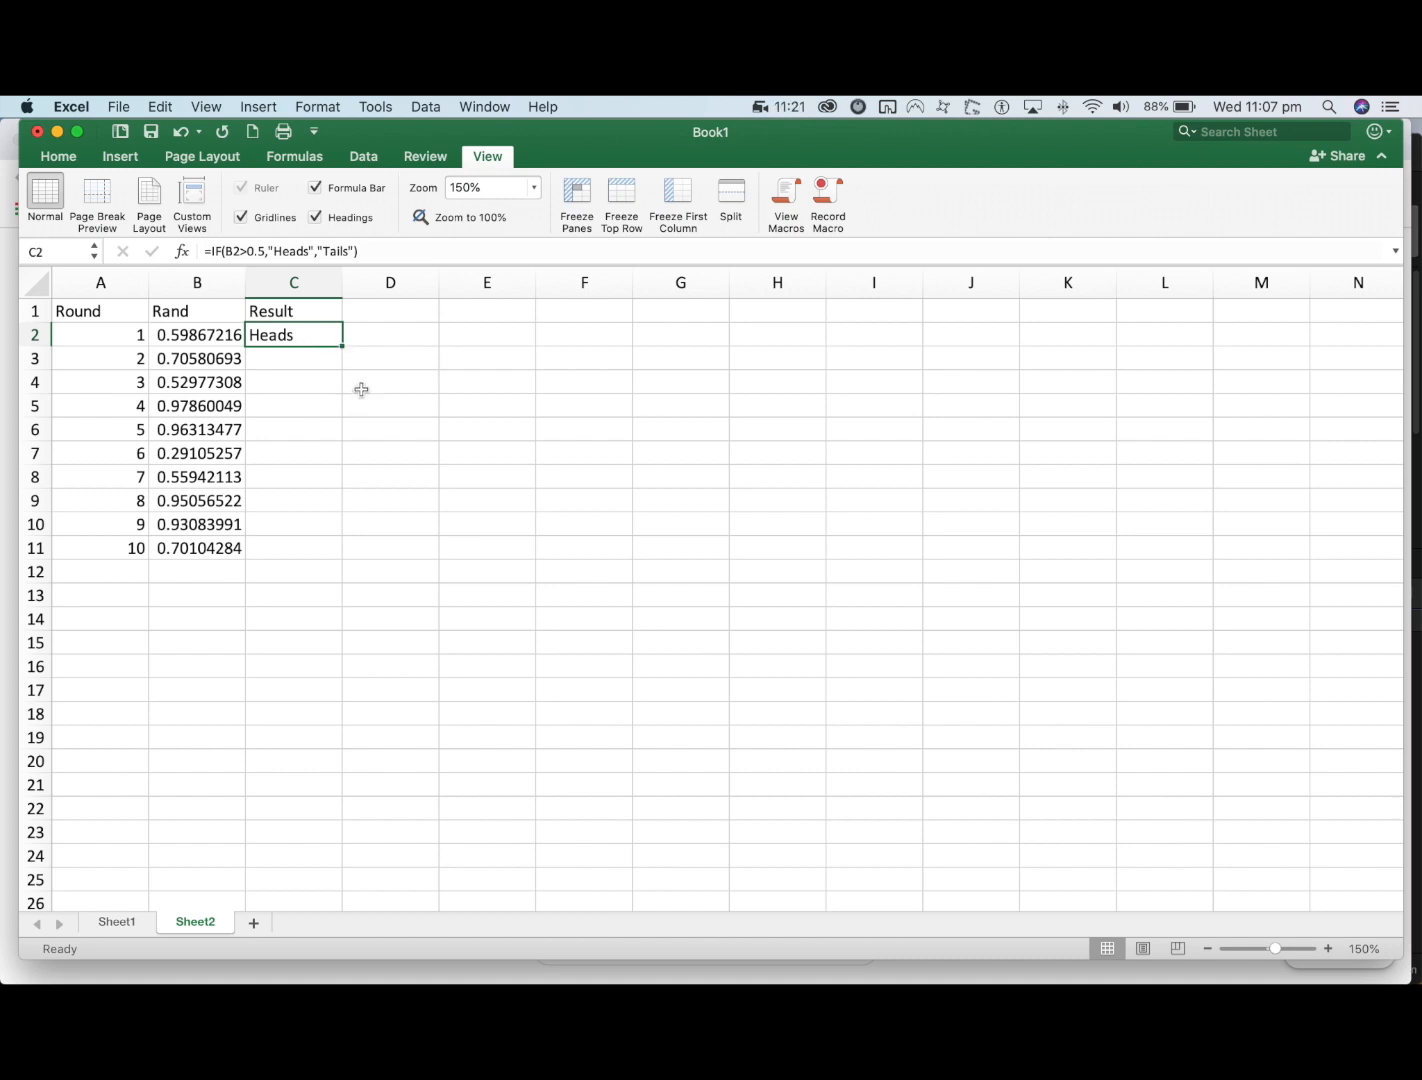
{"action": "left_click_drag", "start_coordinate": [343, 346], "coordinate": [333, 556]}
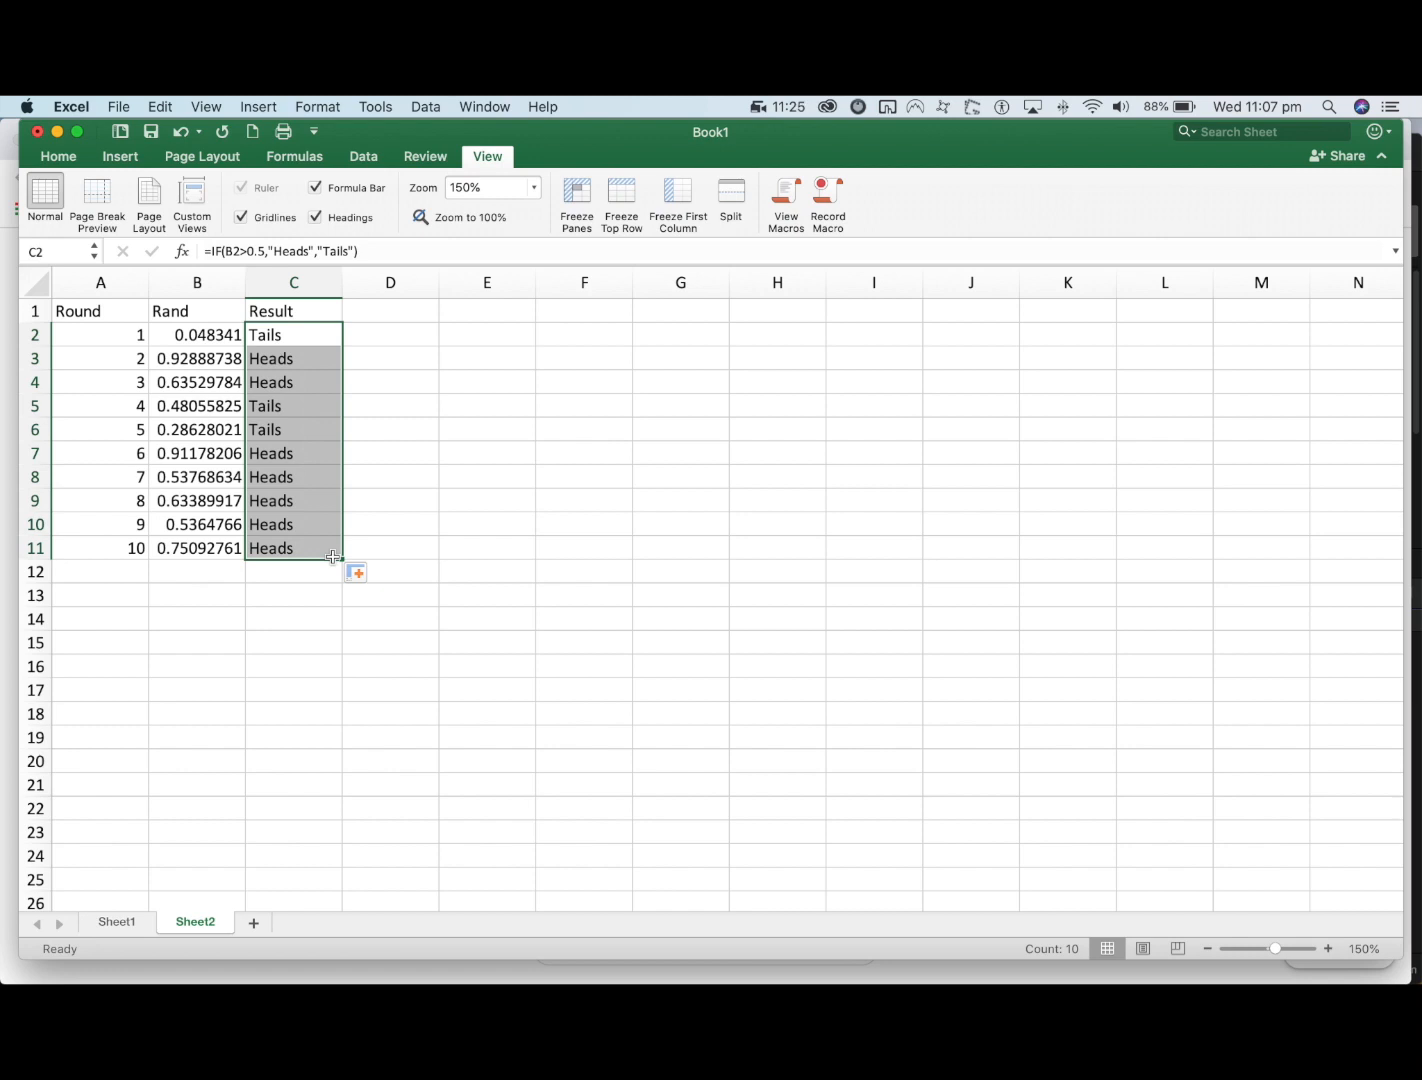
{"action": "left_click", "coordinate": [317, 337]}
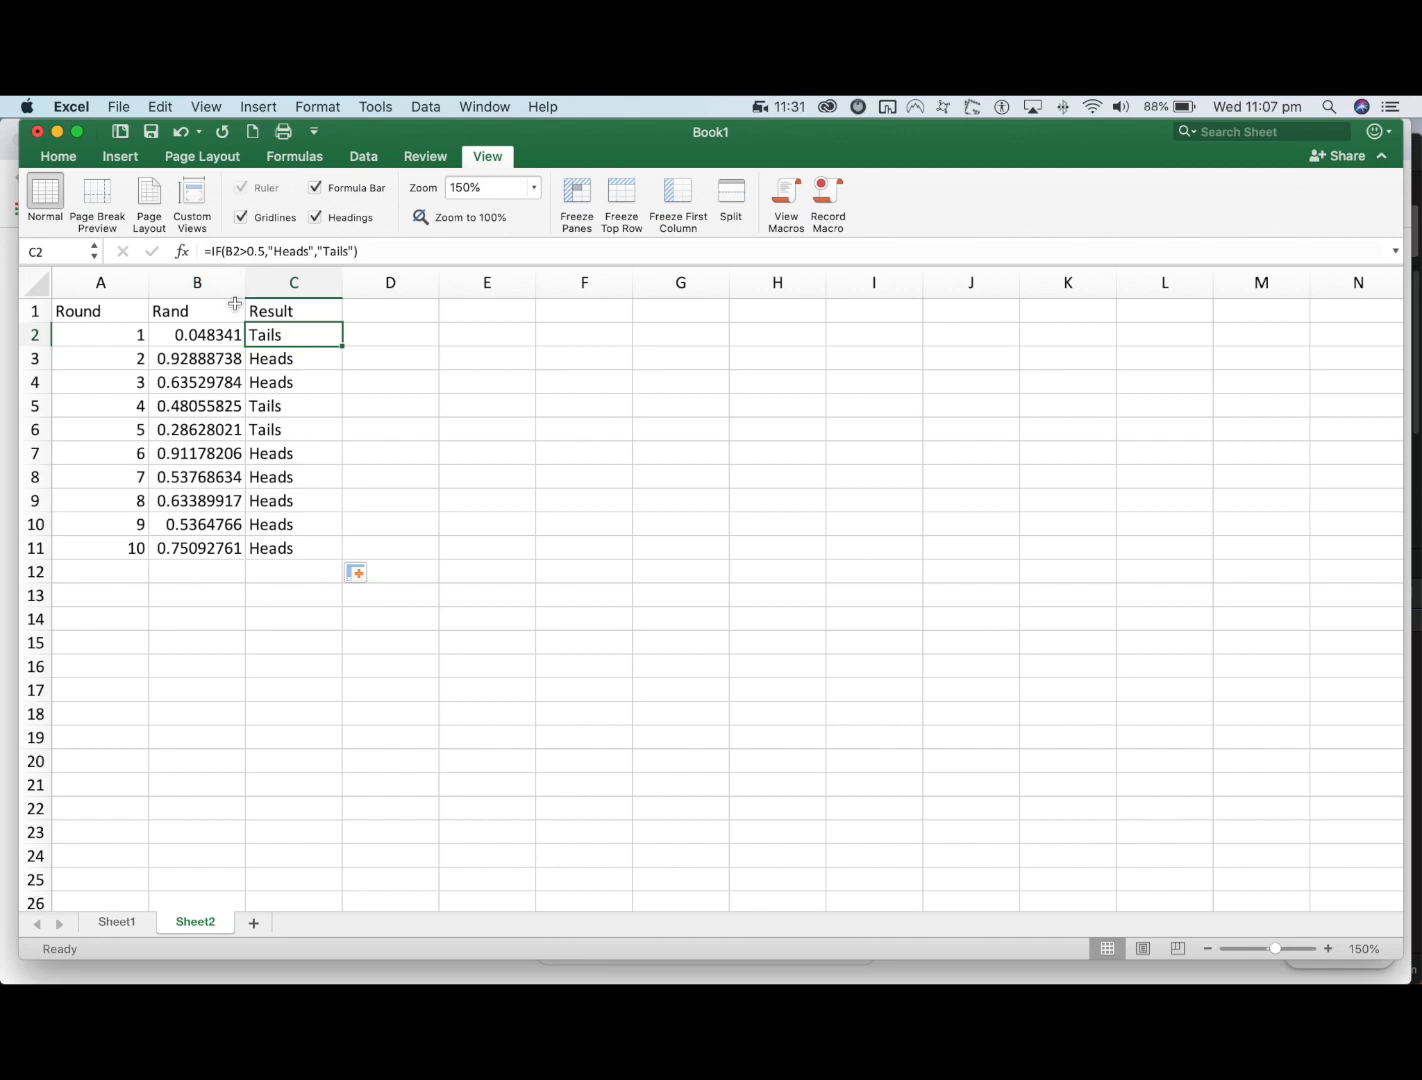
{"action": "left_click", "coordinate": [276, 360]}
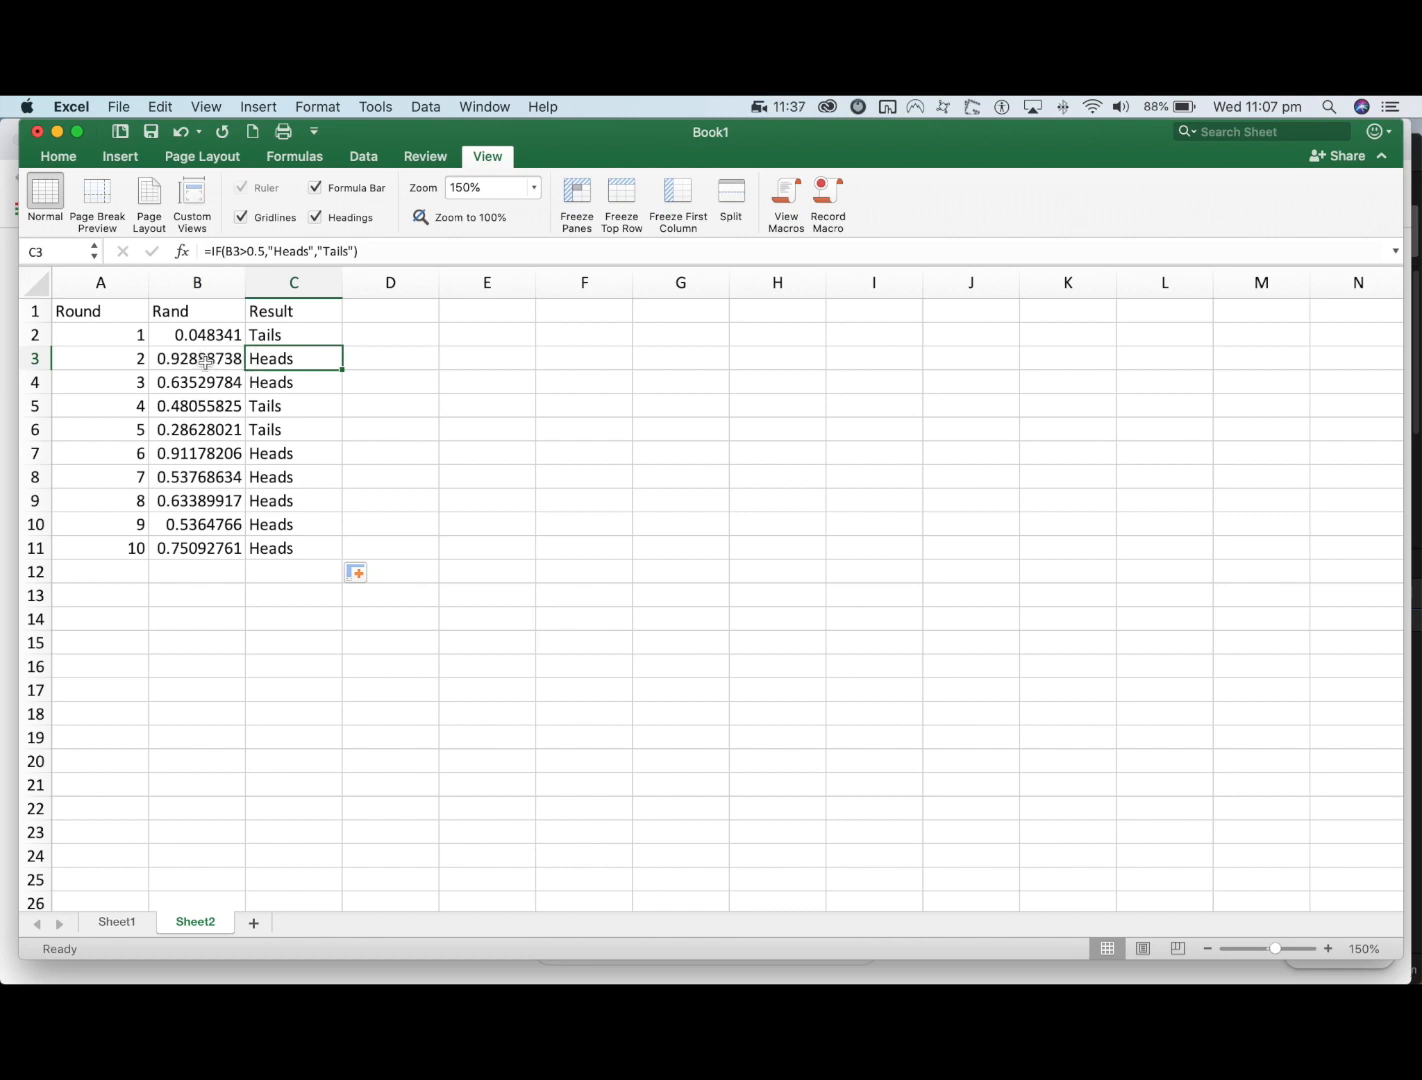
{"action": "left_click", "coordinate": [295, 384]}
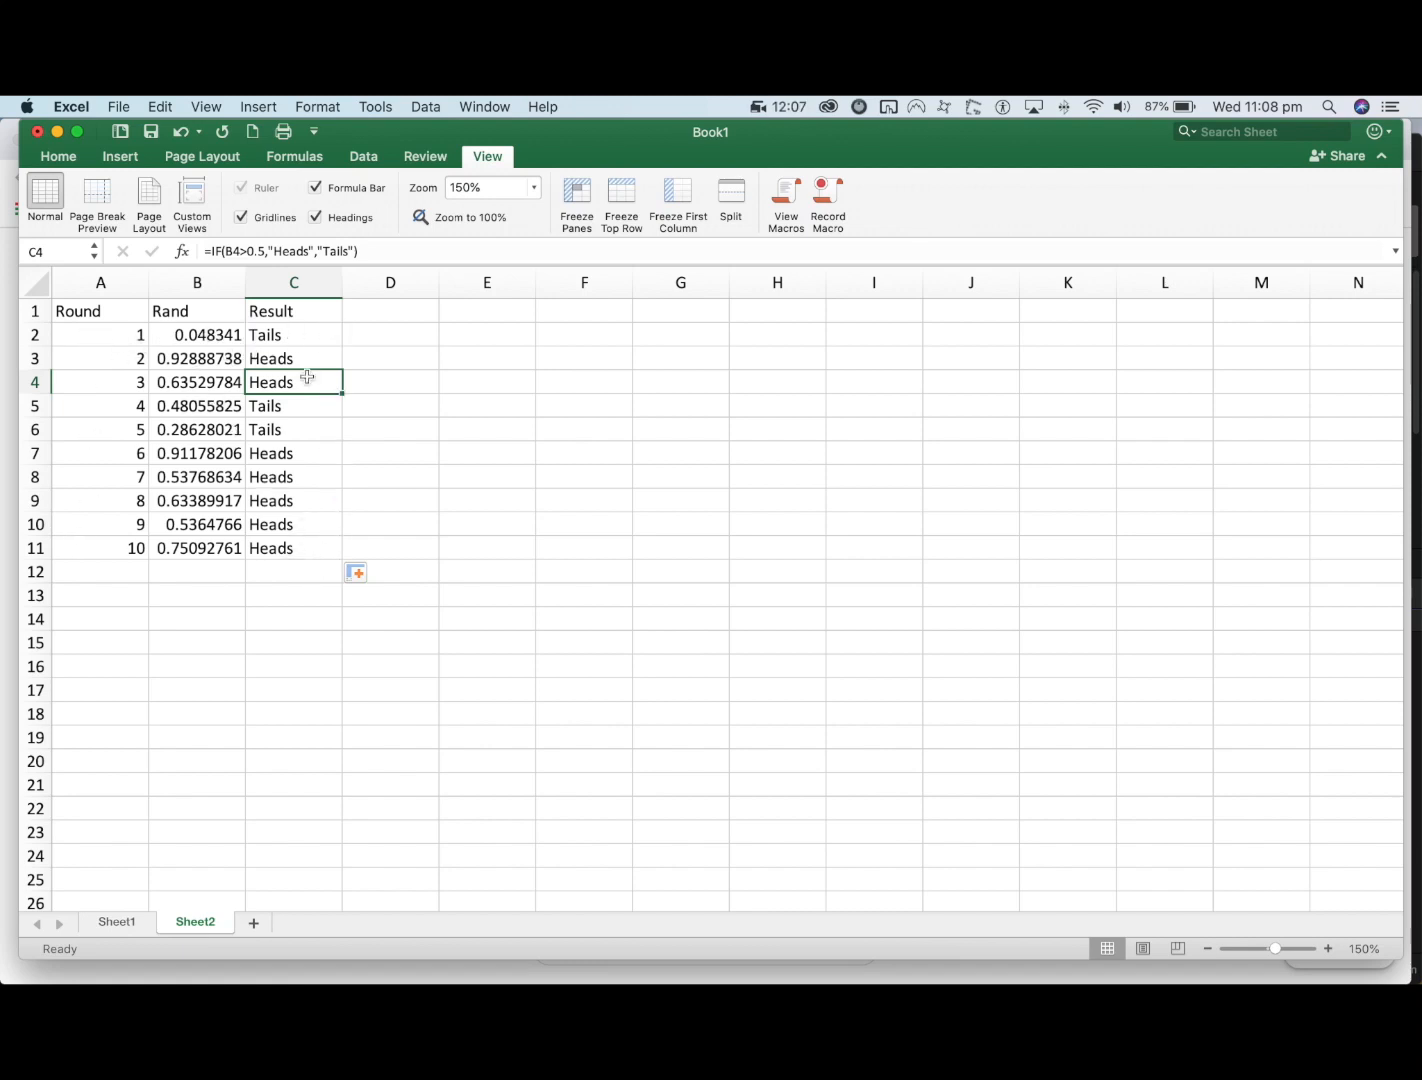
- Recalculate the random tosses several times by committing the empty cells D9 to D12, and check the formula in B2
{"action": "left_click", "coordinate": [395, 505]}
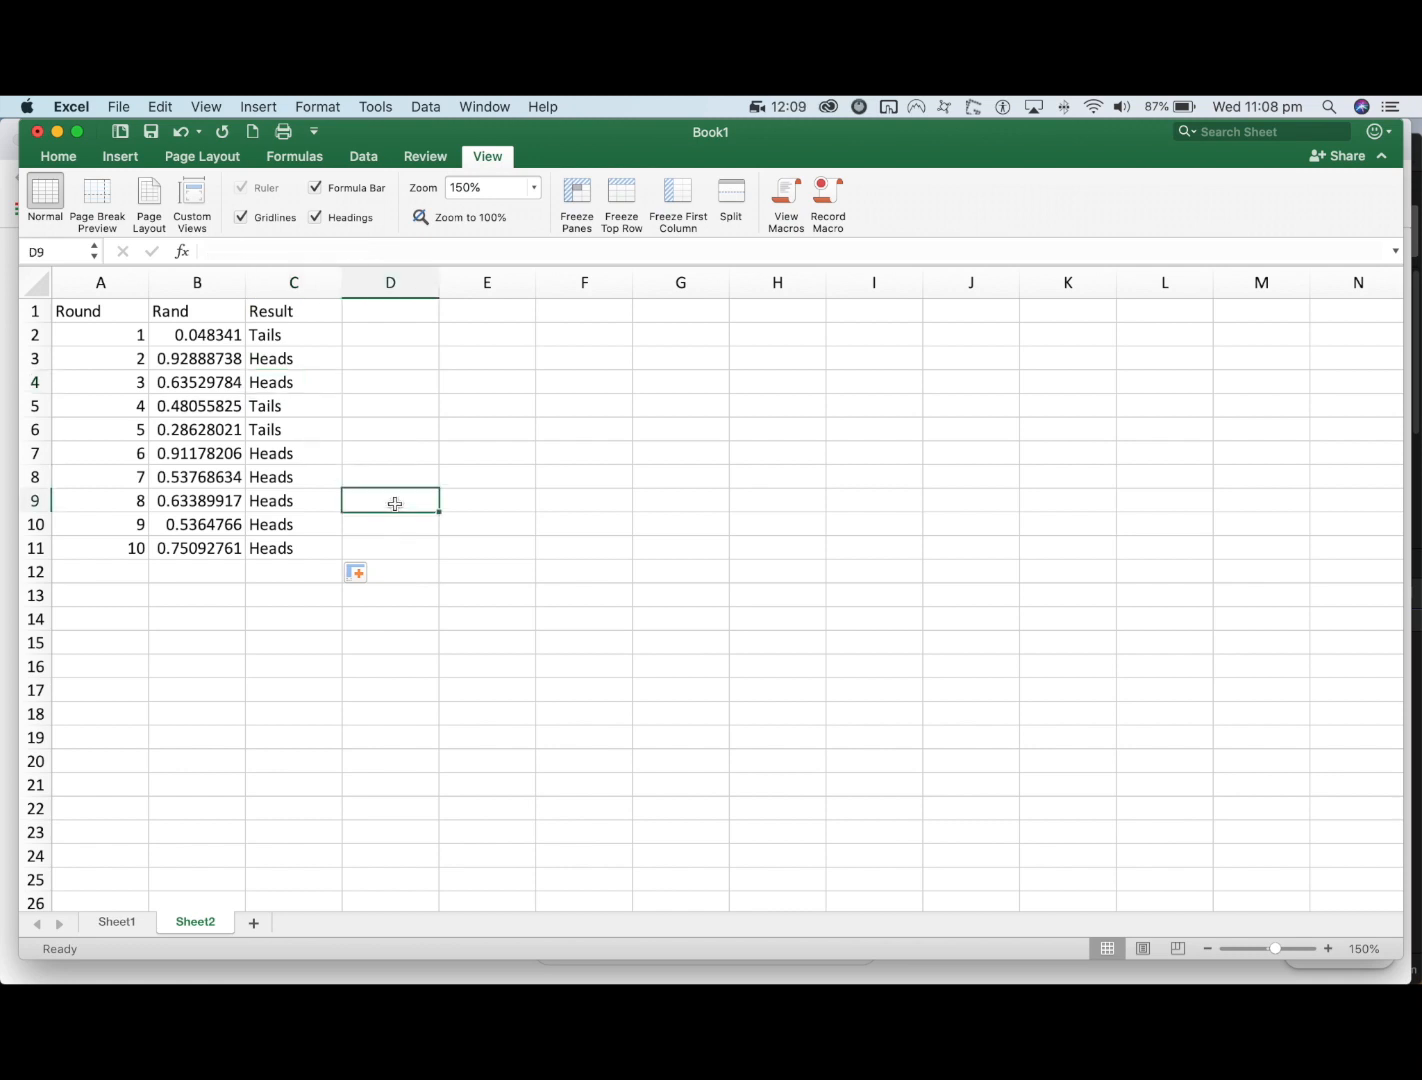
{"action": "double_click", "coordinate": [396, 504]}
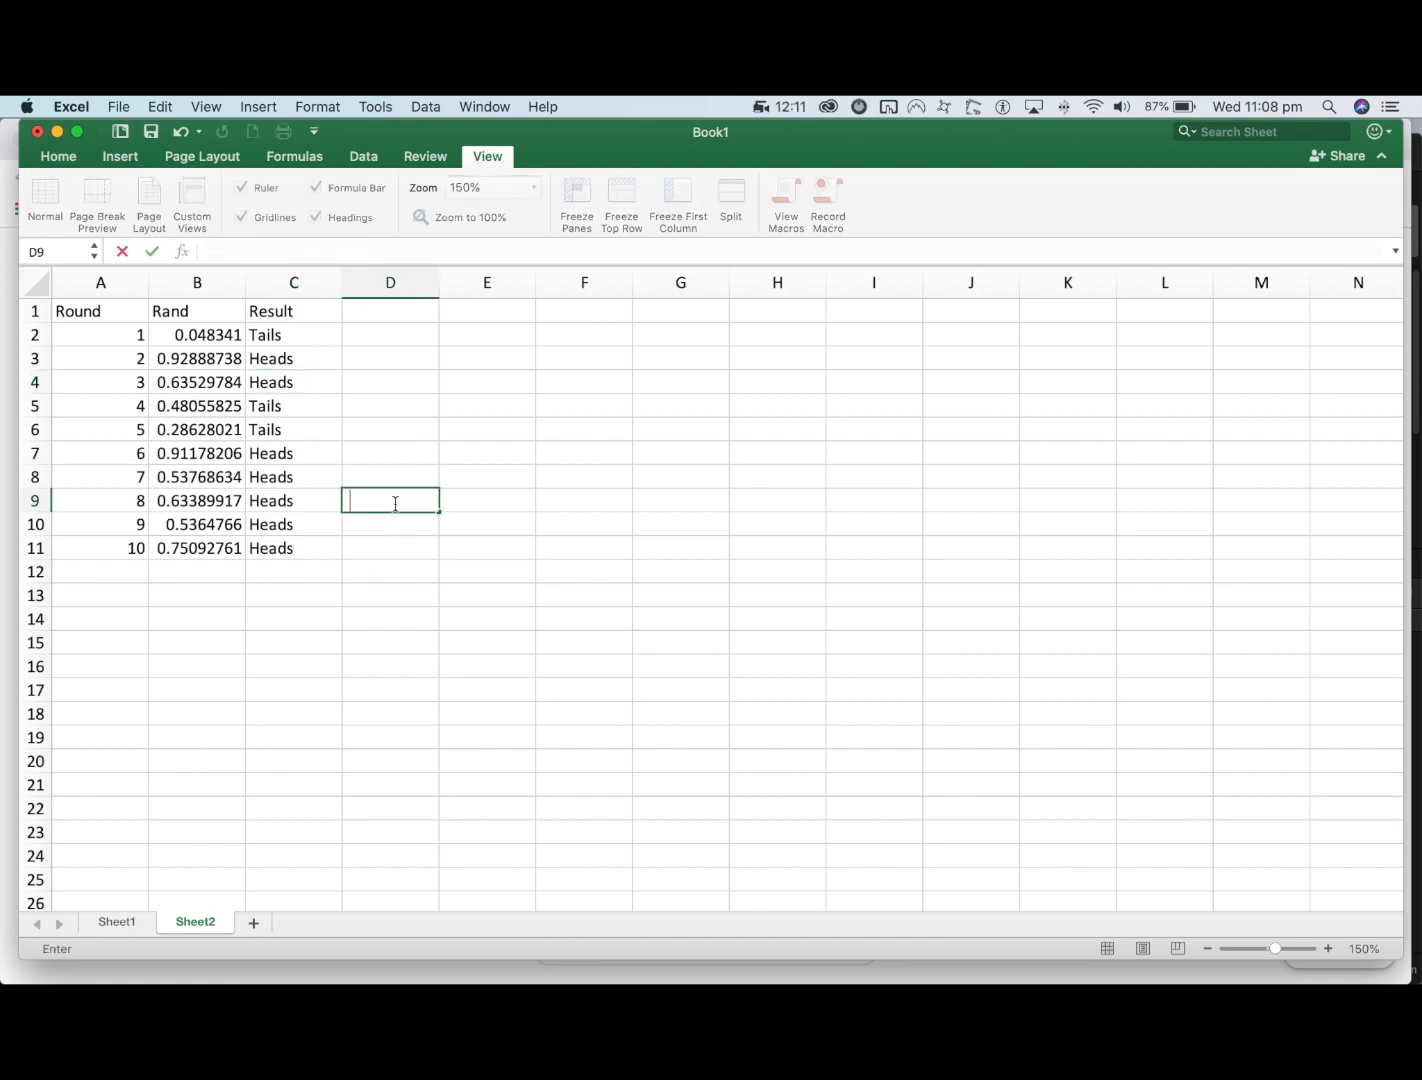
{"action": "key", "text": "Return"}
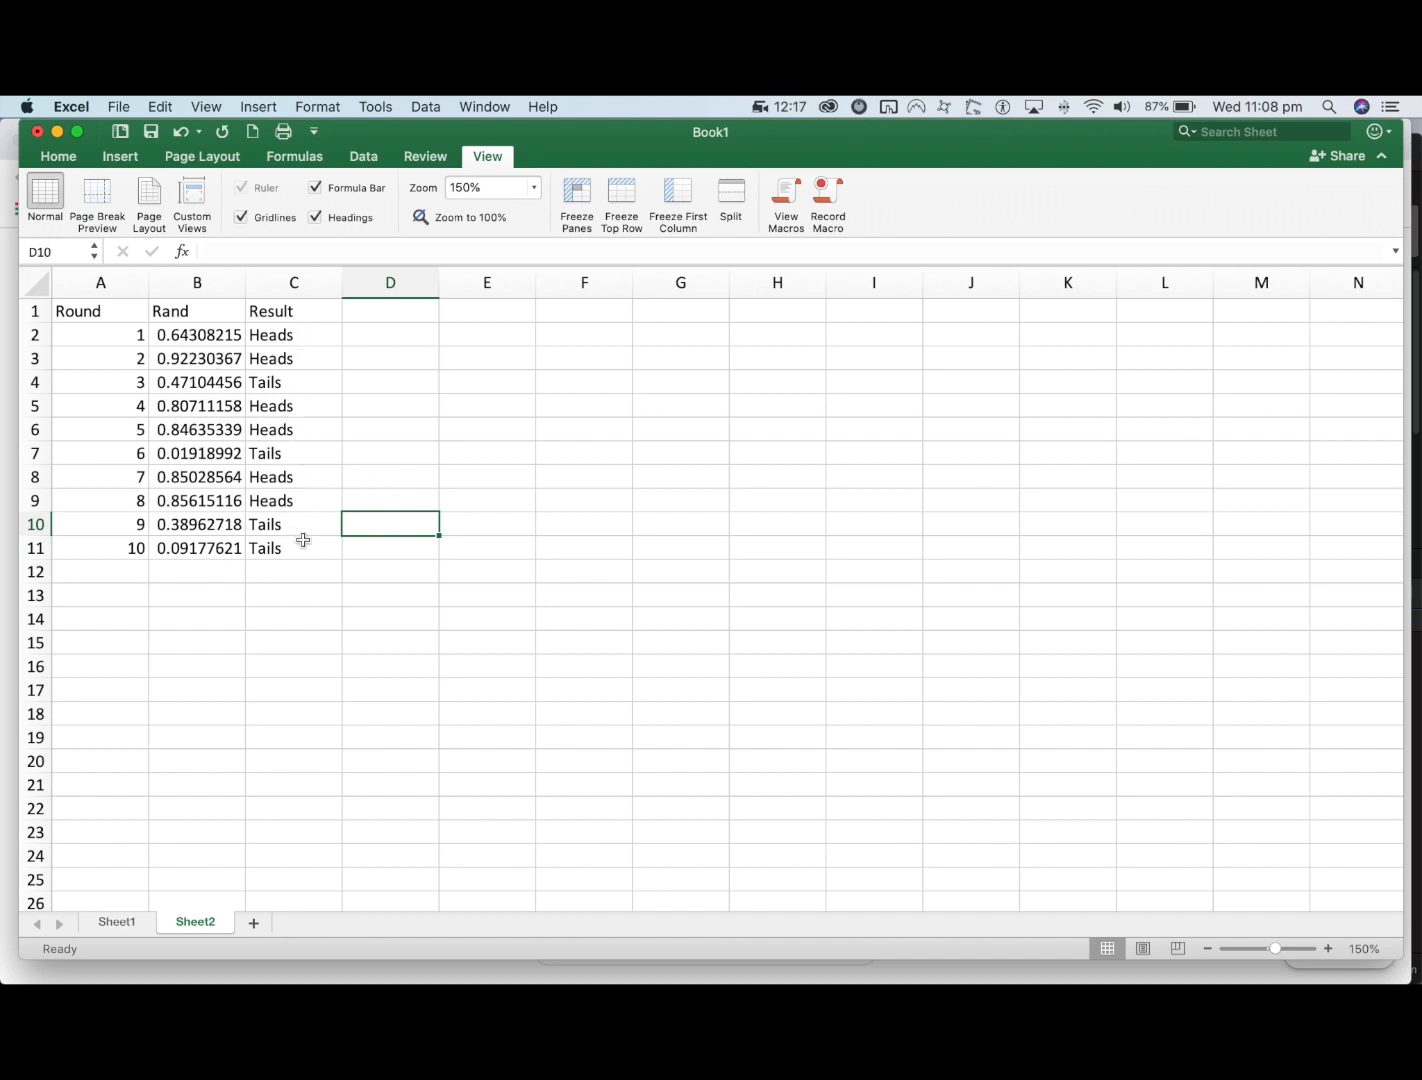
{"action": "left_click", "coordinate": [372, 529]}
{"action": "key", "text": "Return"}
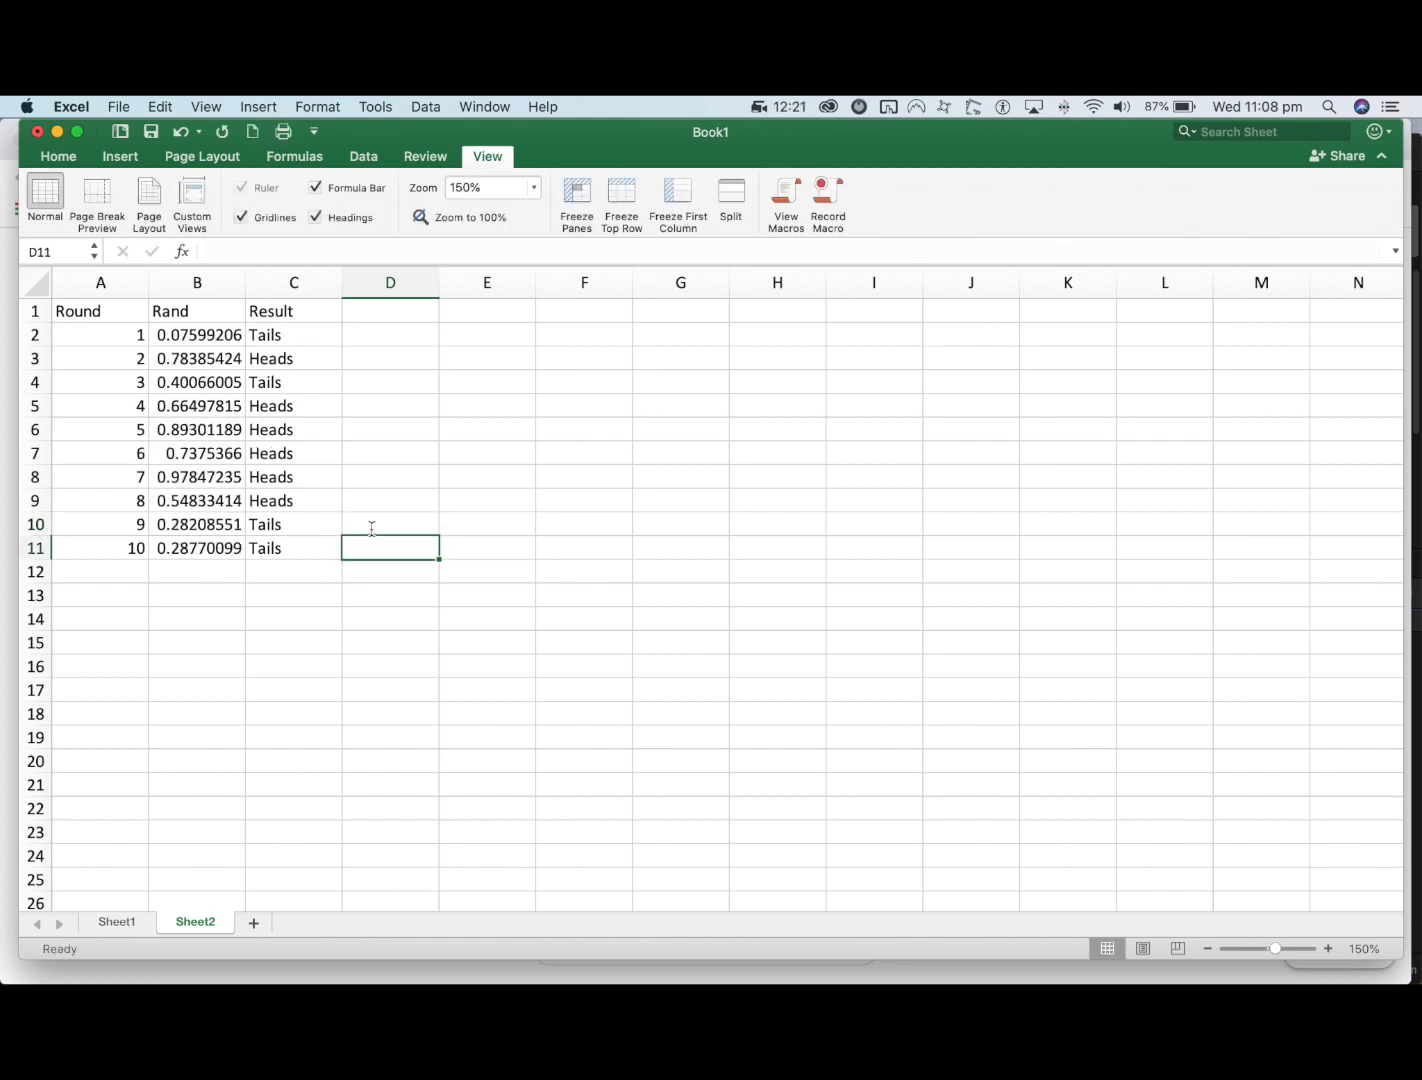
{"action": "key", "text": "Return"}
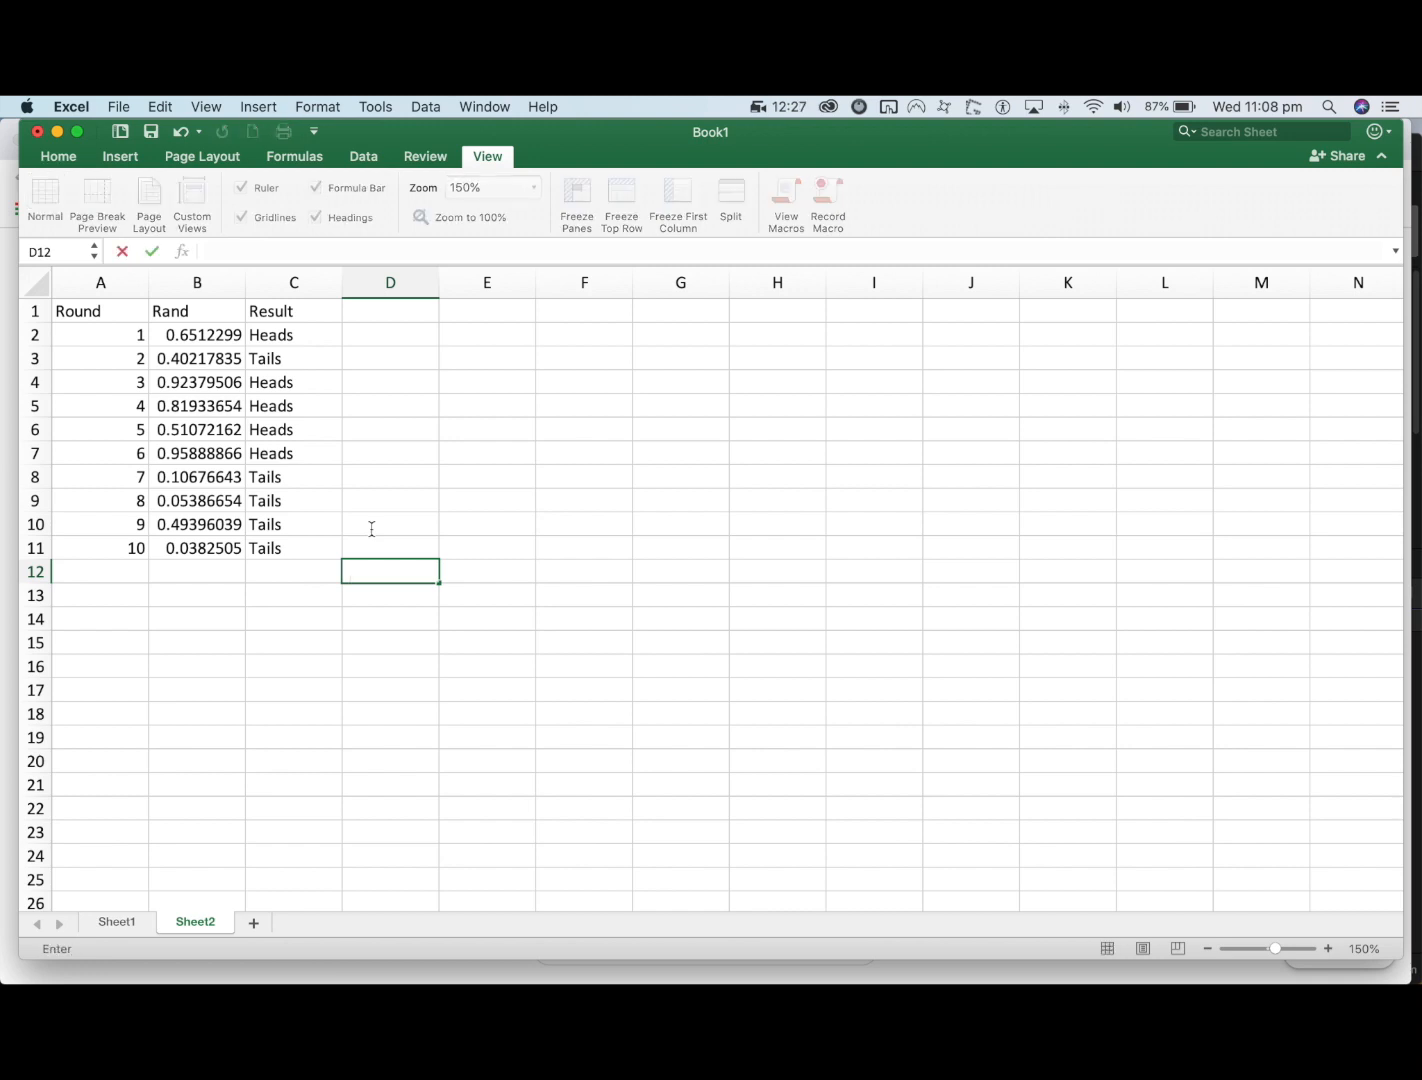
{"action": "key", "text": "Return"}
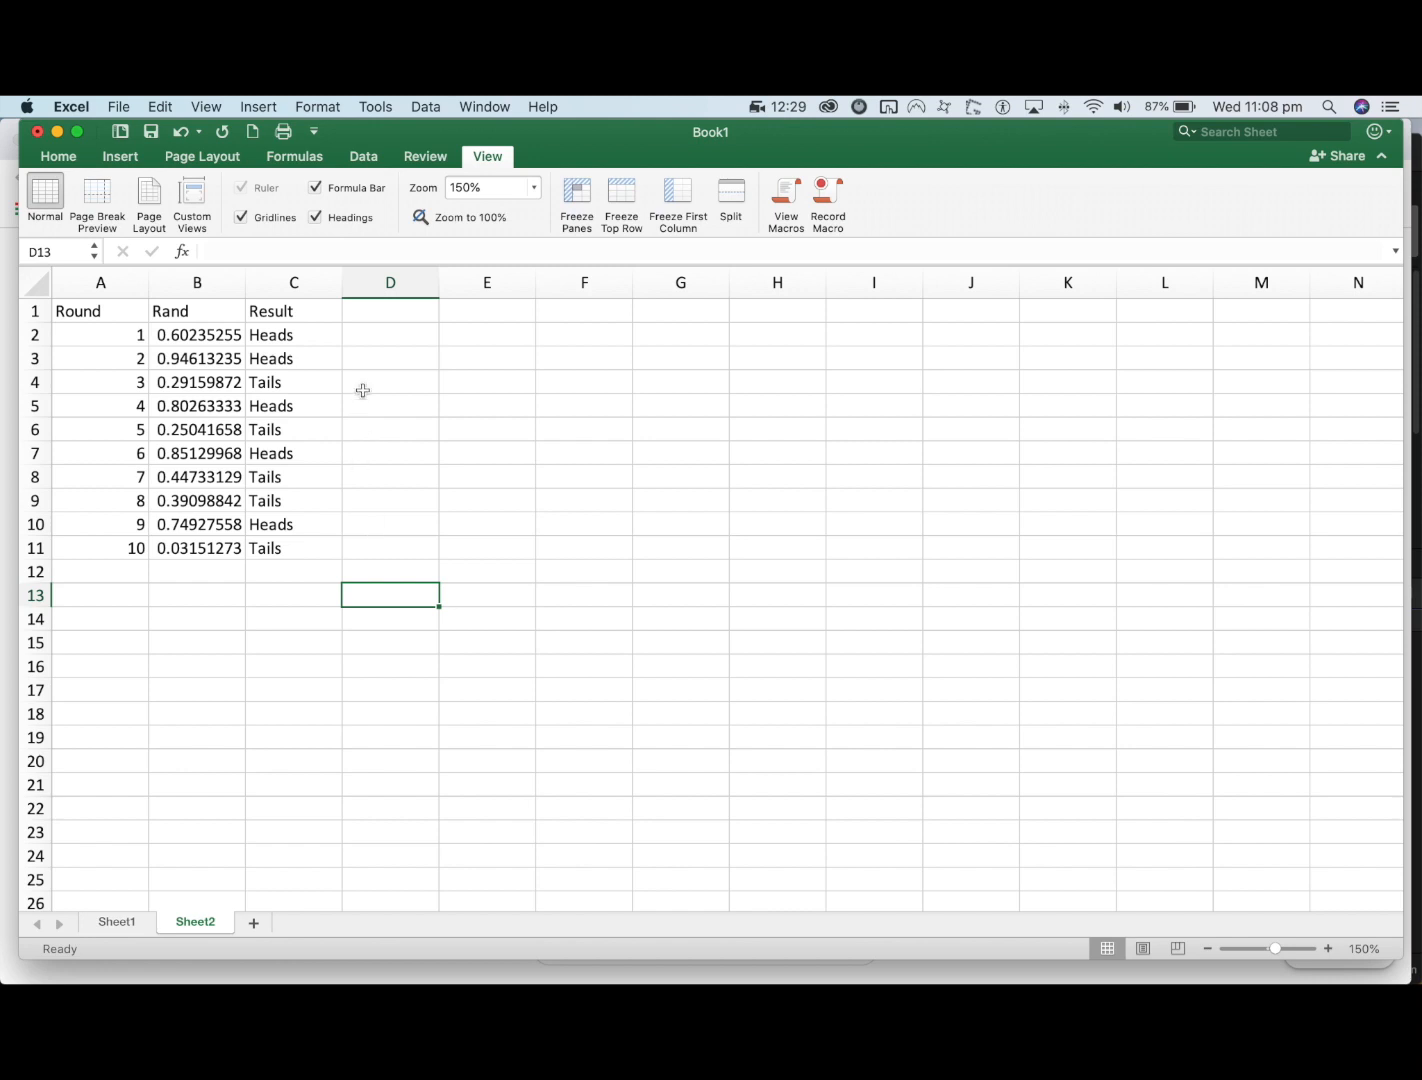
{"action": "left_click", "coordinate": [192, 335]}
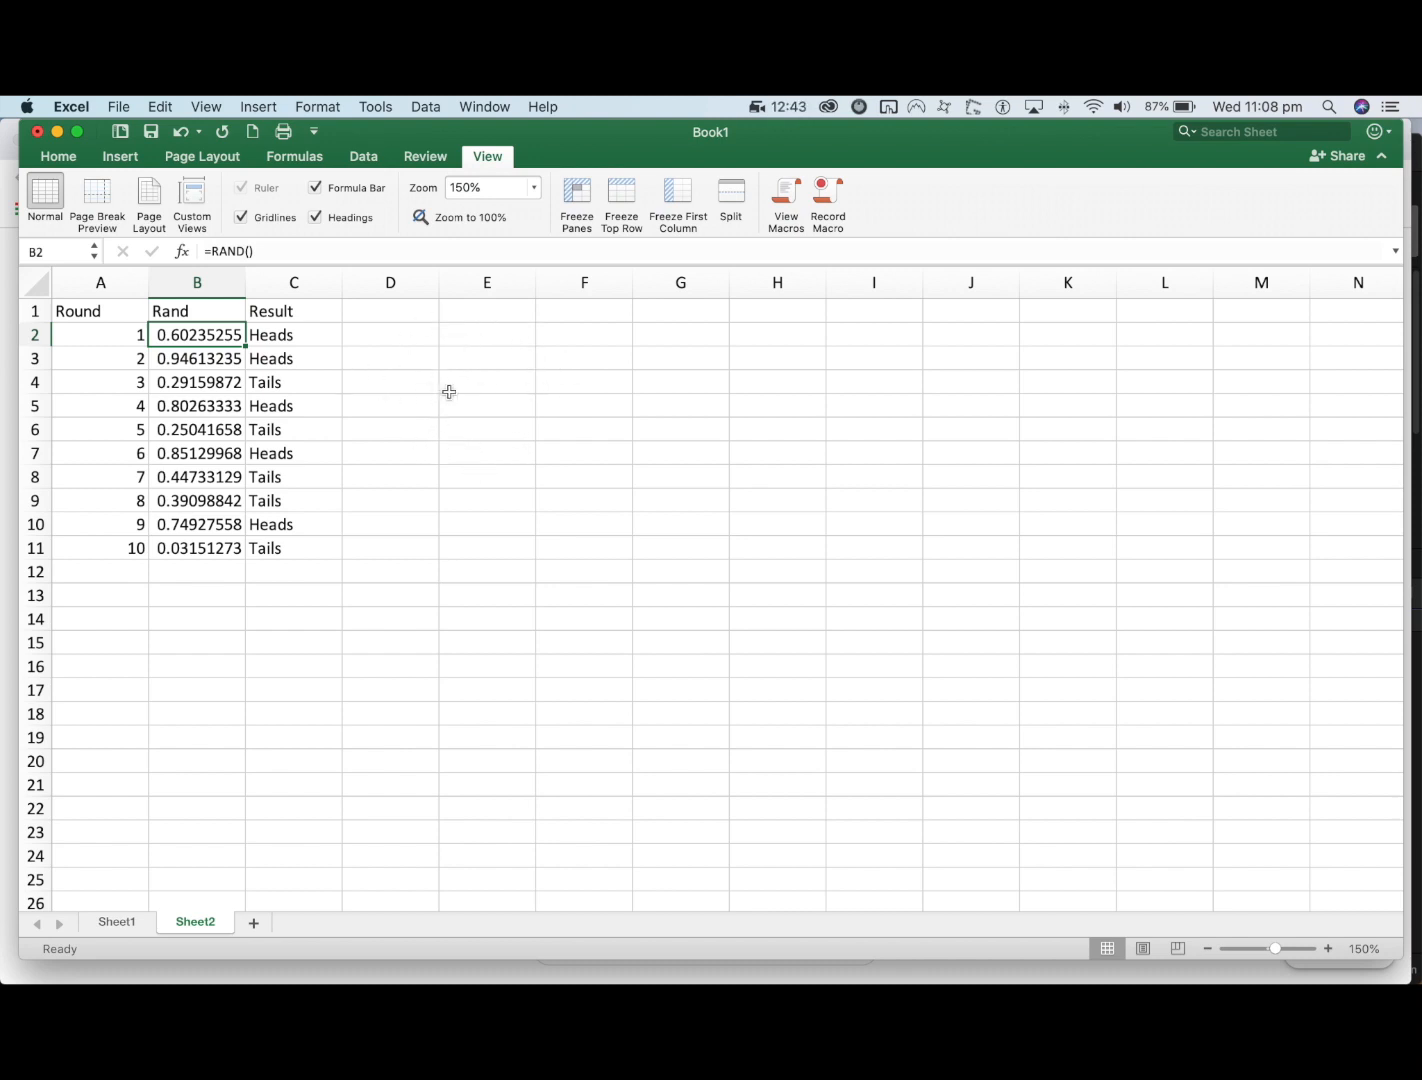
- Enter the summary labels Total Count in E3, Total Heads in E5 and Total Tails in E6
{"action": "left_click", "coordinate": [476, 361]}
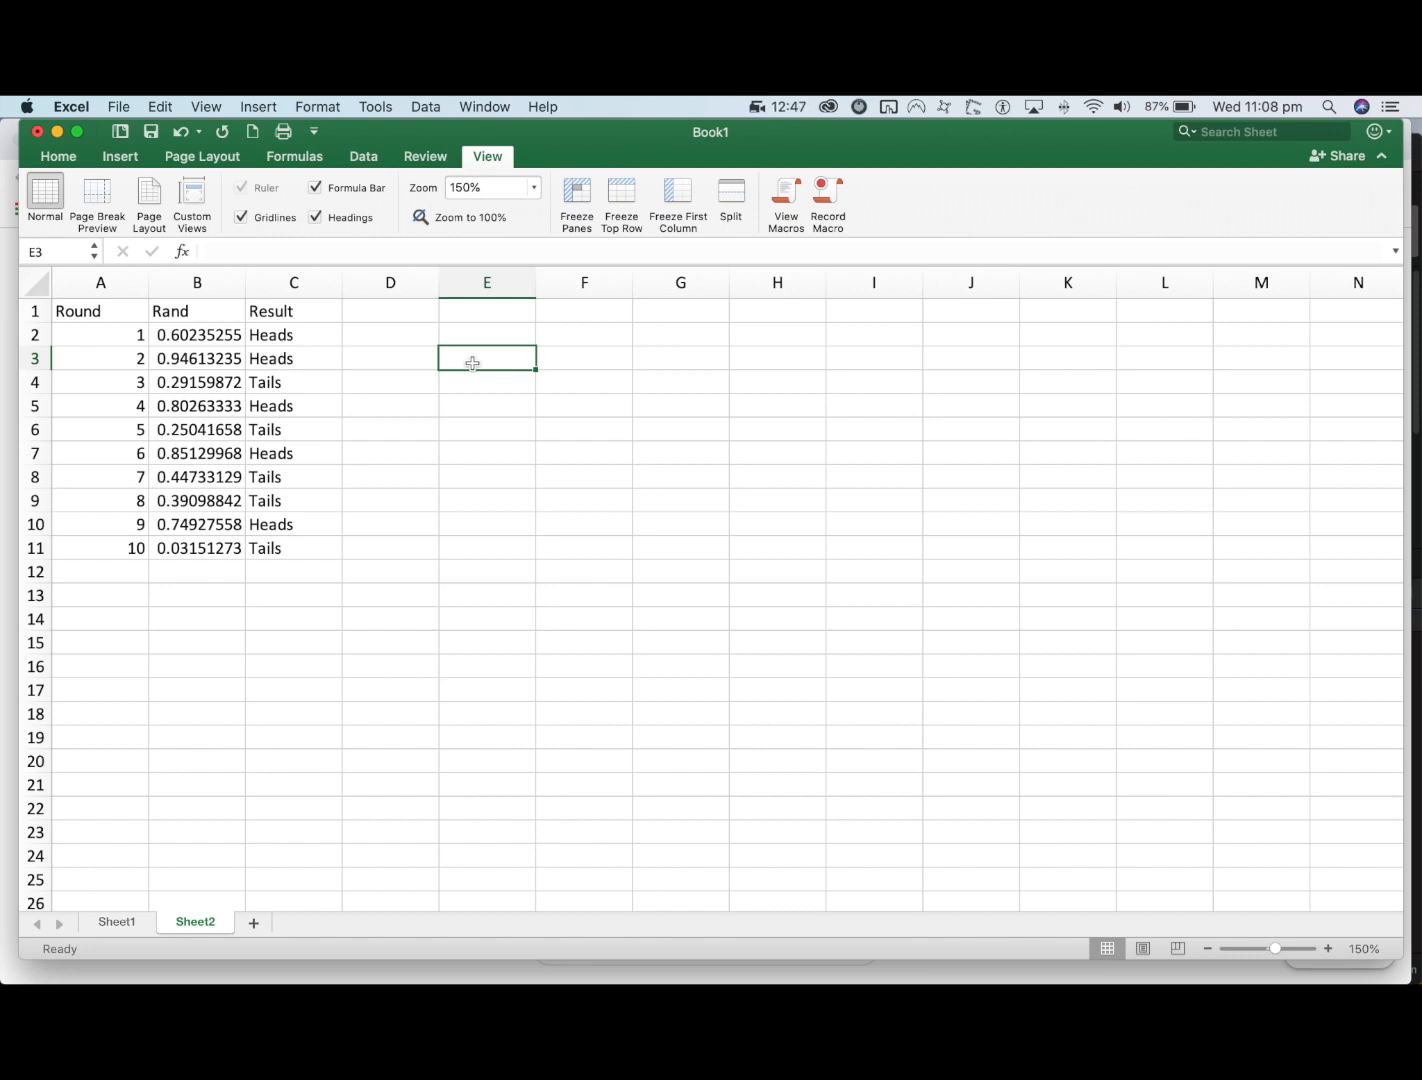
{"action": "type", "text": "Total Count"}
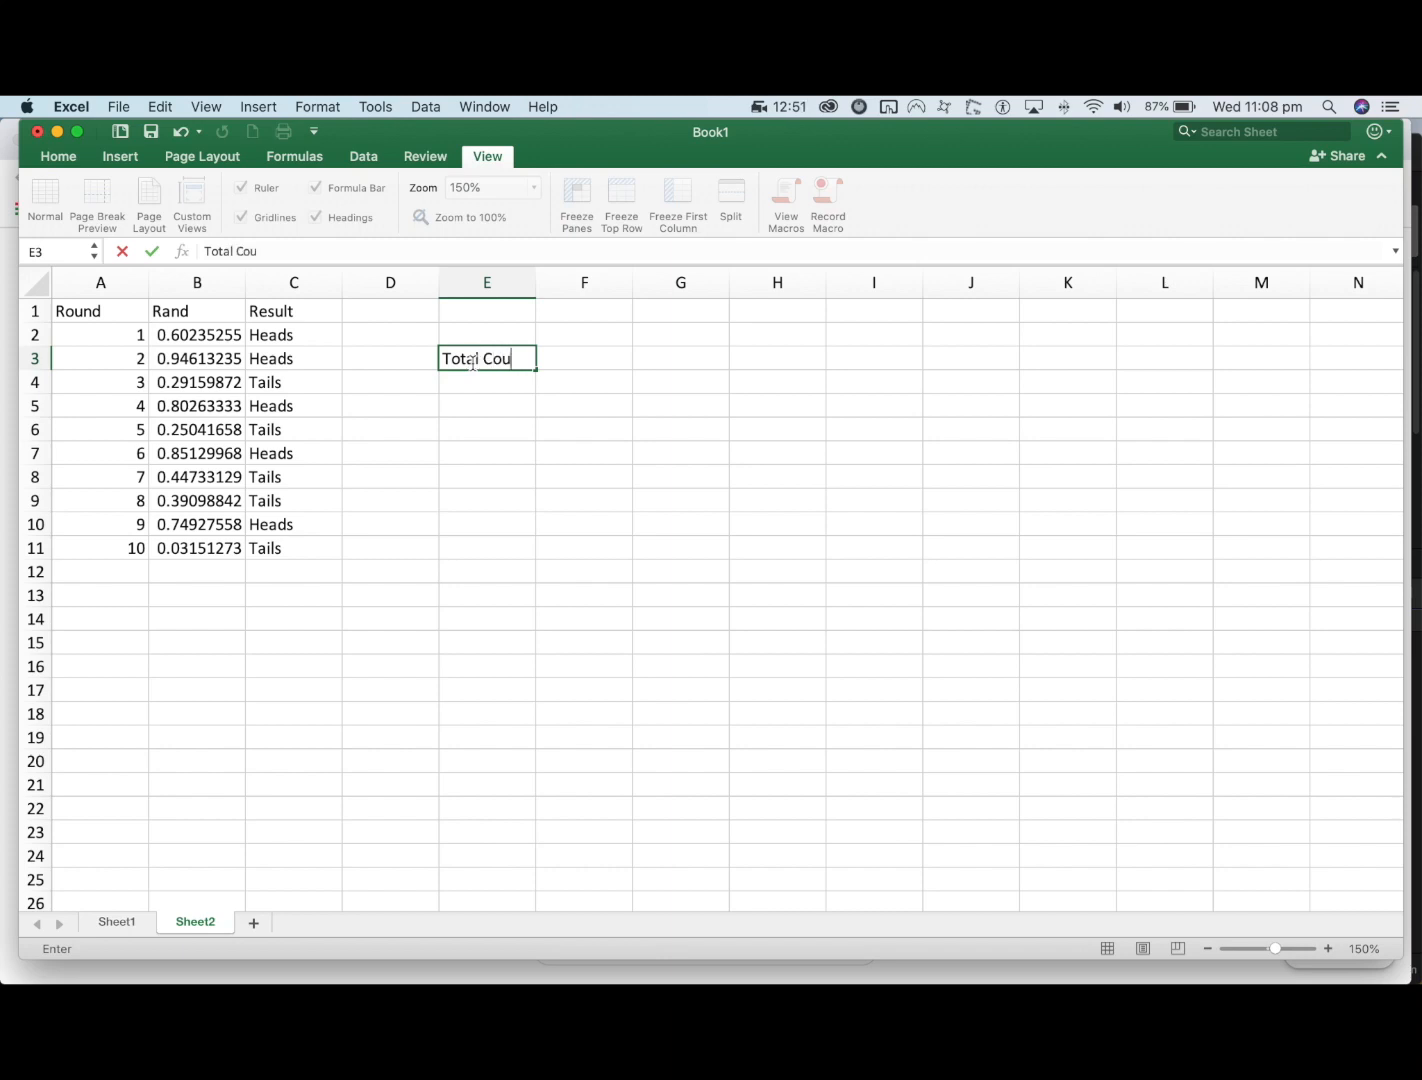
{"action": "key", "text": "Return"}
{"action": "key", "text": "Return"}
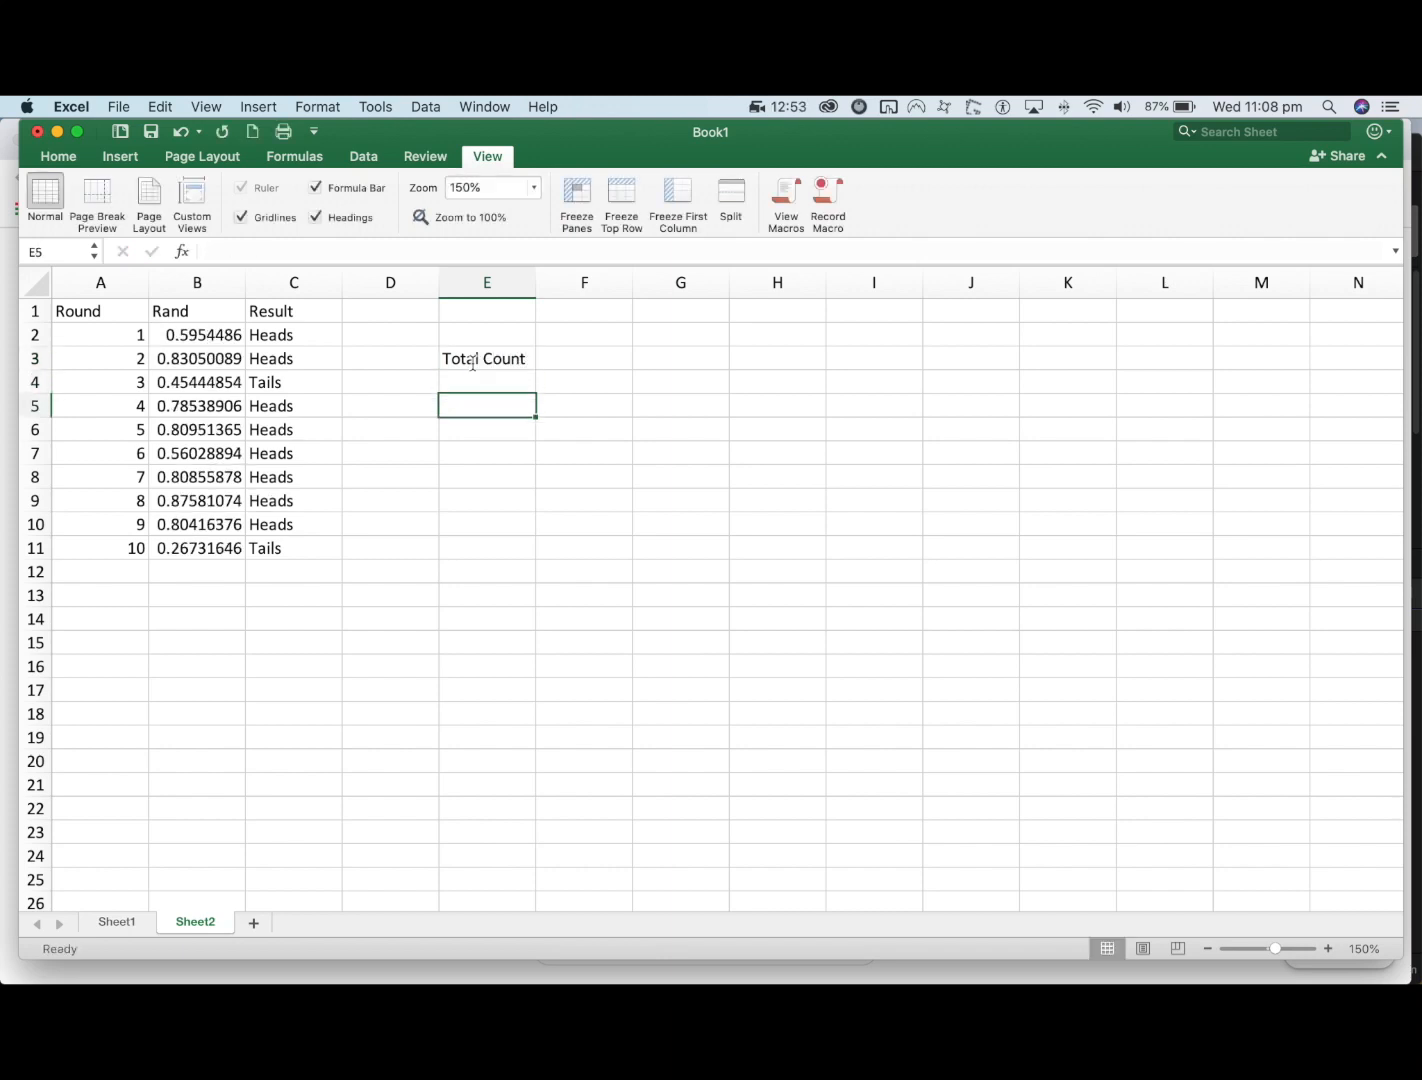
{"action": "type", "text": "Total Heads"}
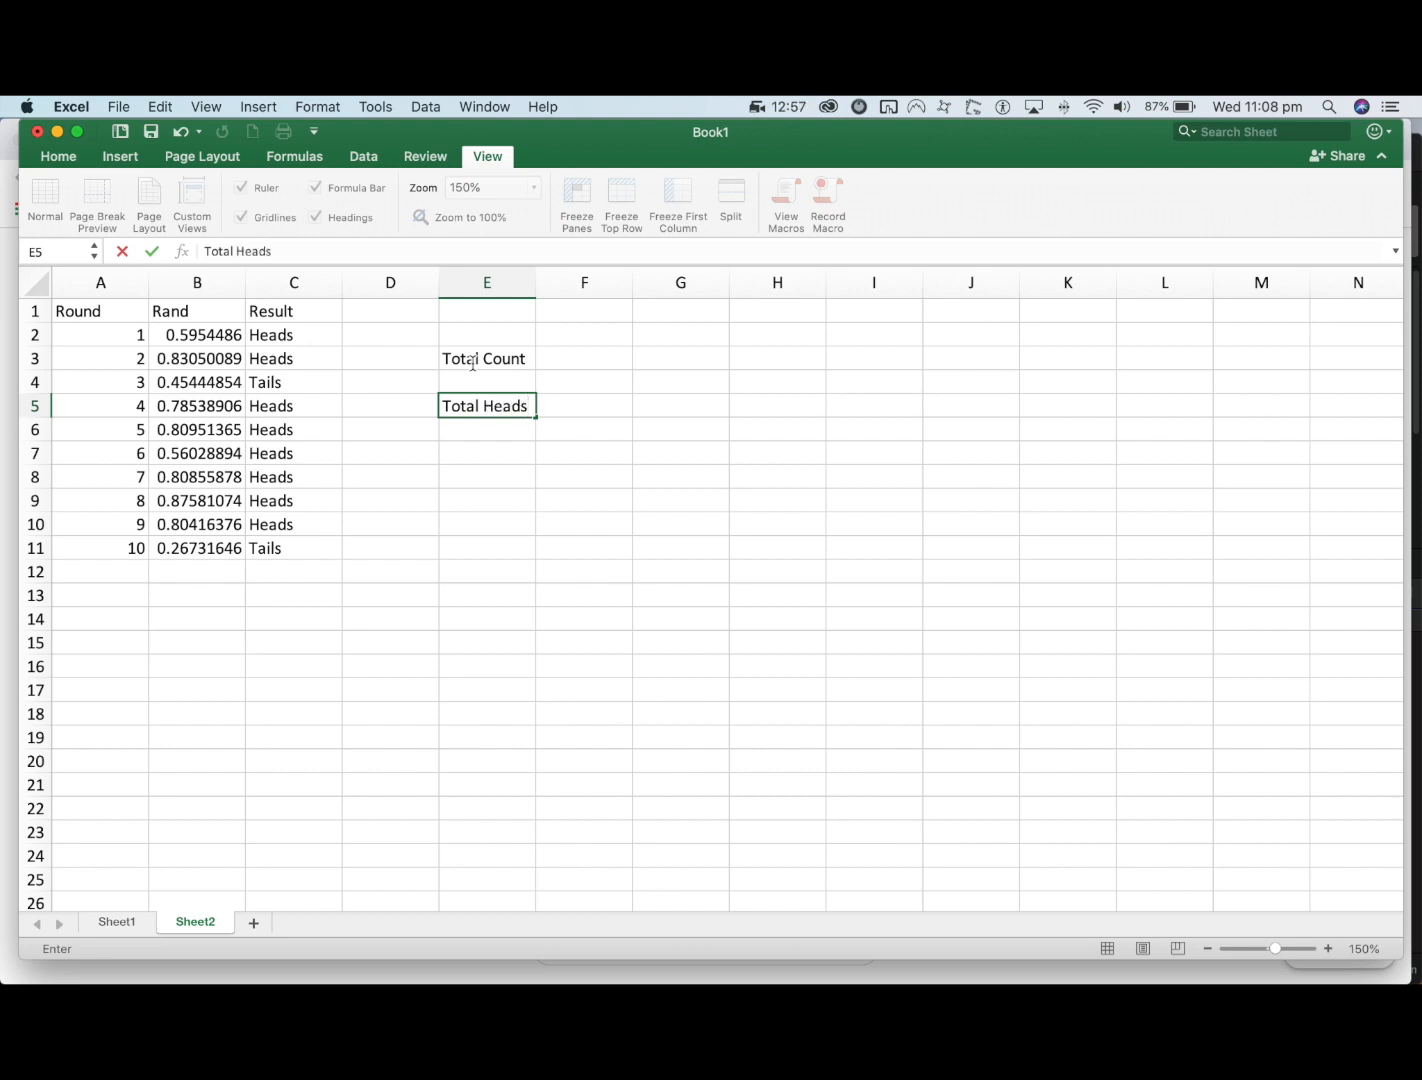
{"action": "key", "text": "Return"}
{"action": "type", "text": "Total"}
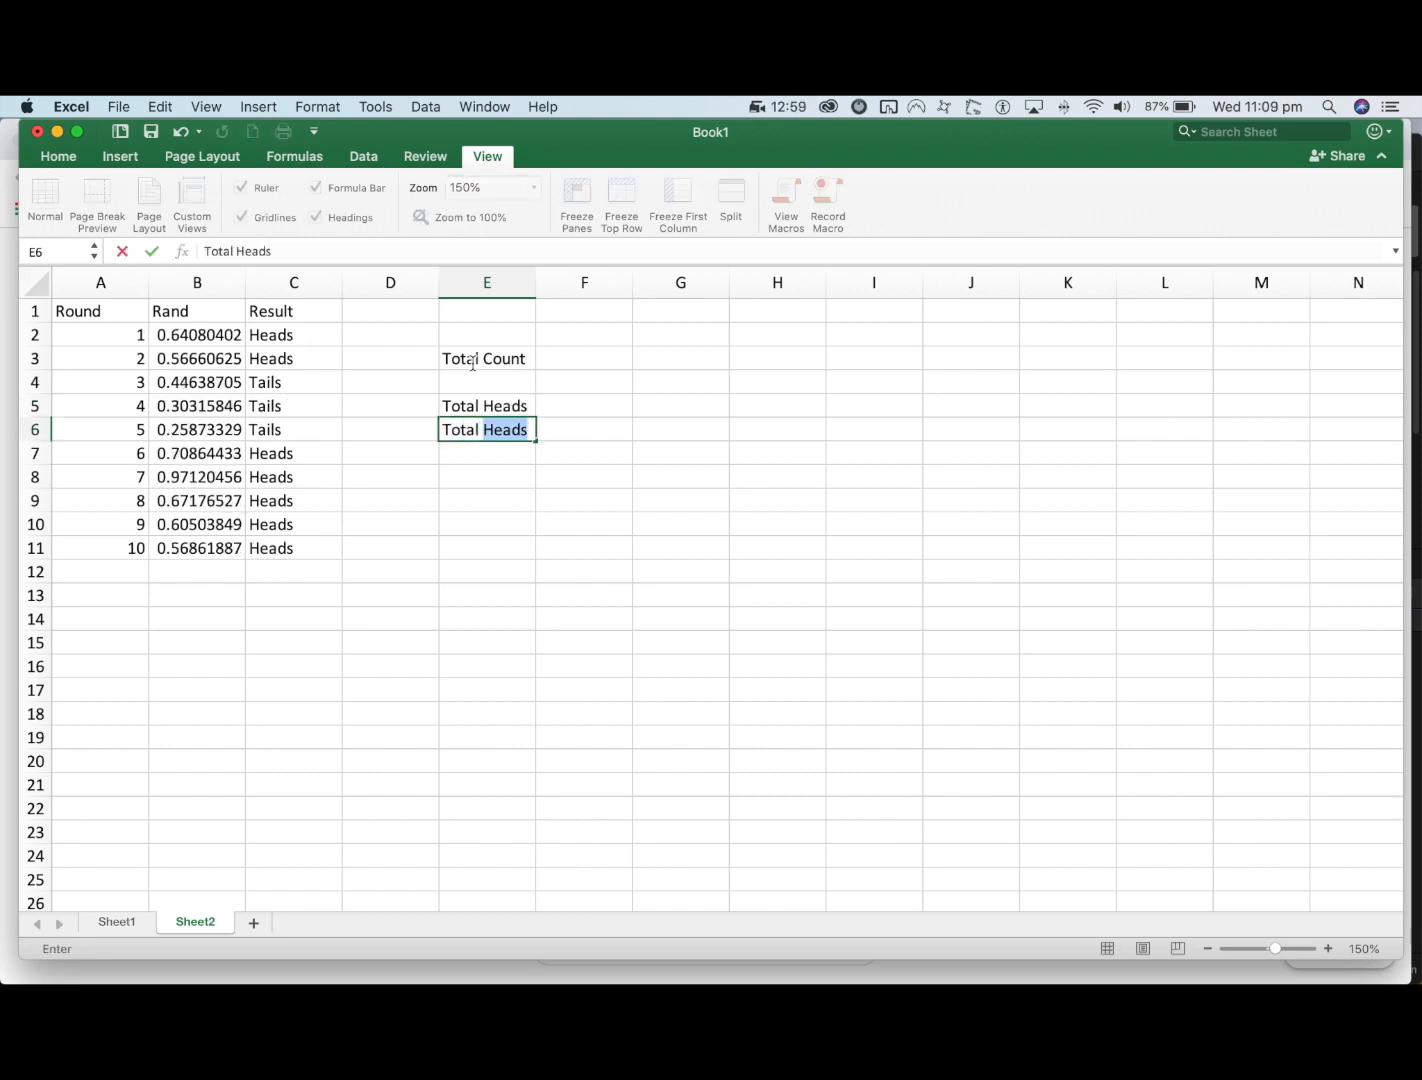
{"action": "type", "text": " Talils"}
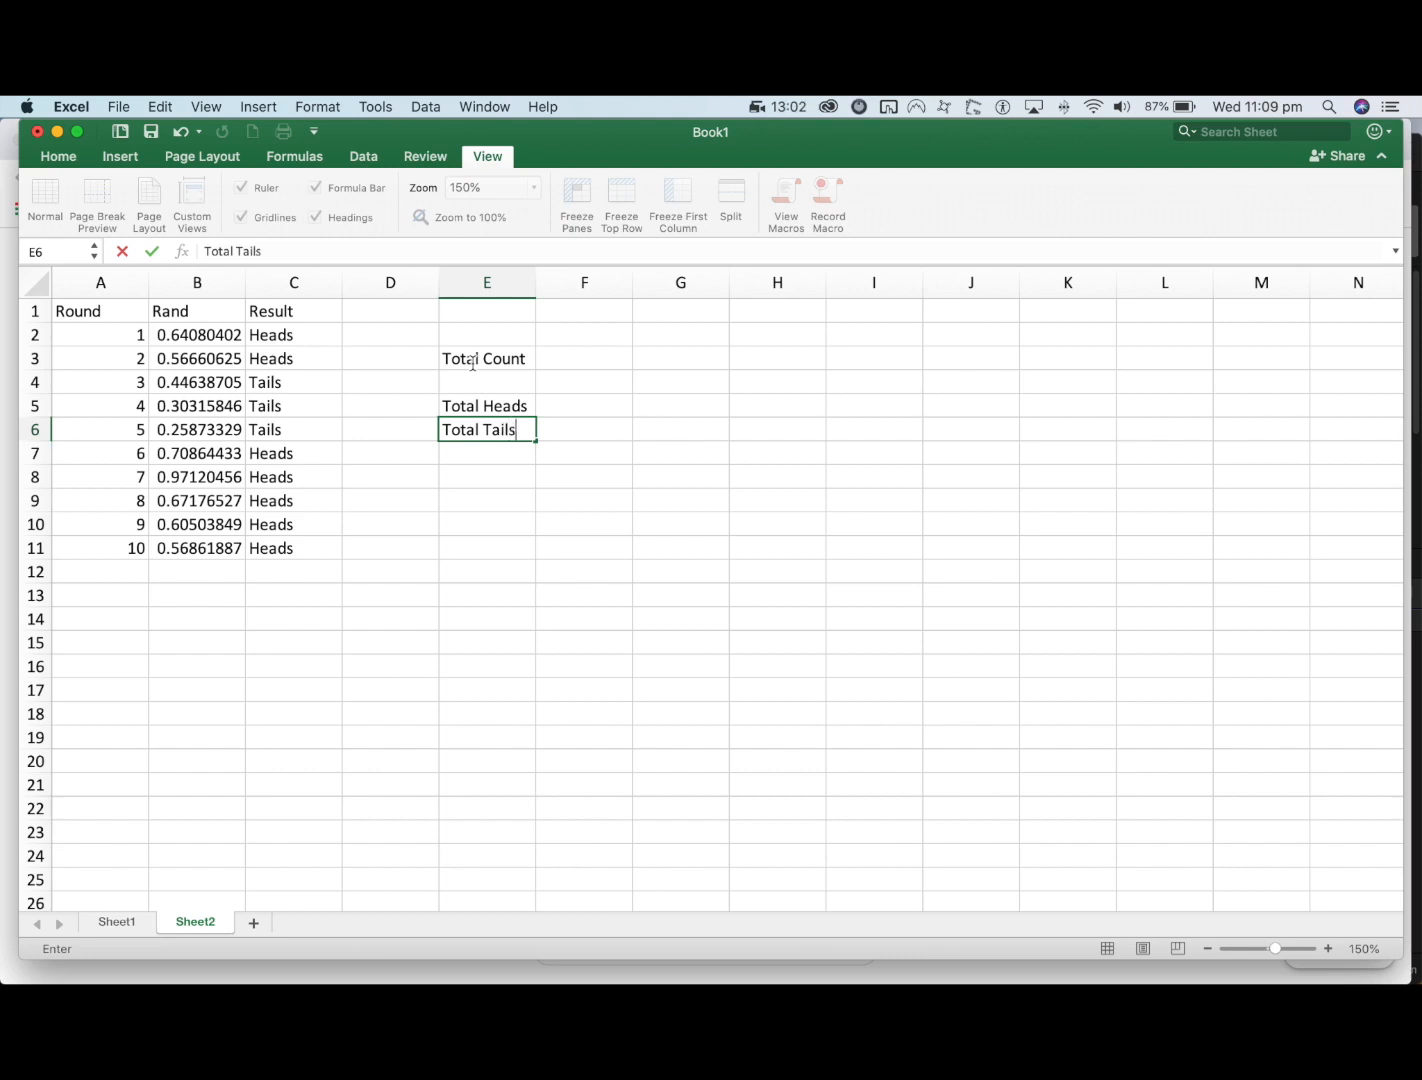
{"action": "key", "text": "Return"}
{"action": "key", "text": "Return"}
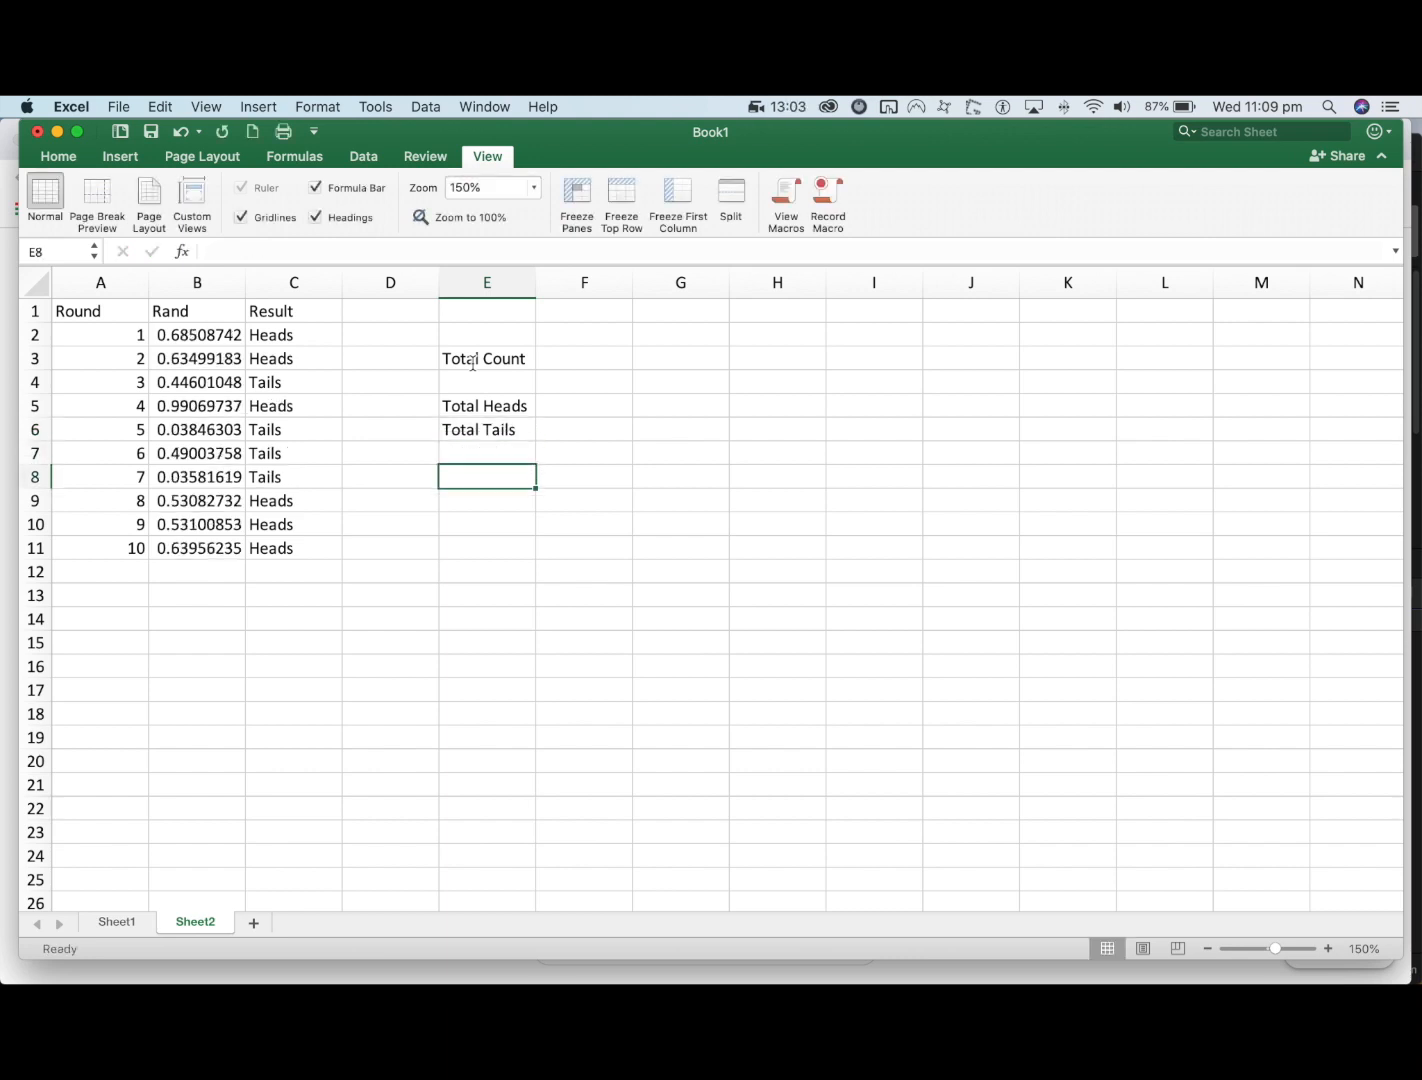
- Enter the percentage labels % heads in E8 and % Tails in E9
{"action": "type", "text": "% heads"}
{"action": "key", "text": "Return"}
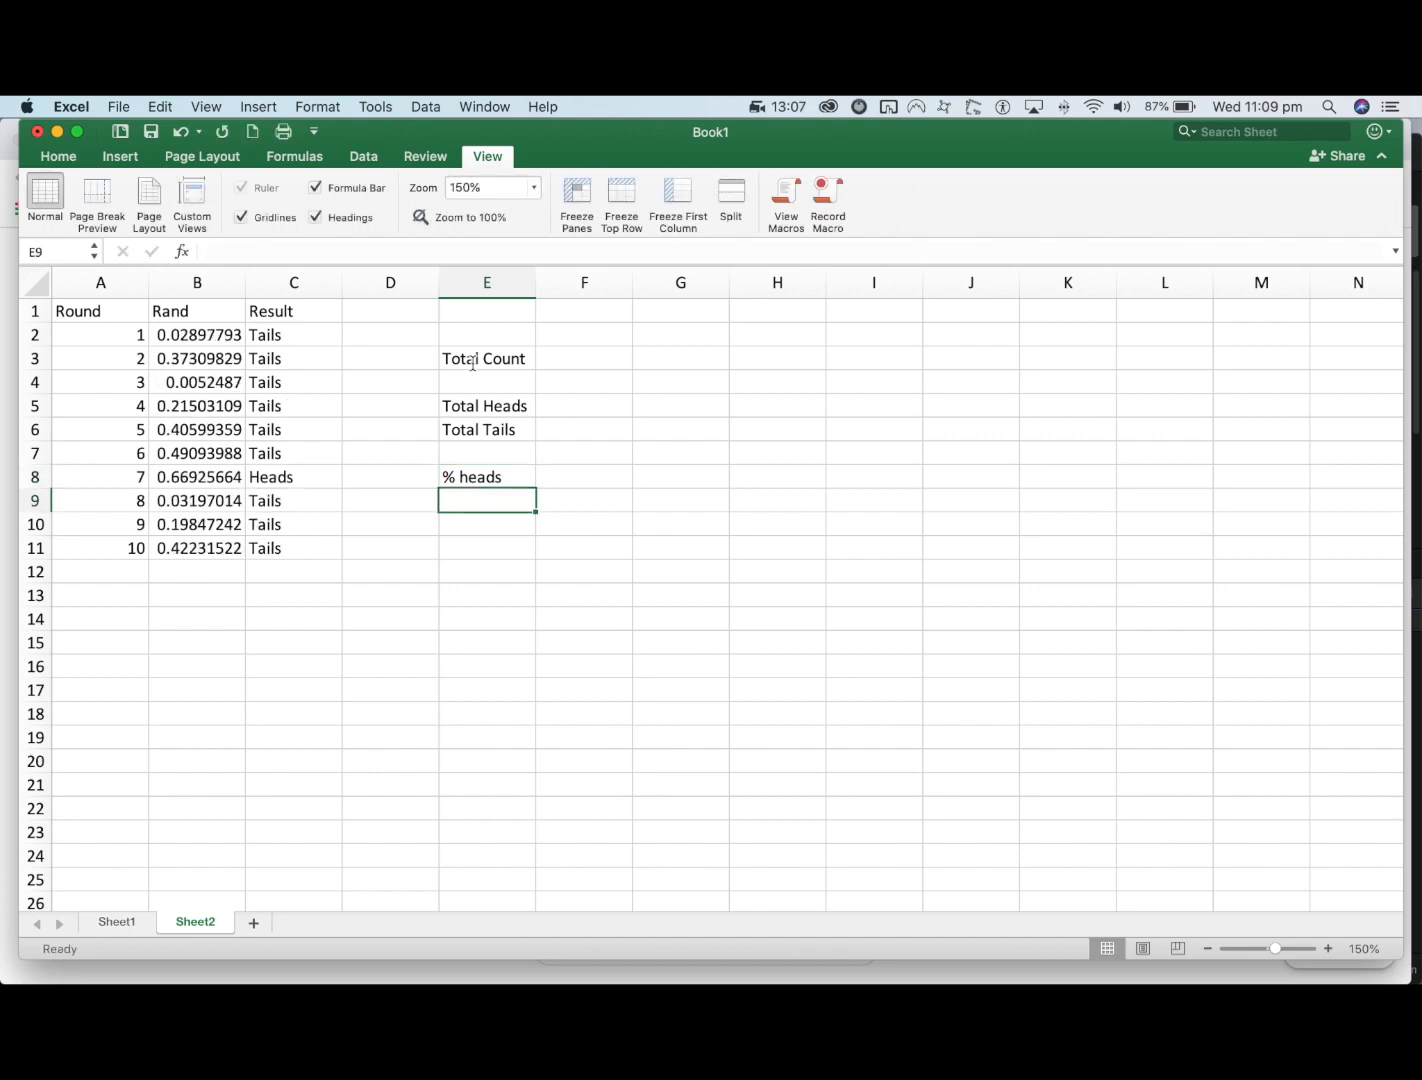
{"action": "type", "text": "% T"}
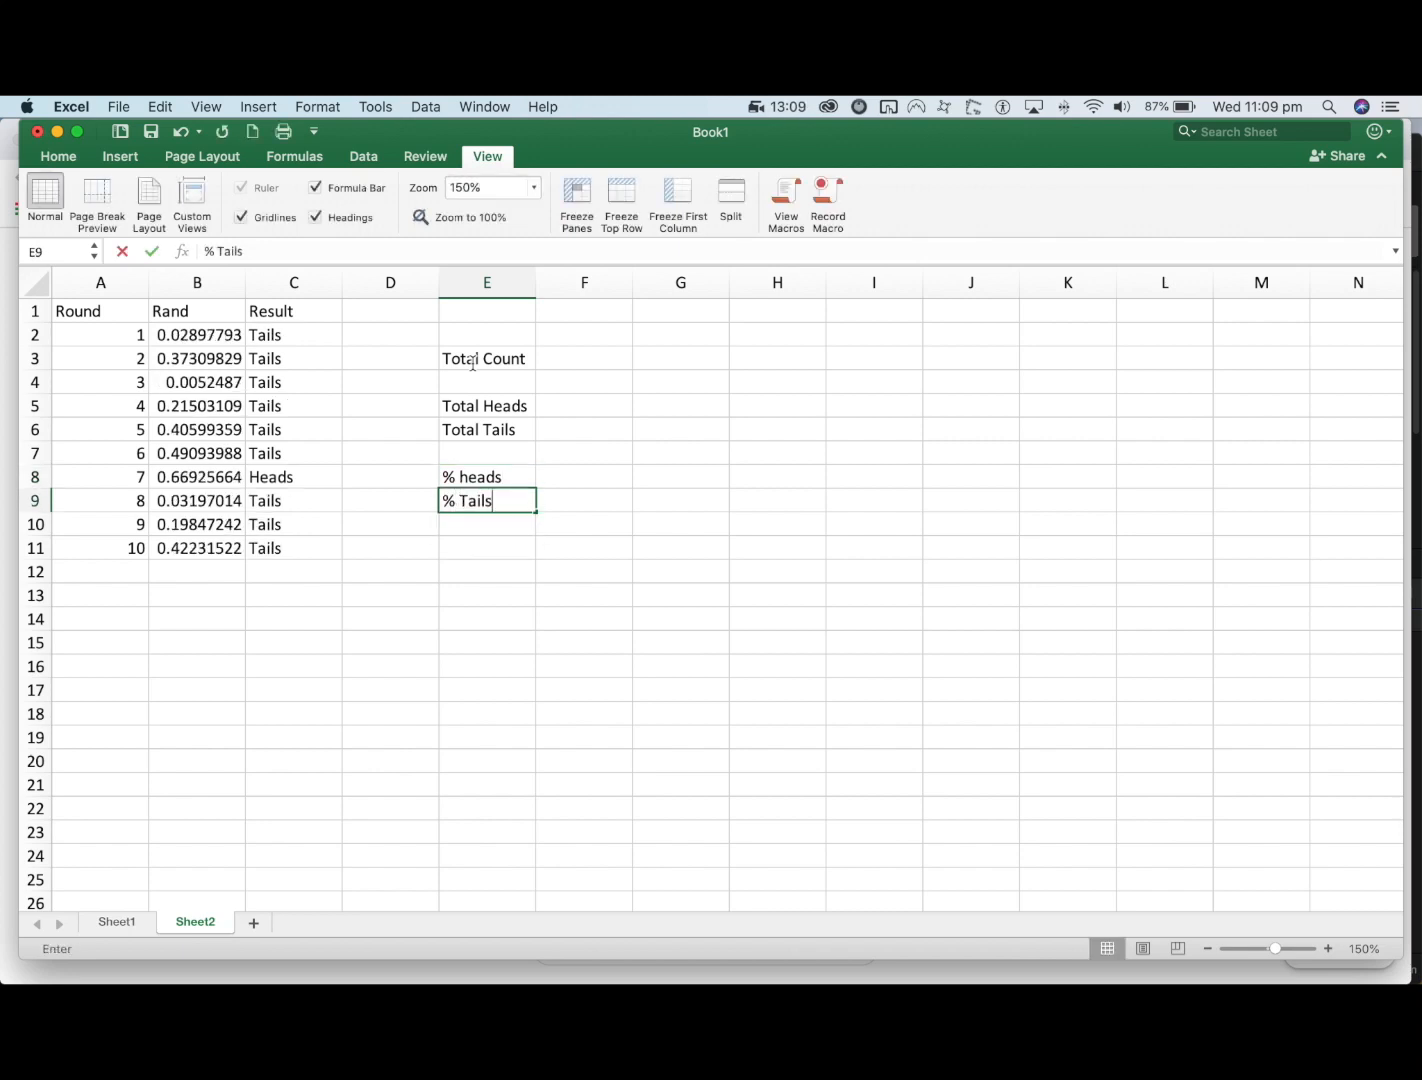
{"action": "type", "text": "ails"}
{"action": "key", "text": "Return"}
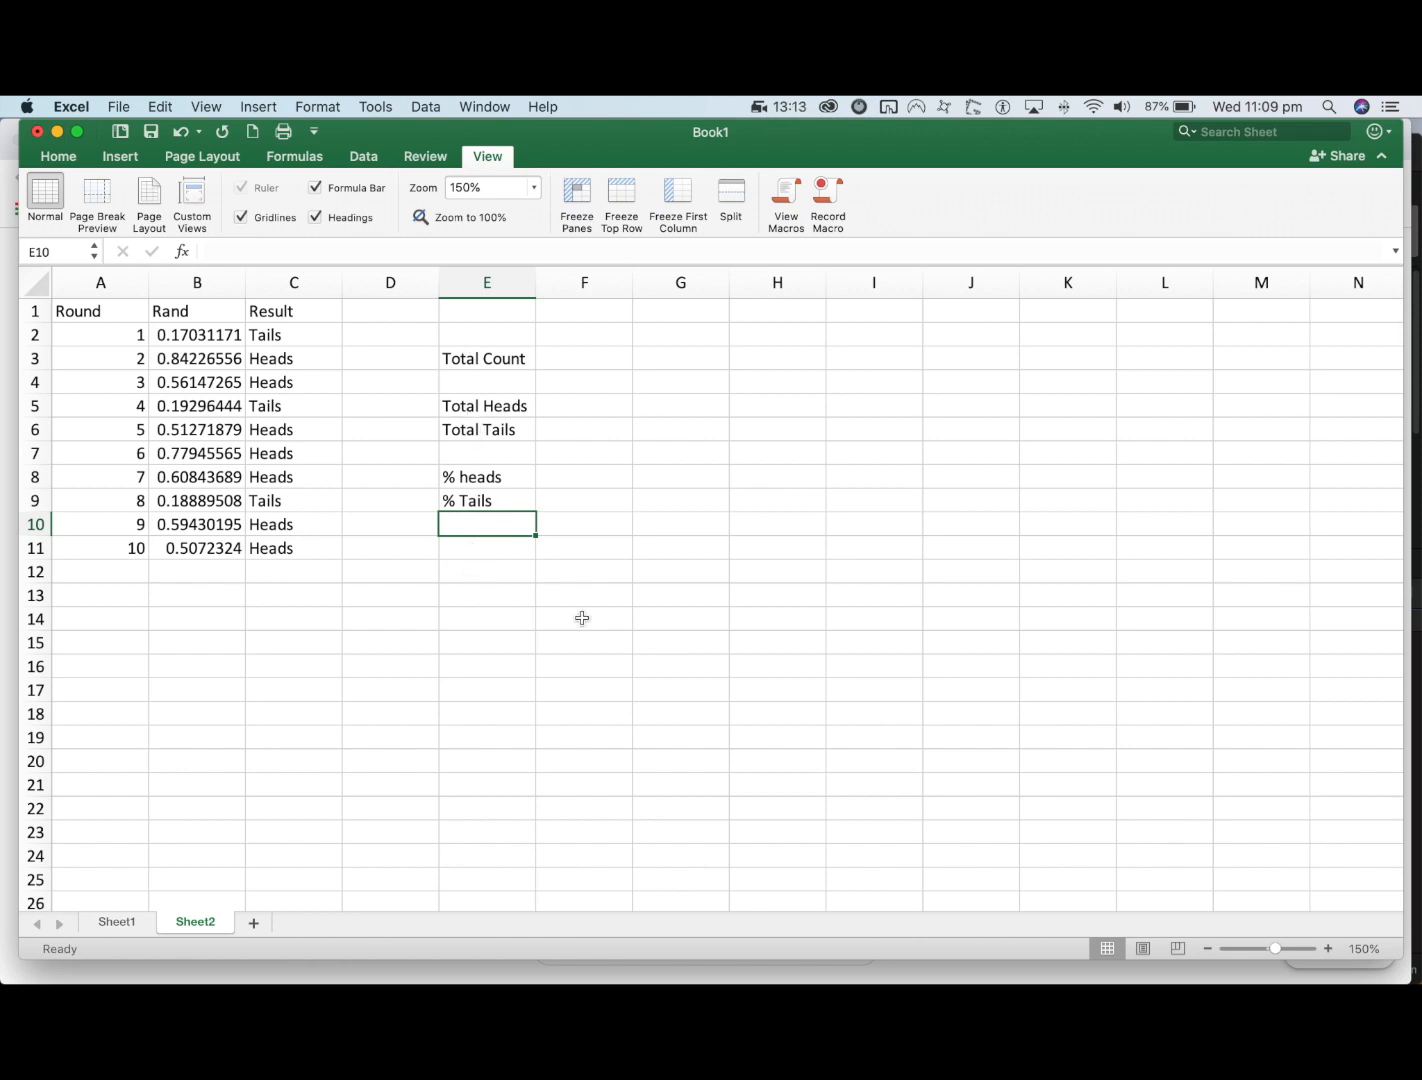
- Enter the formula =count(A2:A11) in F3 to calculate the total number of rounds
{"action": "left_click", "coordinate": [573, 359]}
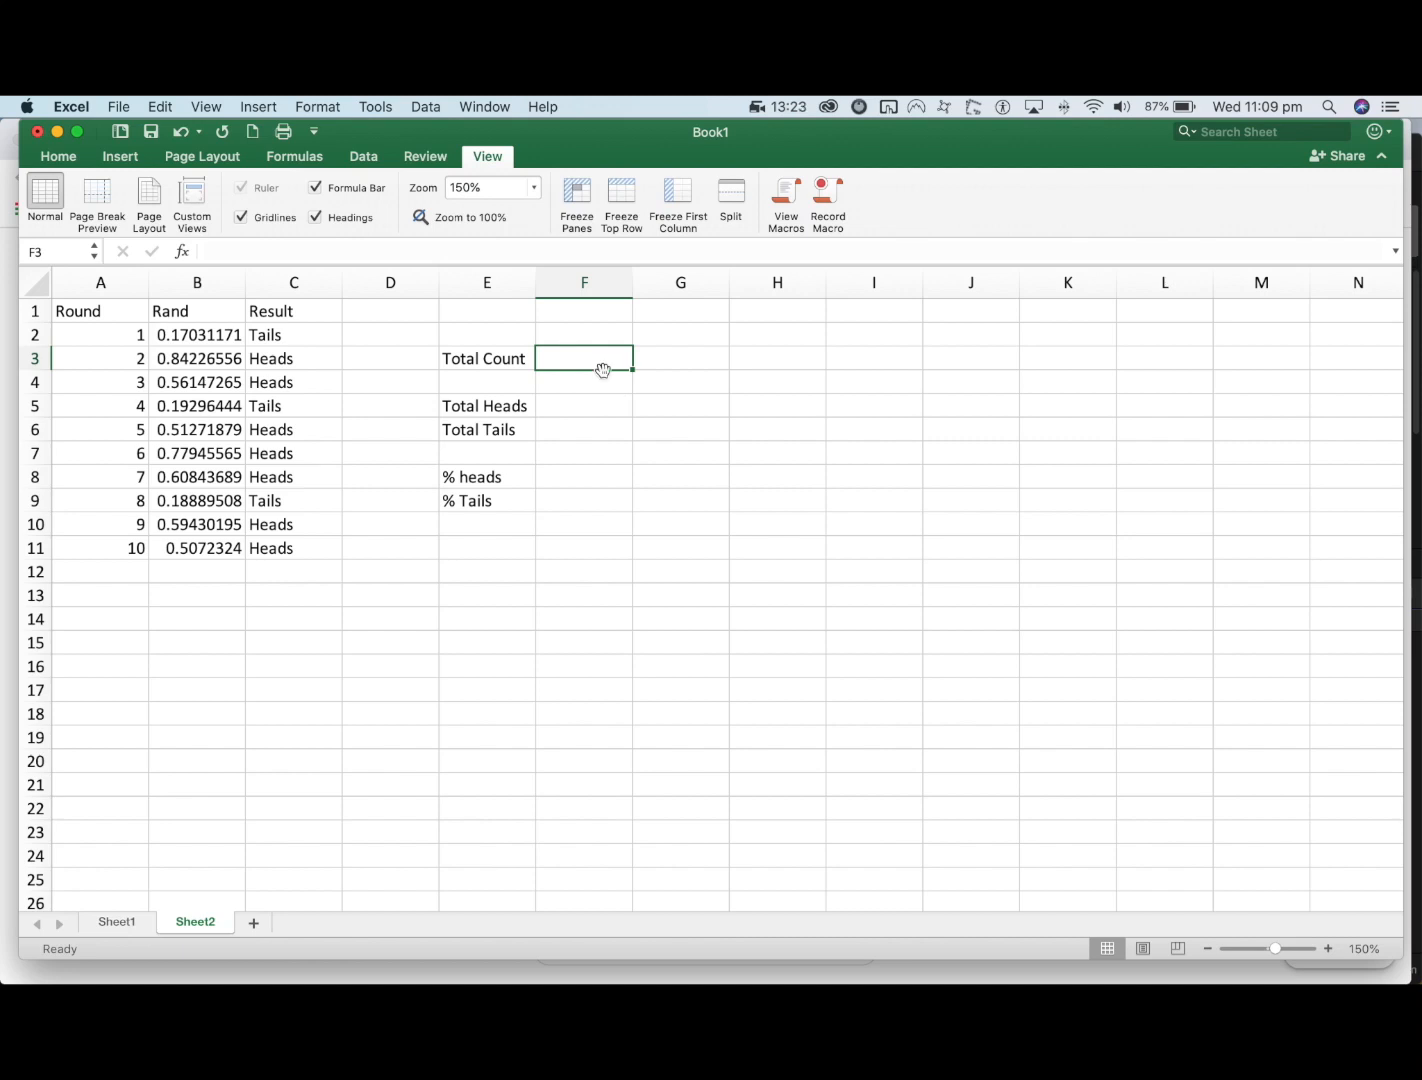
{"action": "type", "text": "=coun"}
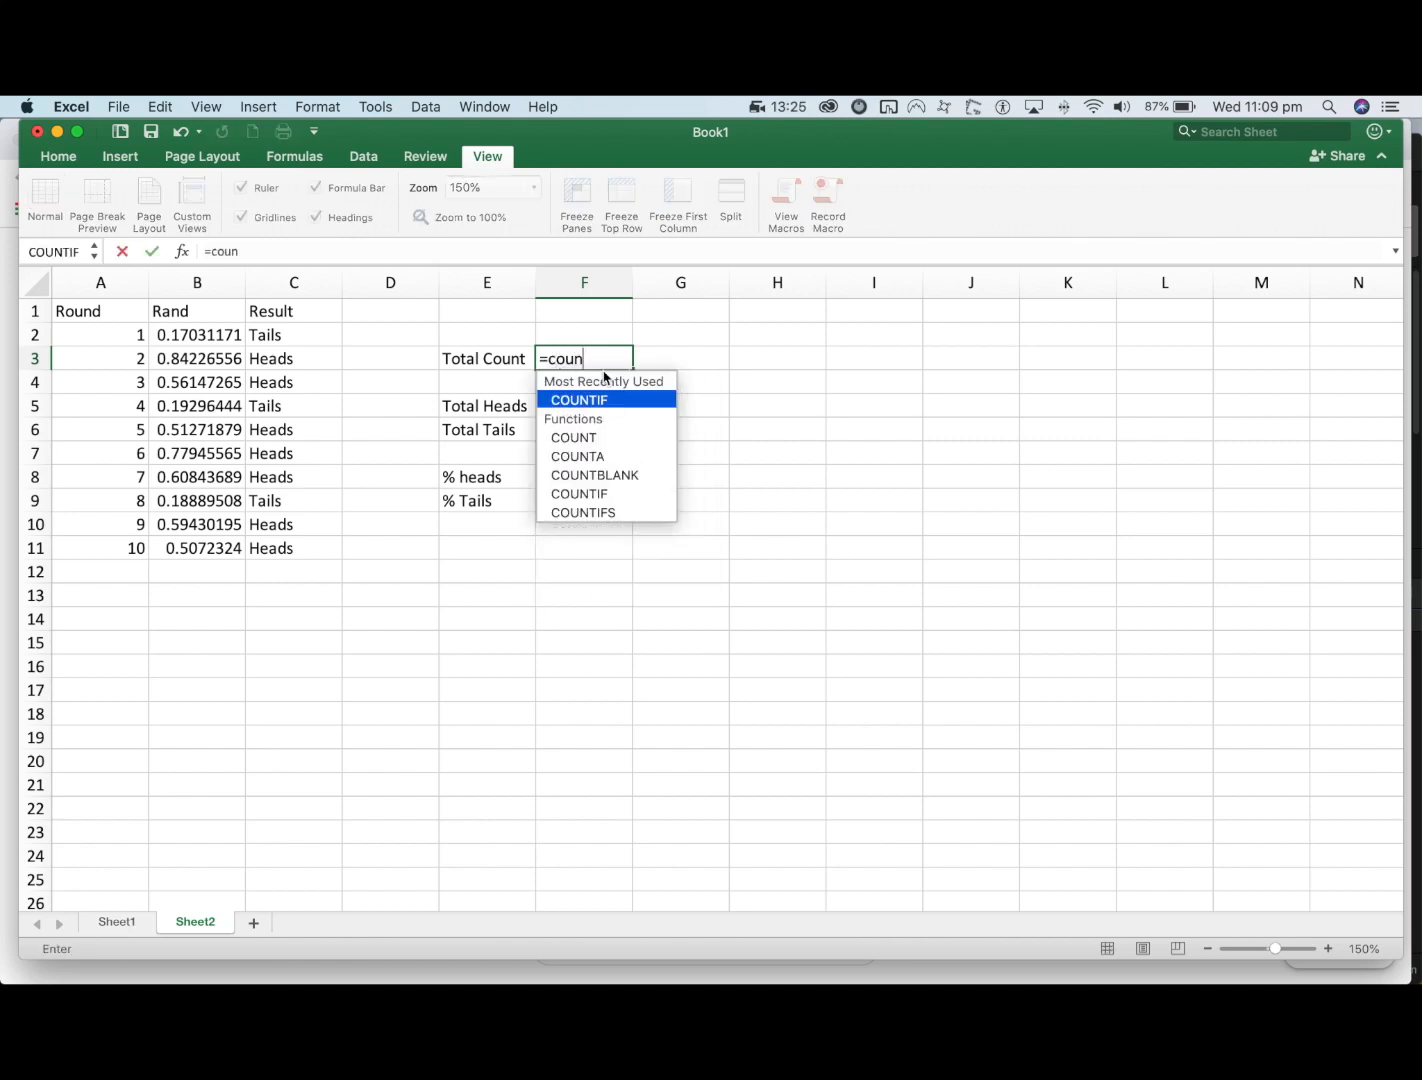
{"action": "type", "text": "t("}
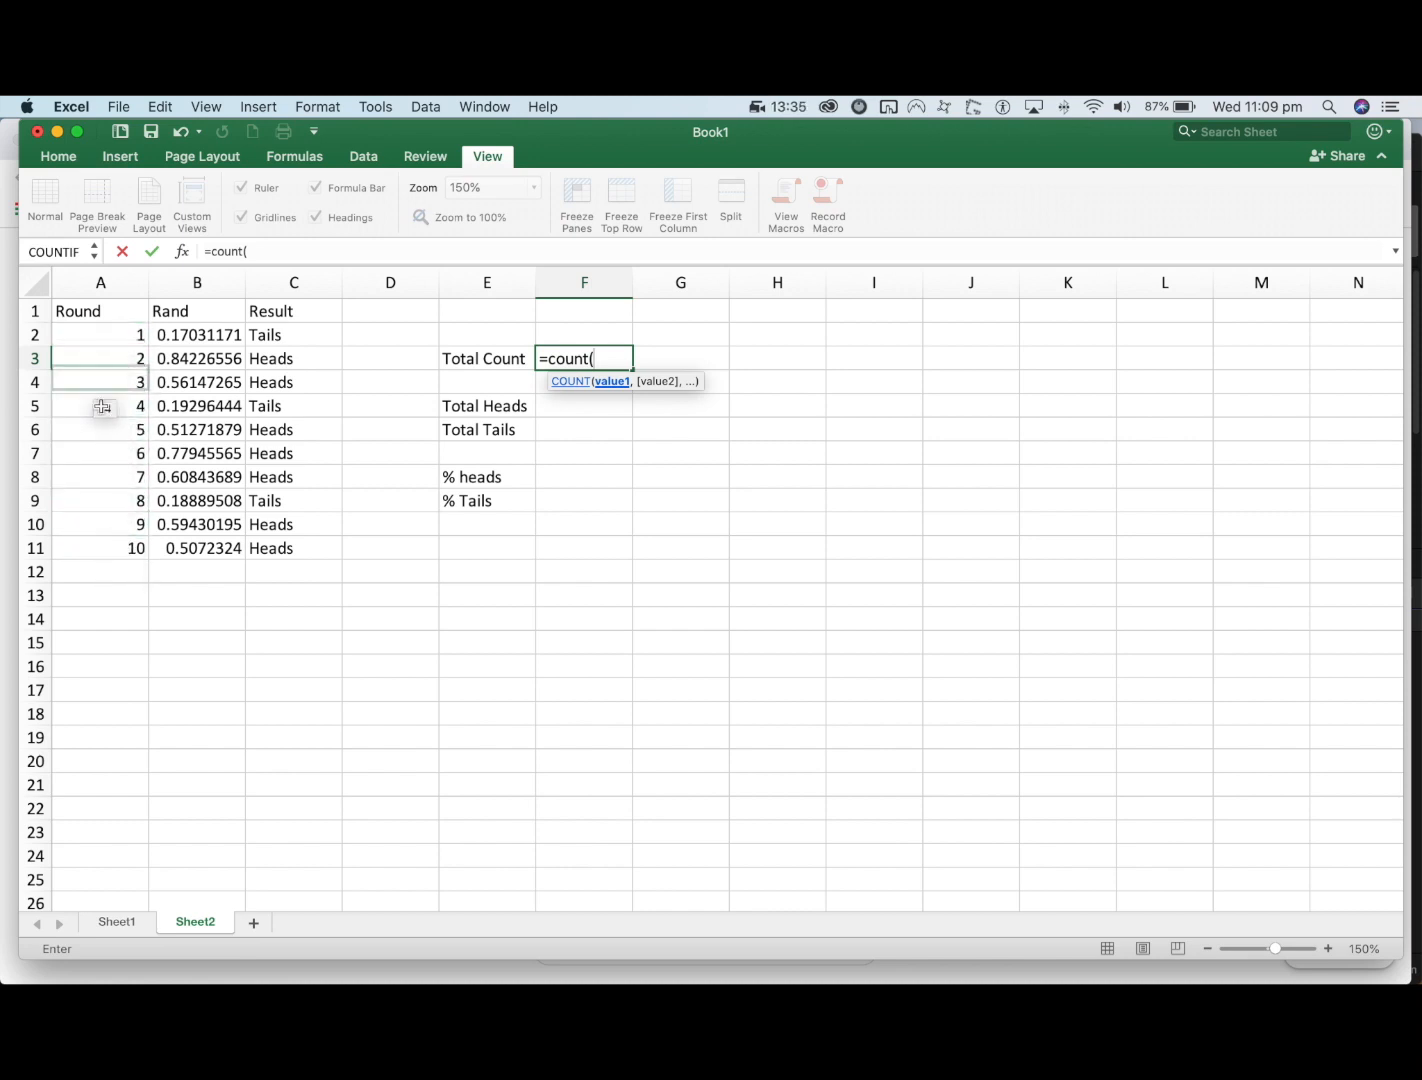
{"action": "left_click", "coordinate": [119, 335]}
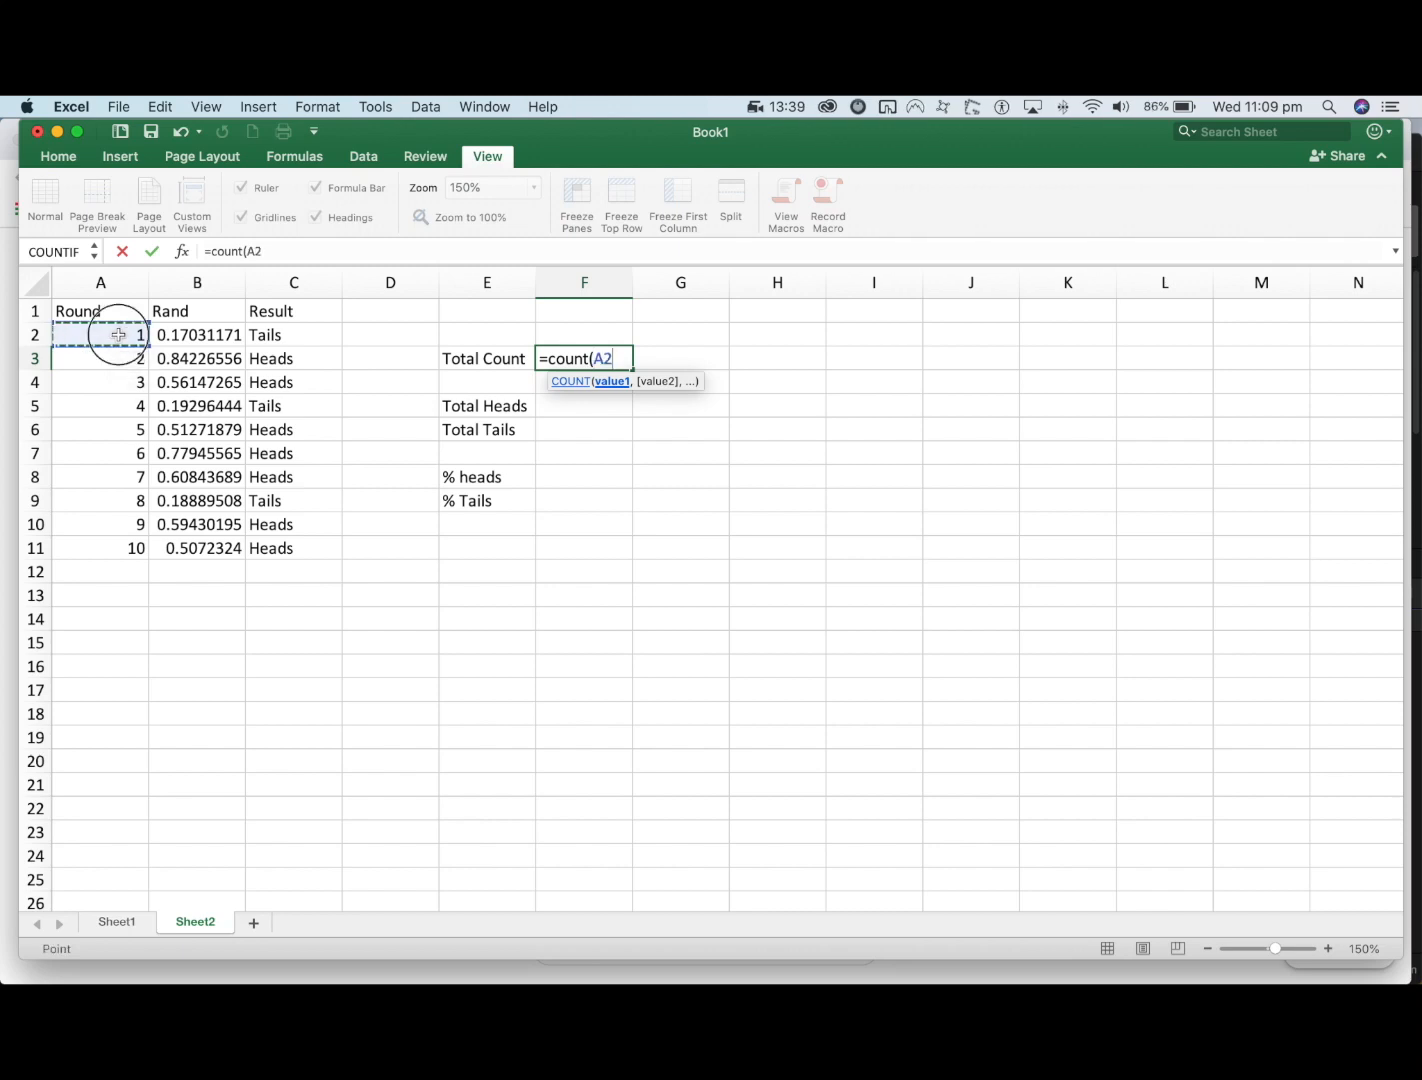
{"action": "left_click_drag", "start_coordinate": [119, 349], "coordinate": [120, 545]}
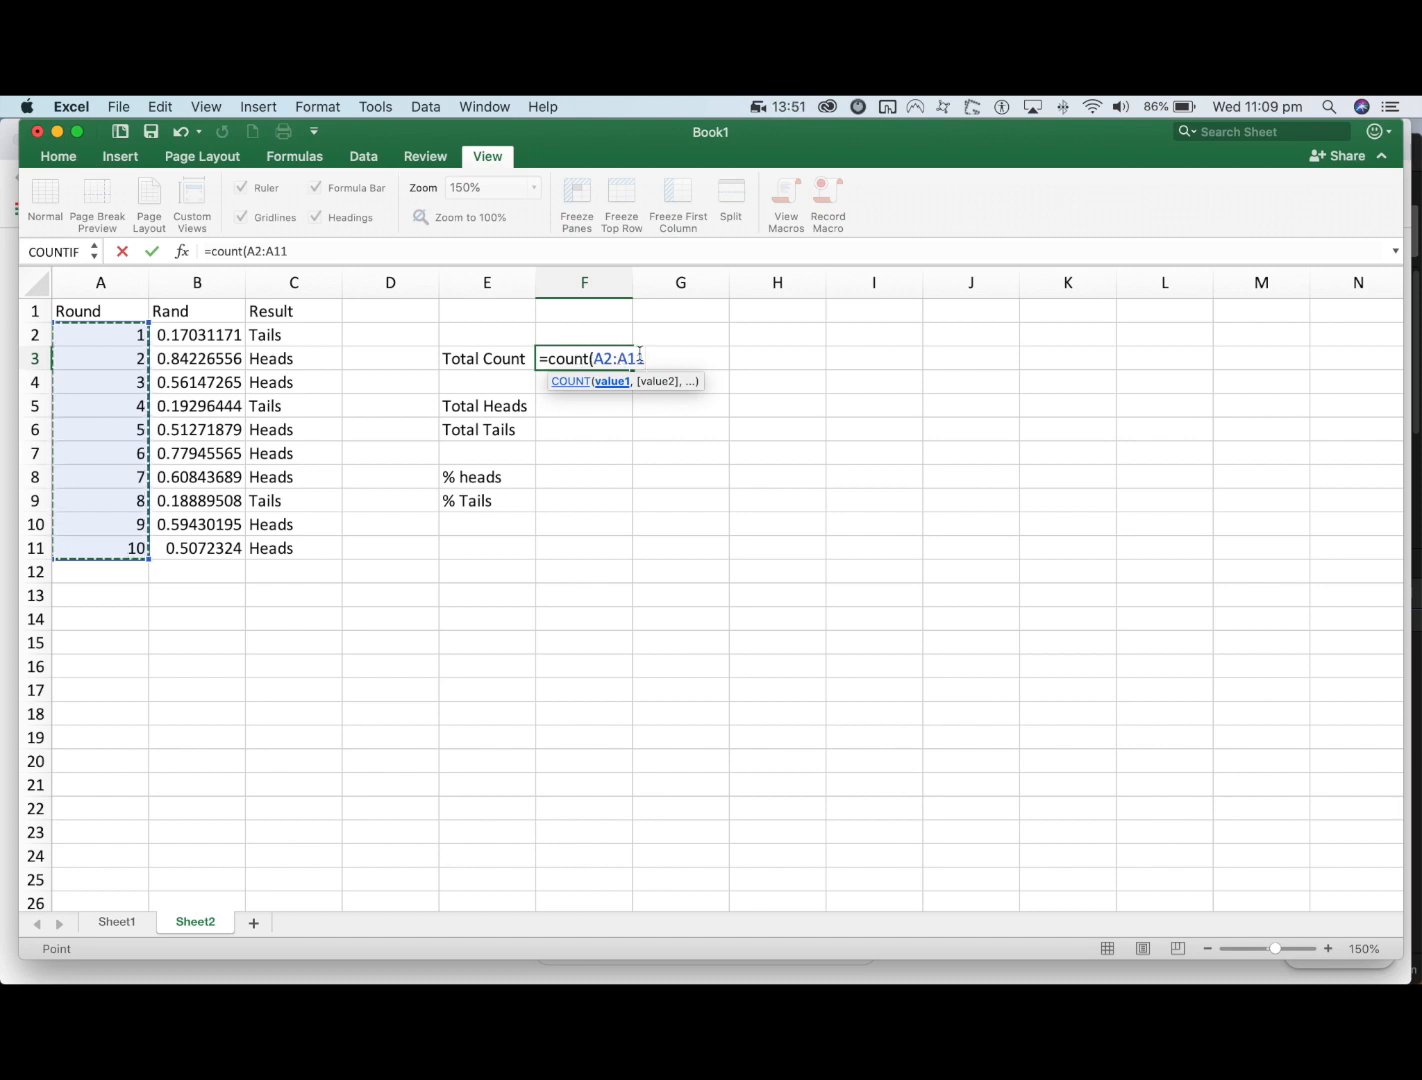
{"action": "type", "text": ")"}
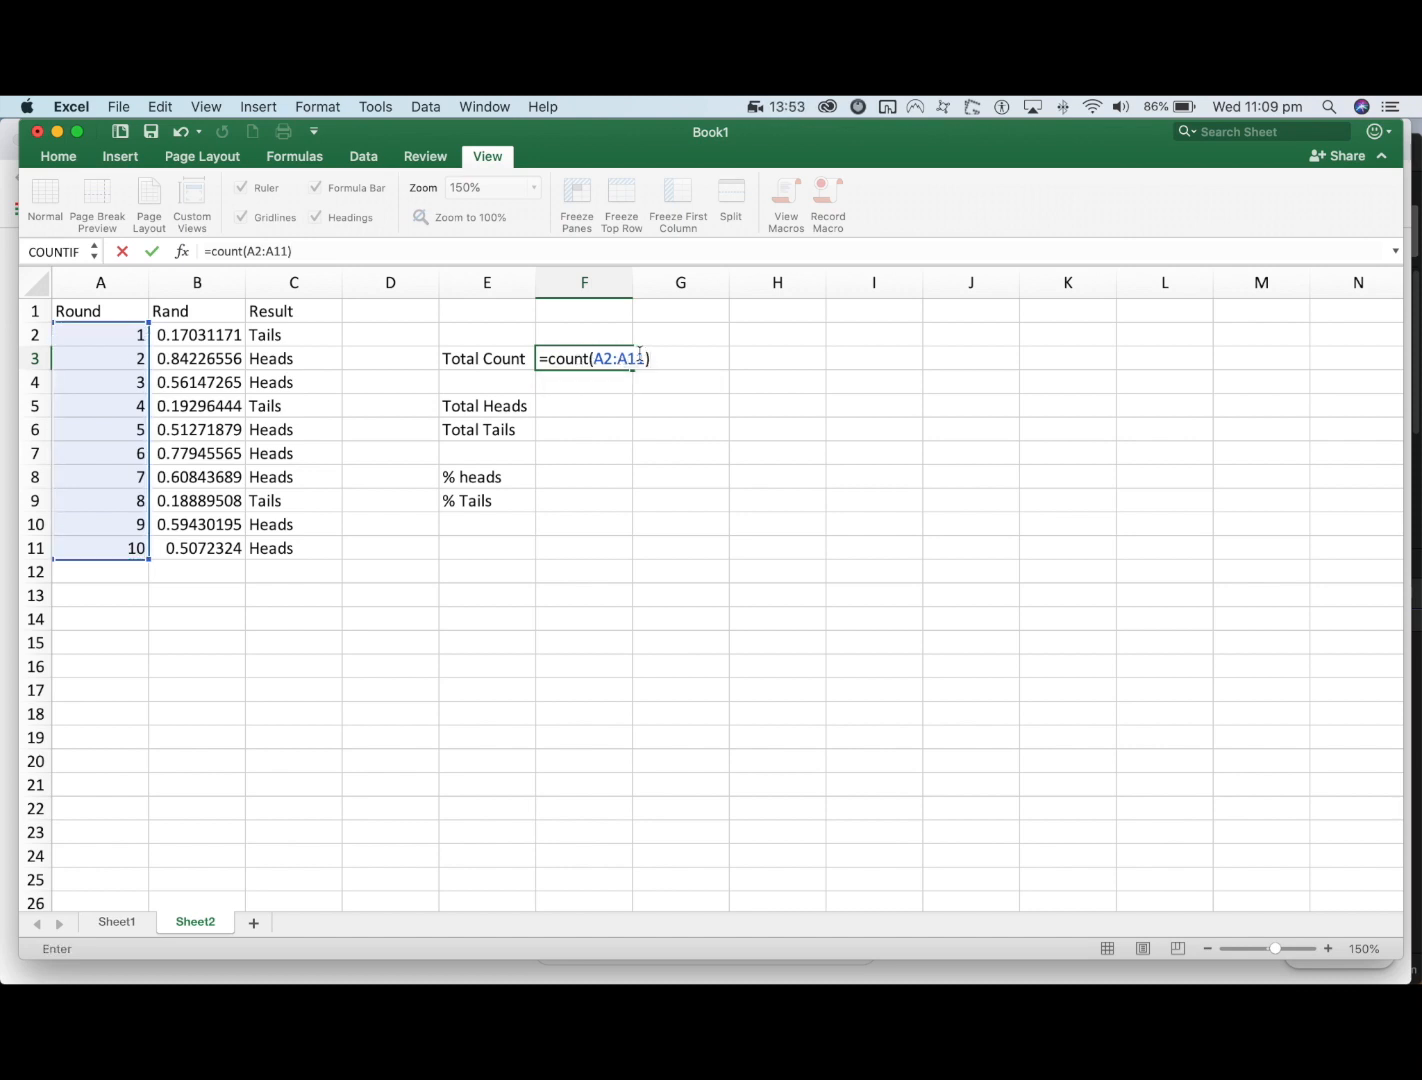
{"action": "key", "text": "Return"}
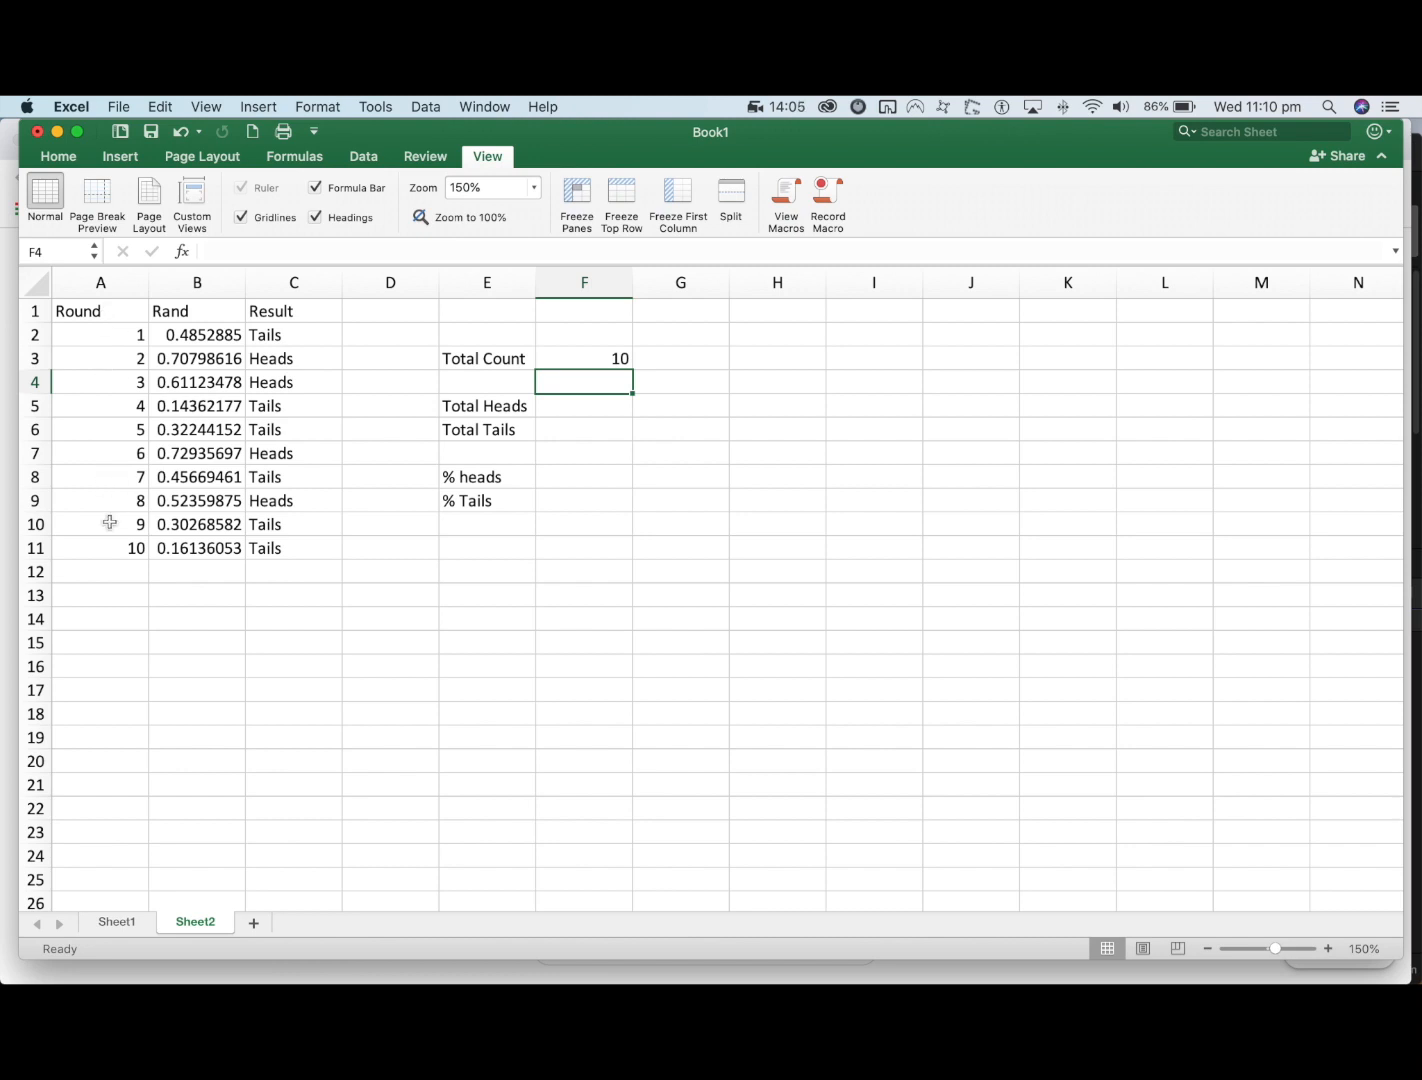
- Enter the formula =countif(C2:C11,"Heads") in F5 to count the heads results
{"action": "left_click", "coordinate": [570, 406]}
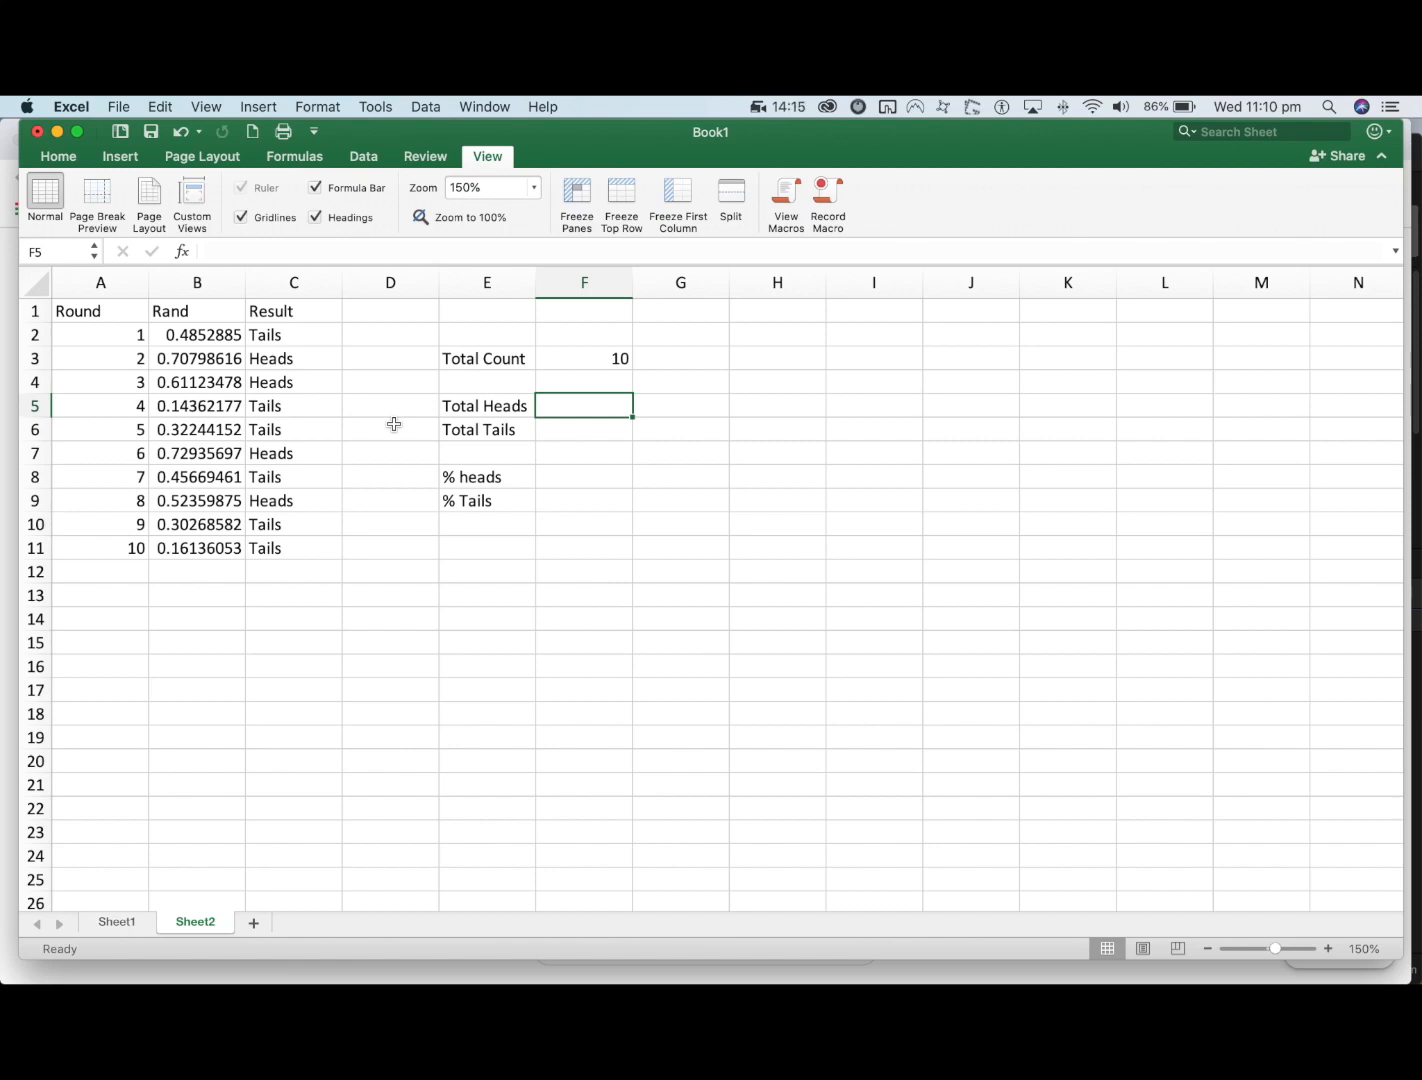
{"action": "type", "text": "=countif"}
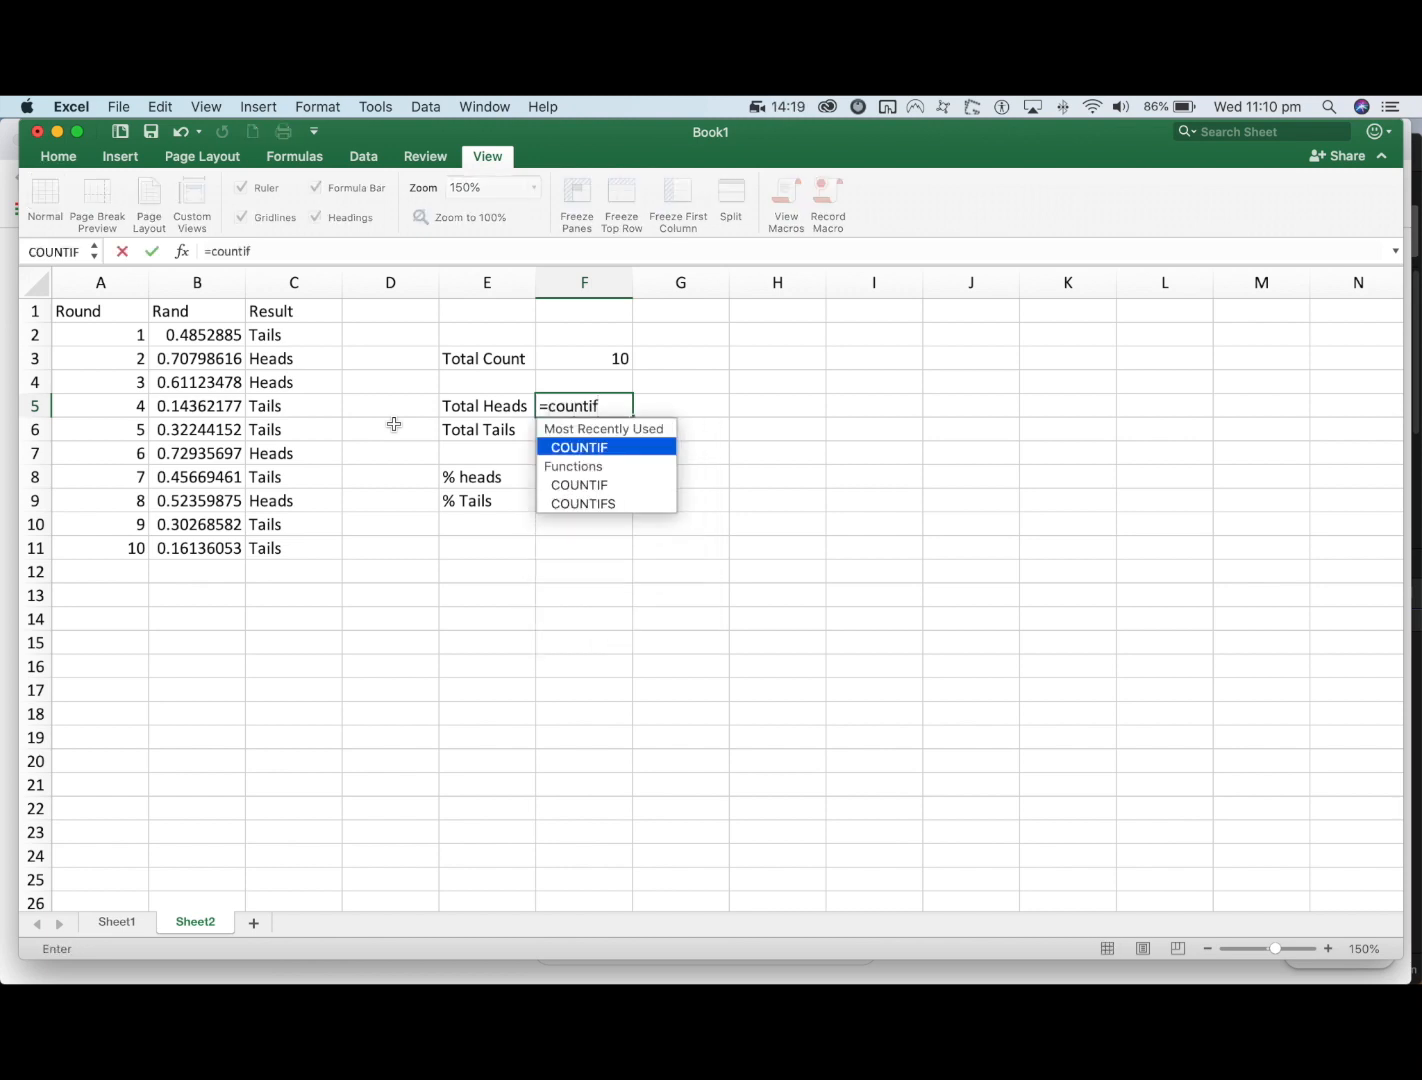
{"action": "type", "text": "("}
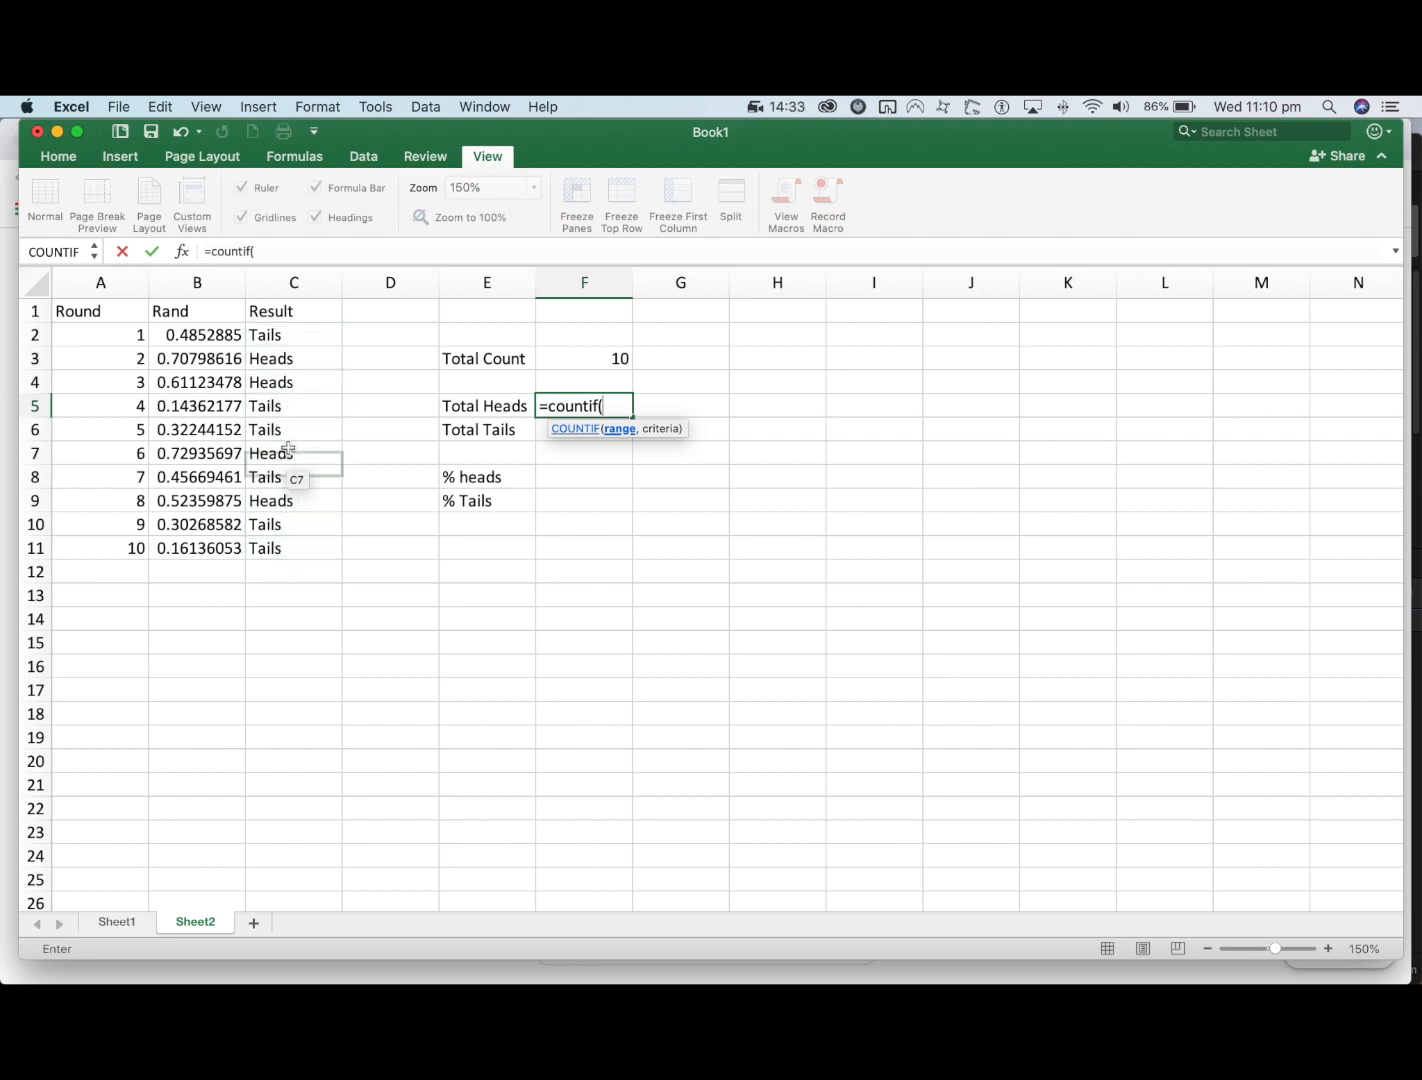
{"action": "left_click_drag", "start_coordinate": [288, 337], "coordinate": [292, 548]}
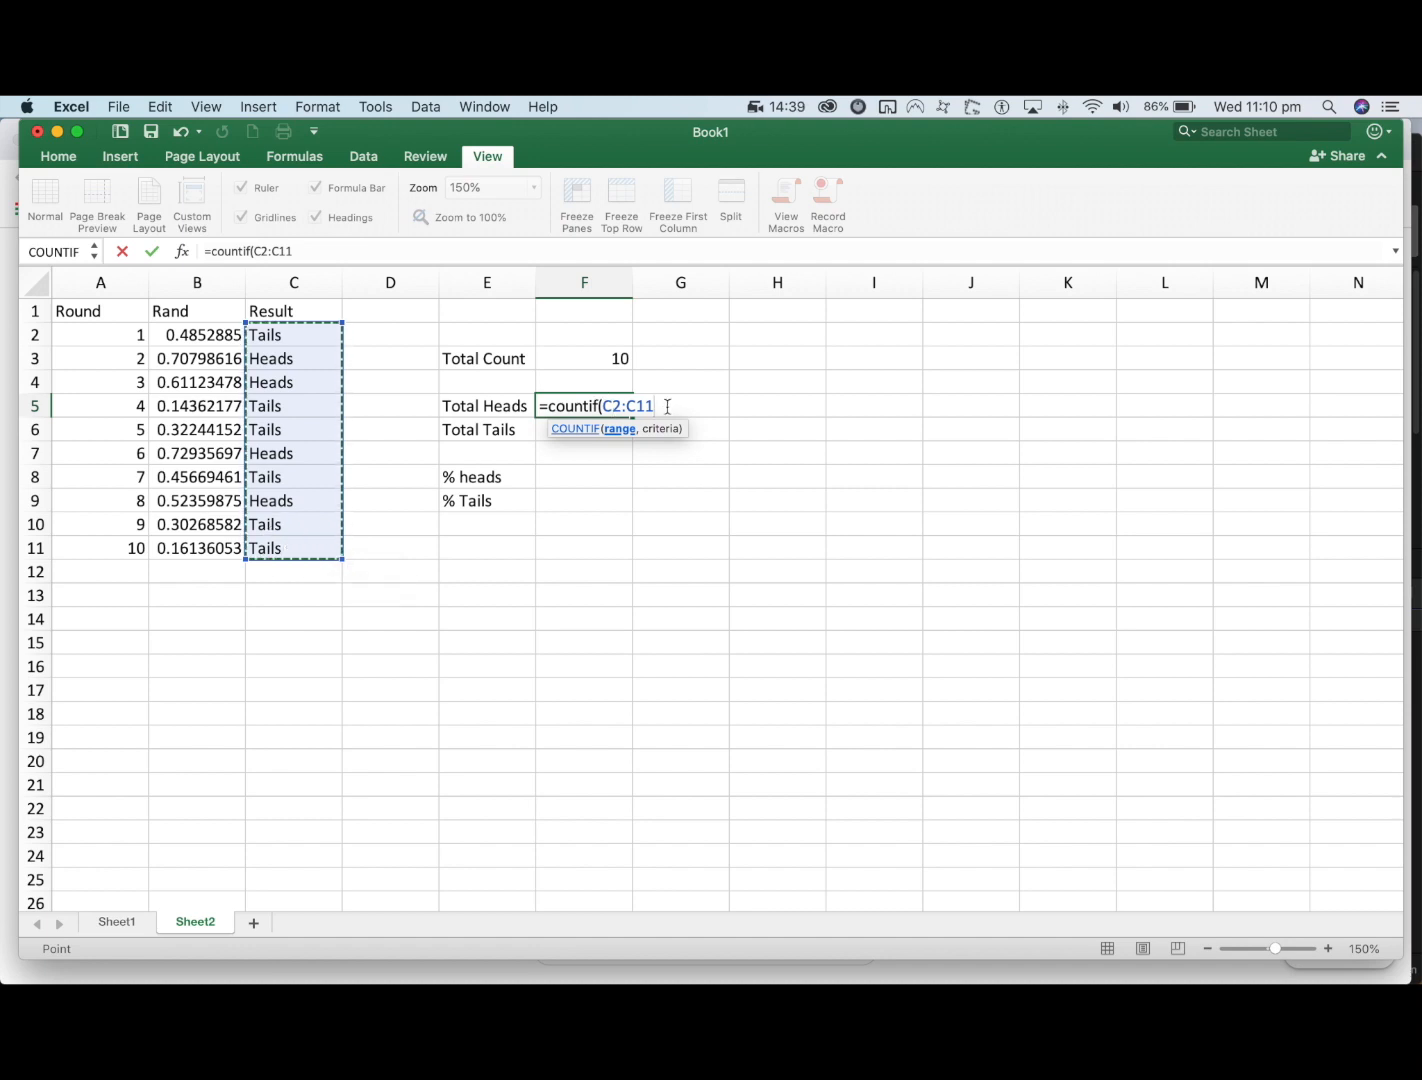
{"action": "type", "text": ","}
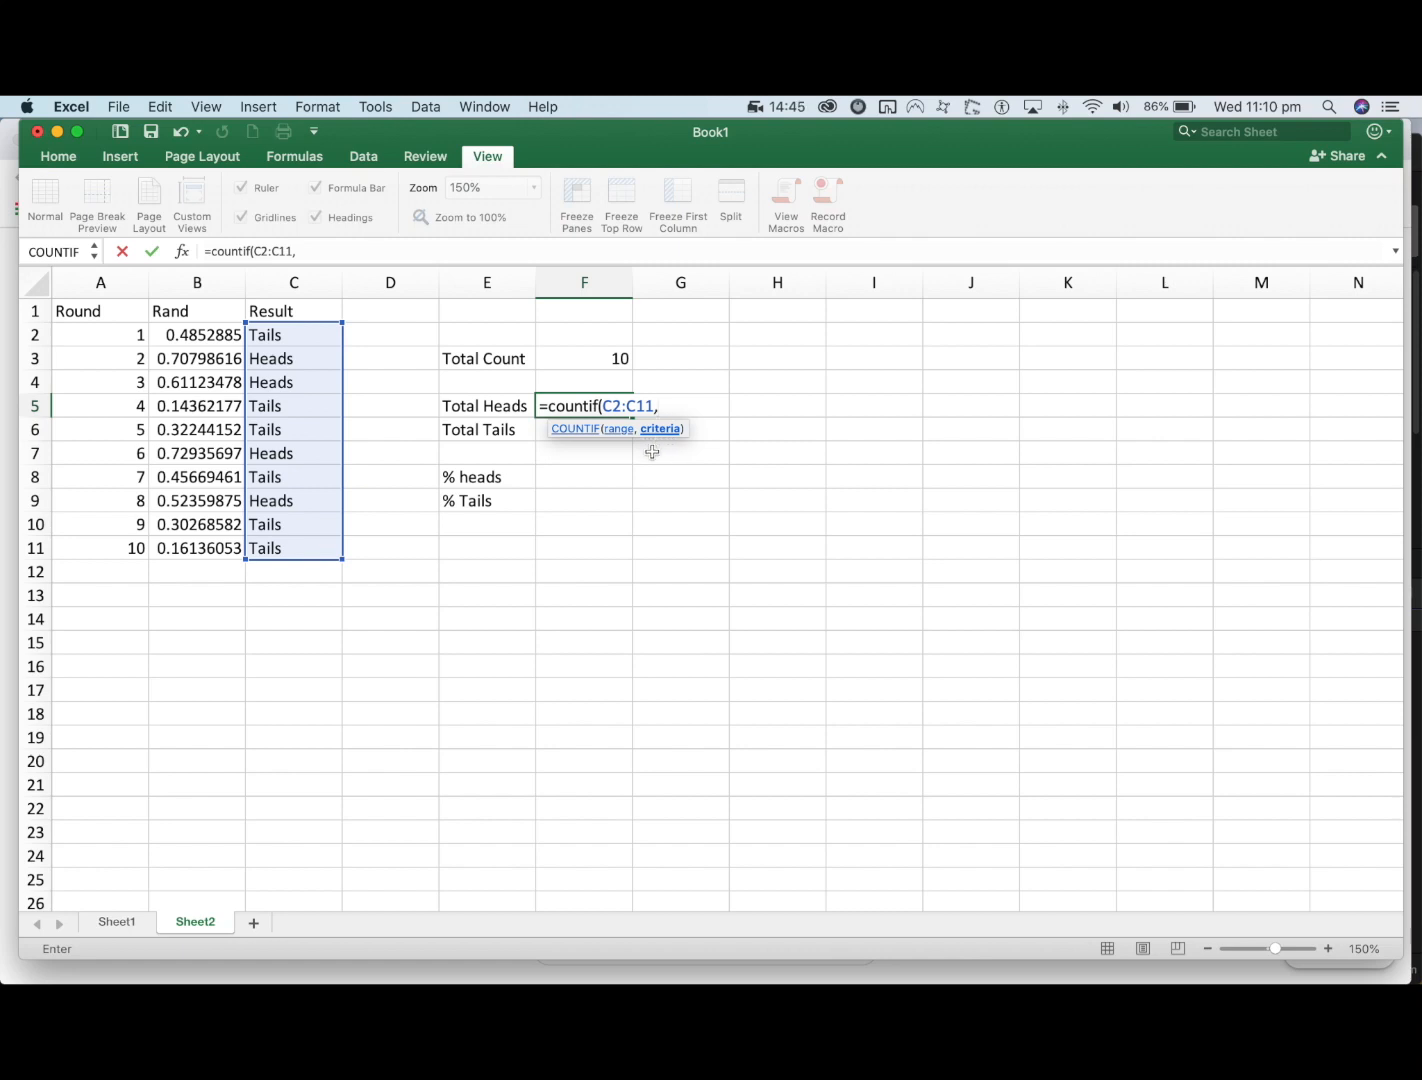
{"action": "type", "text": "\"Heads"}
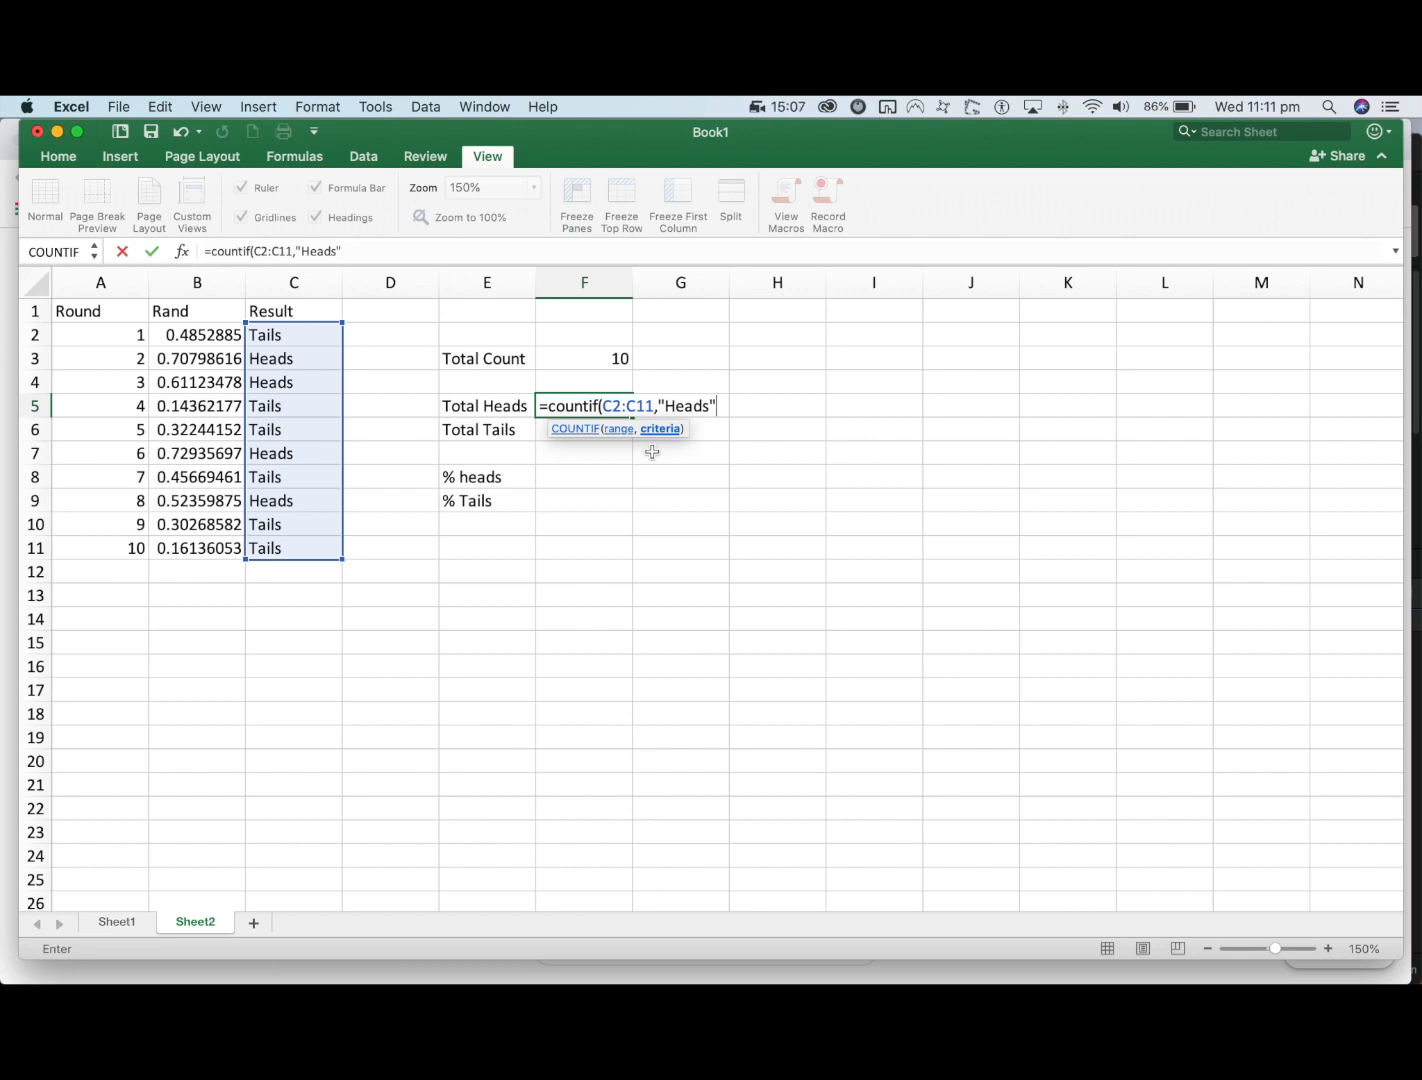
{"action": "type", "text": ")"}
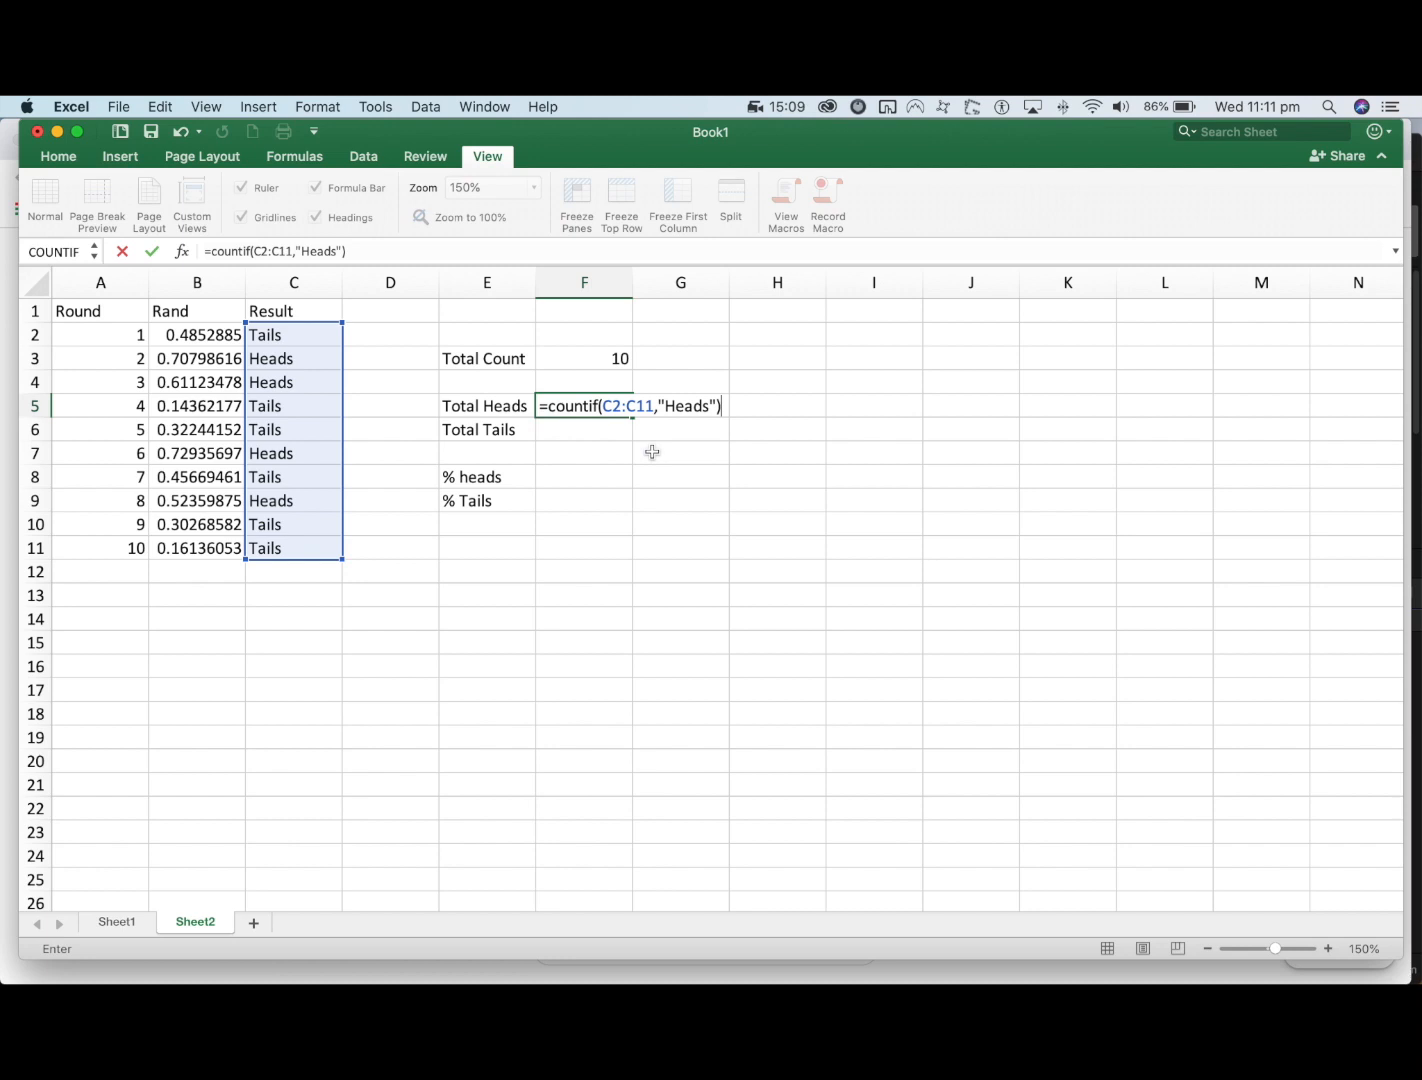
{"action": "key", "text": "Return"}
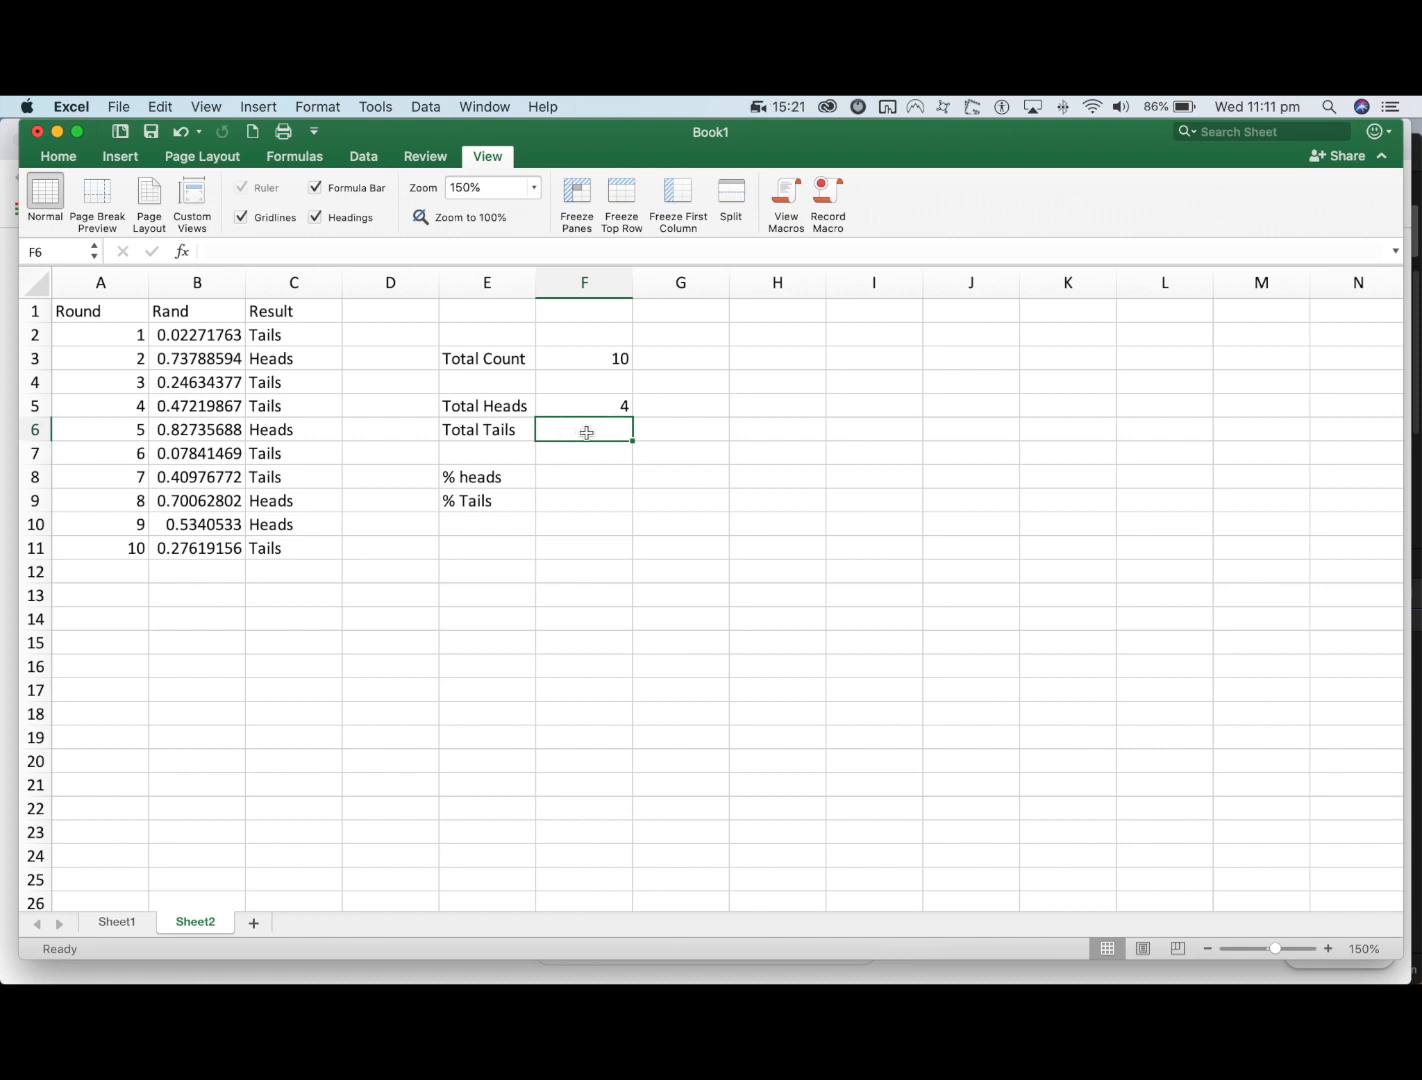
- Enter the formula =countif(C2:C11,"Tails") in F6 to count the tails results
{"action": "type", "text": "=countif("}
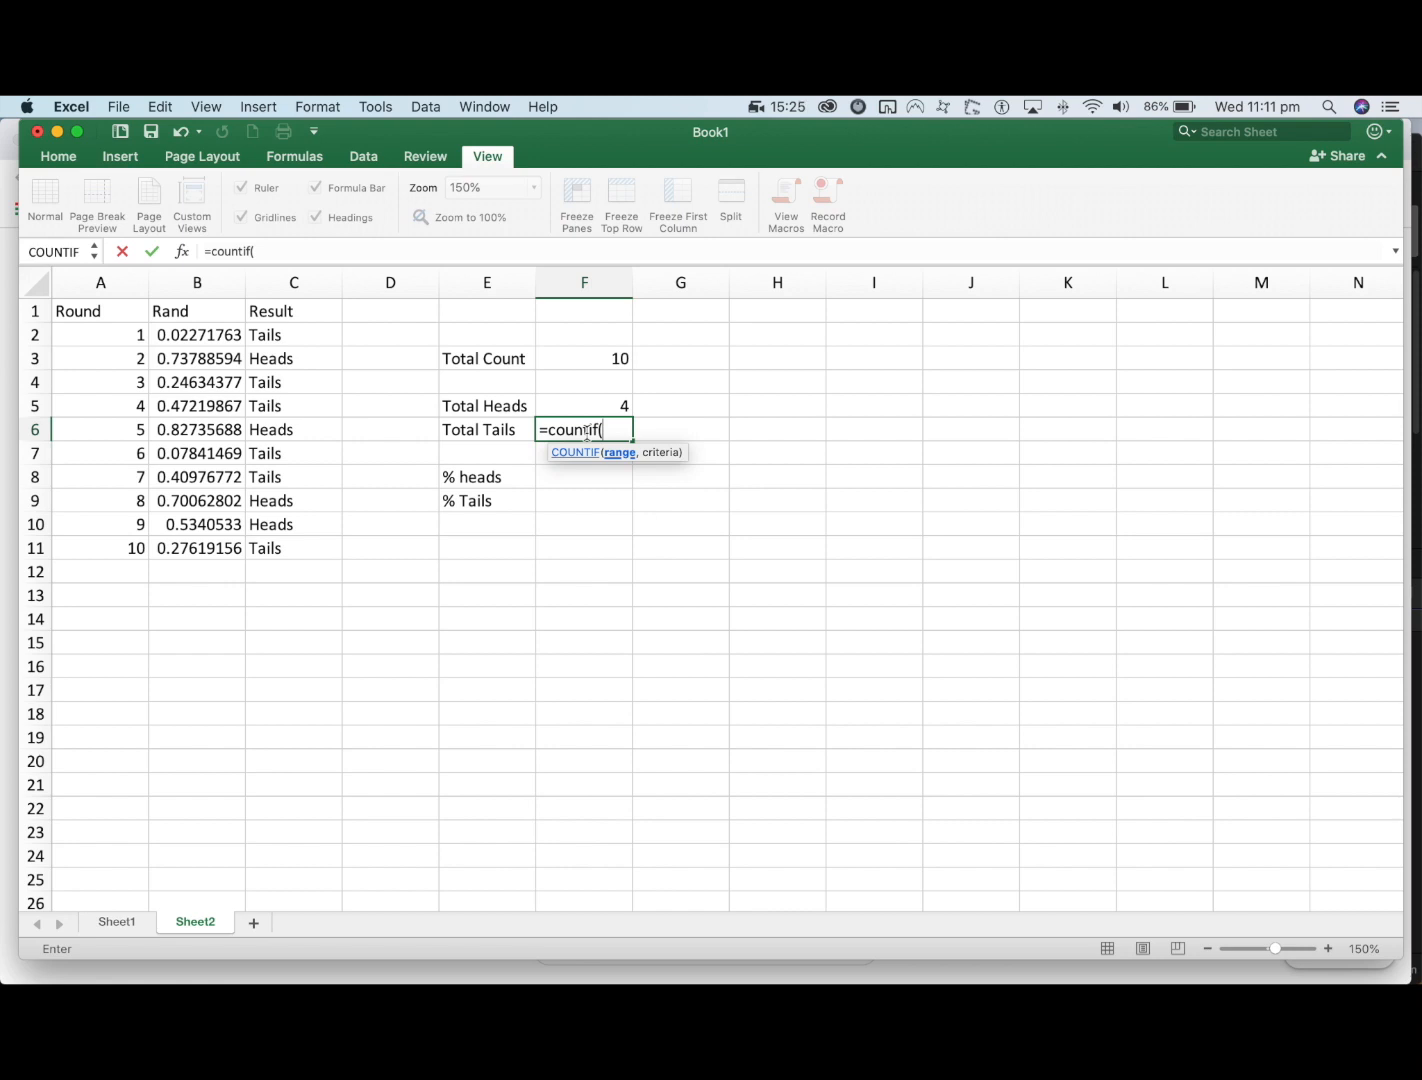
{"action": "left_click_drag", "start_coordinate": [265, 334], "coordinate": [253, 573]}
{"action": "type", "text": ","}
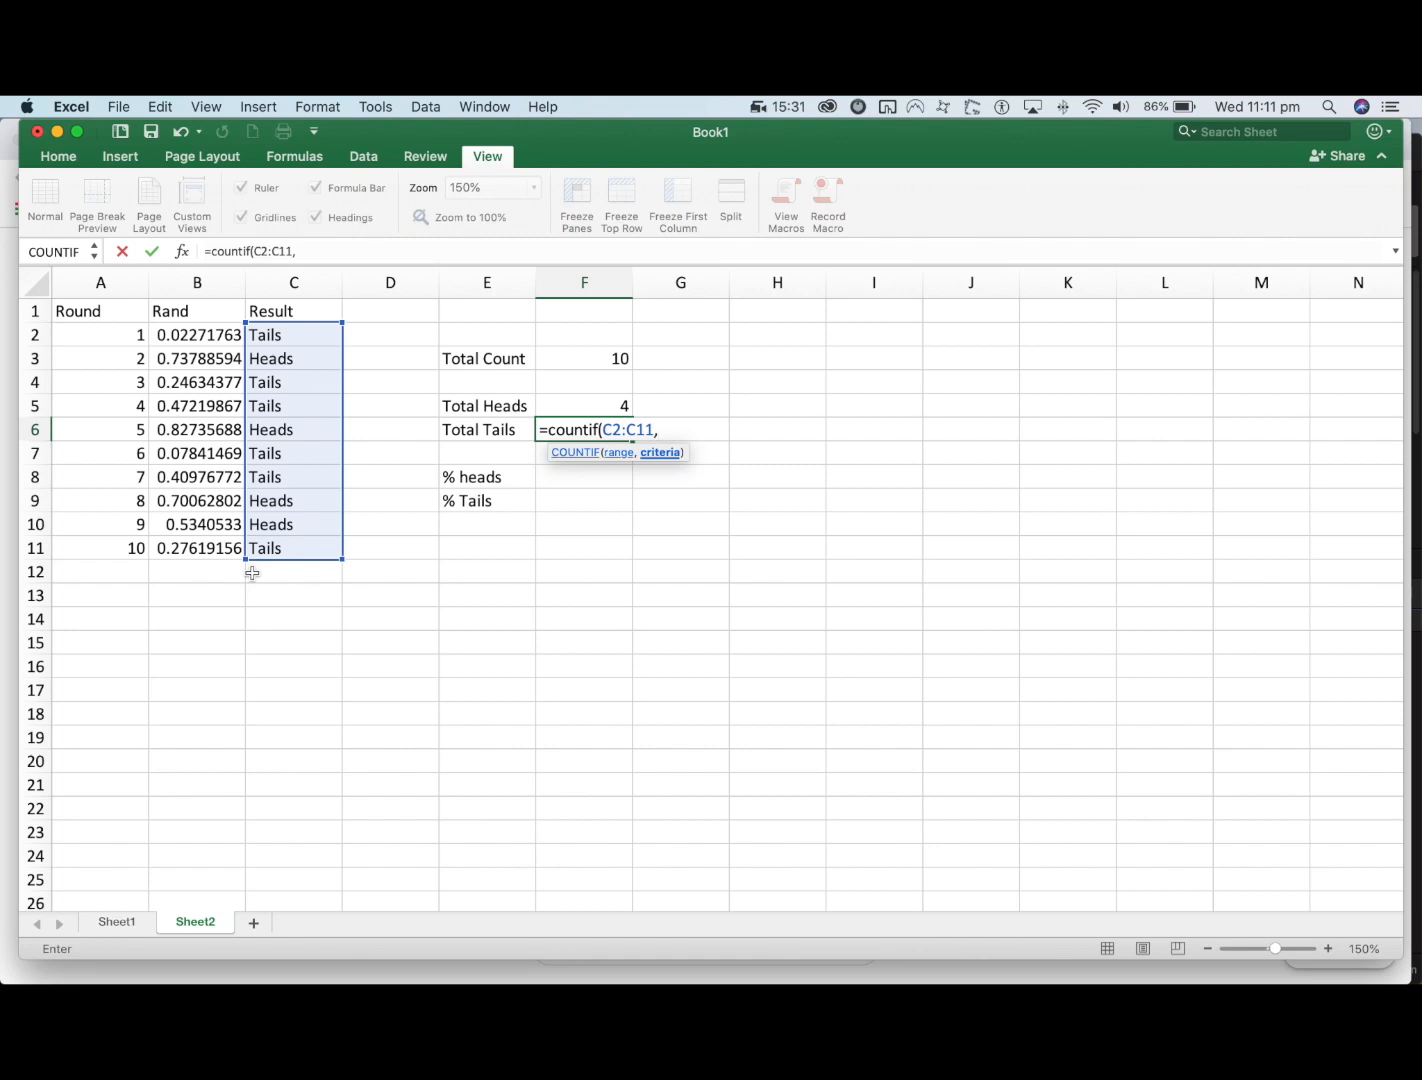
{"action": "type", "text": "\"Tails\")"}
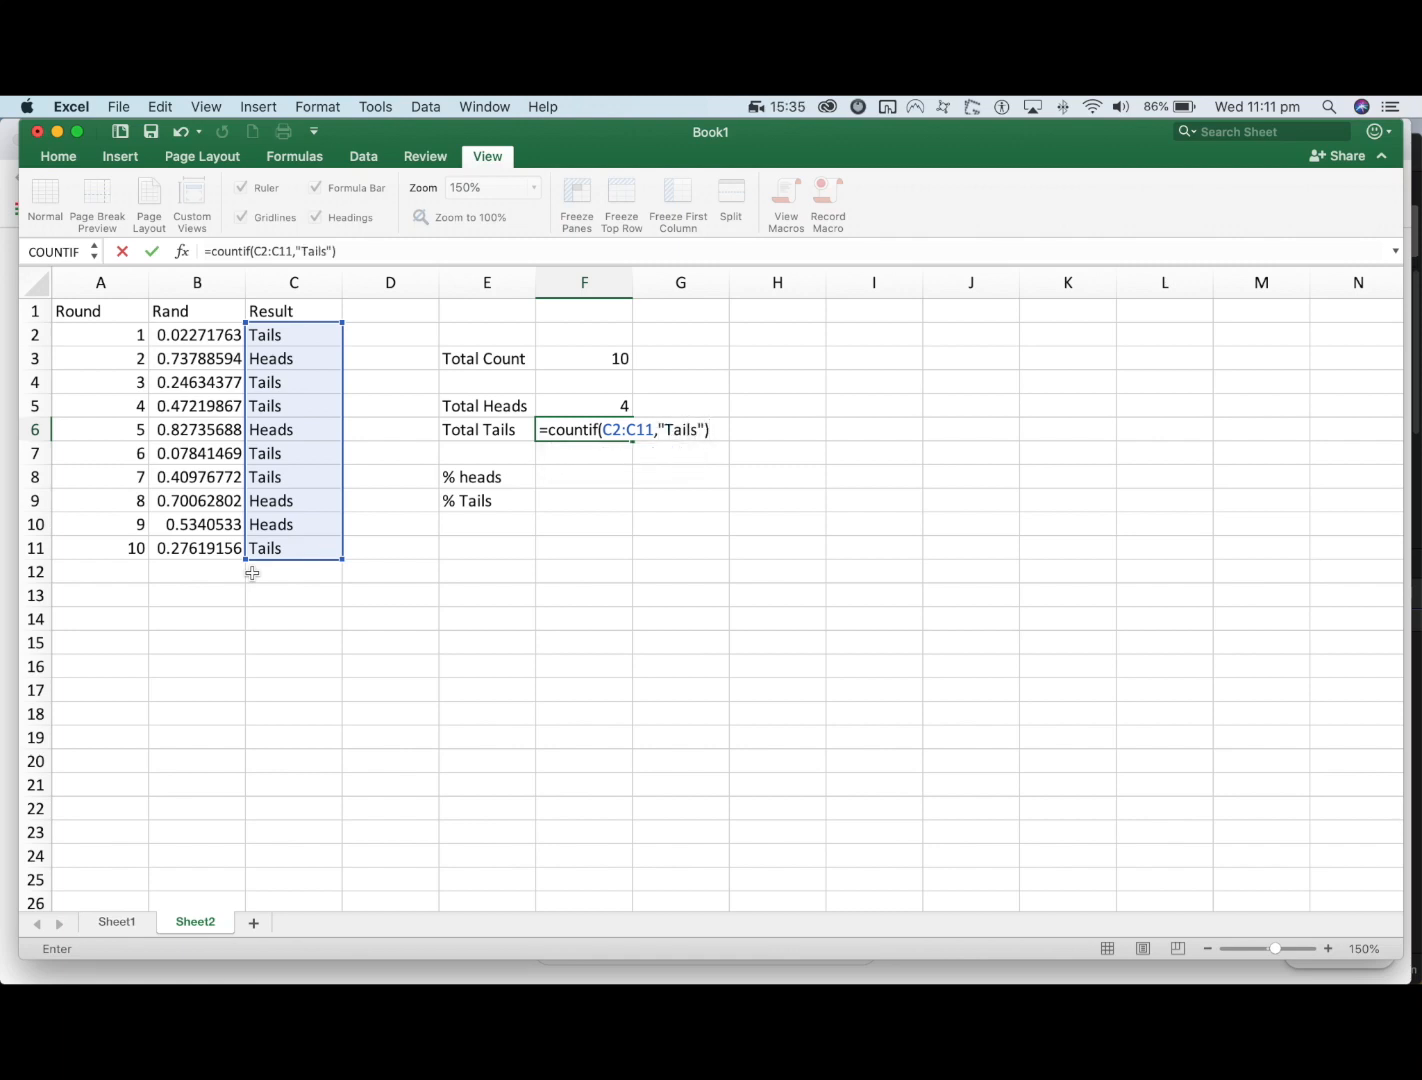
{"action": "key", "text": "Return"}
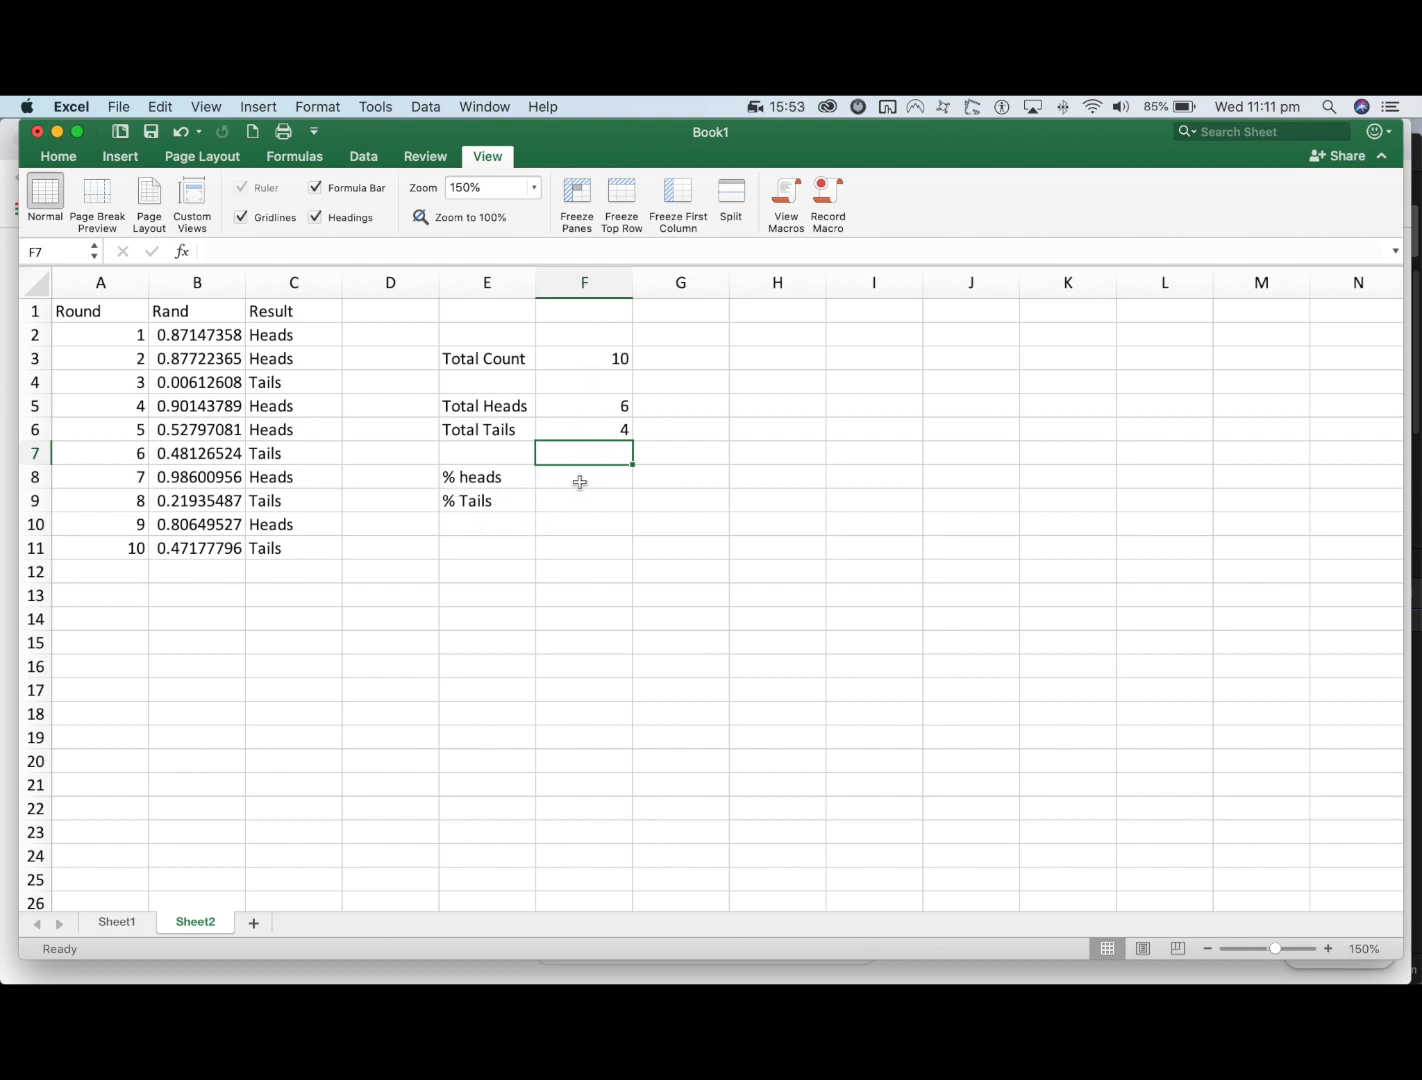
- Enter the formula =F5/F3 in F8 to calculate the proportion of heads
{"action": "left_click", "coordinate": [577, 479]}
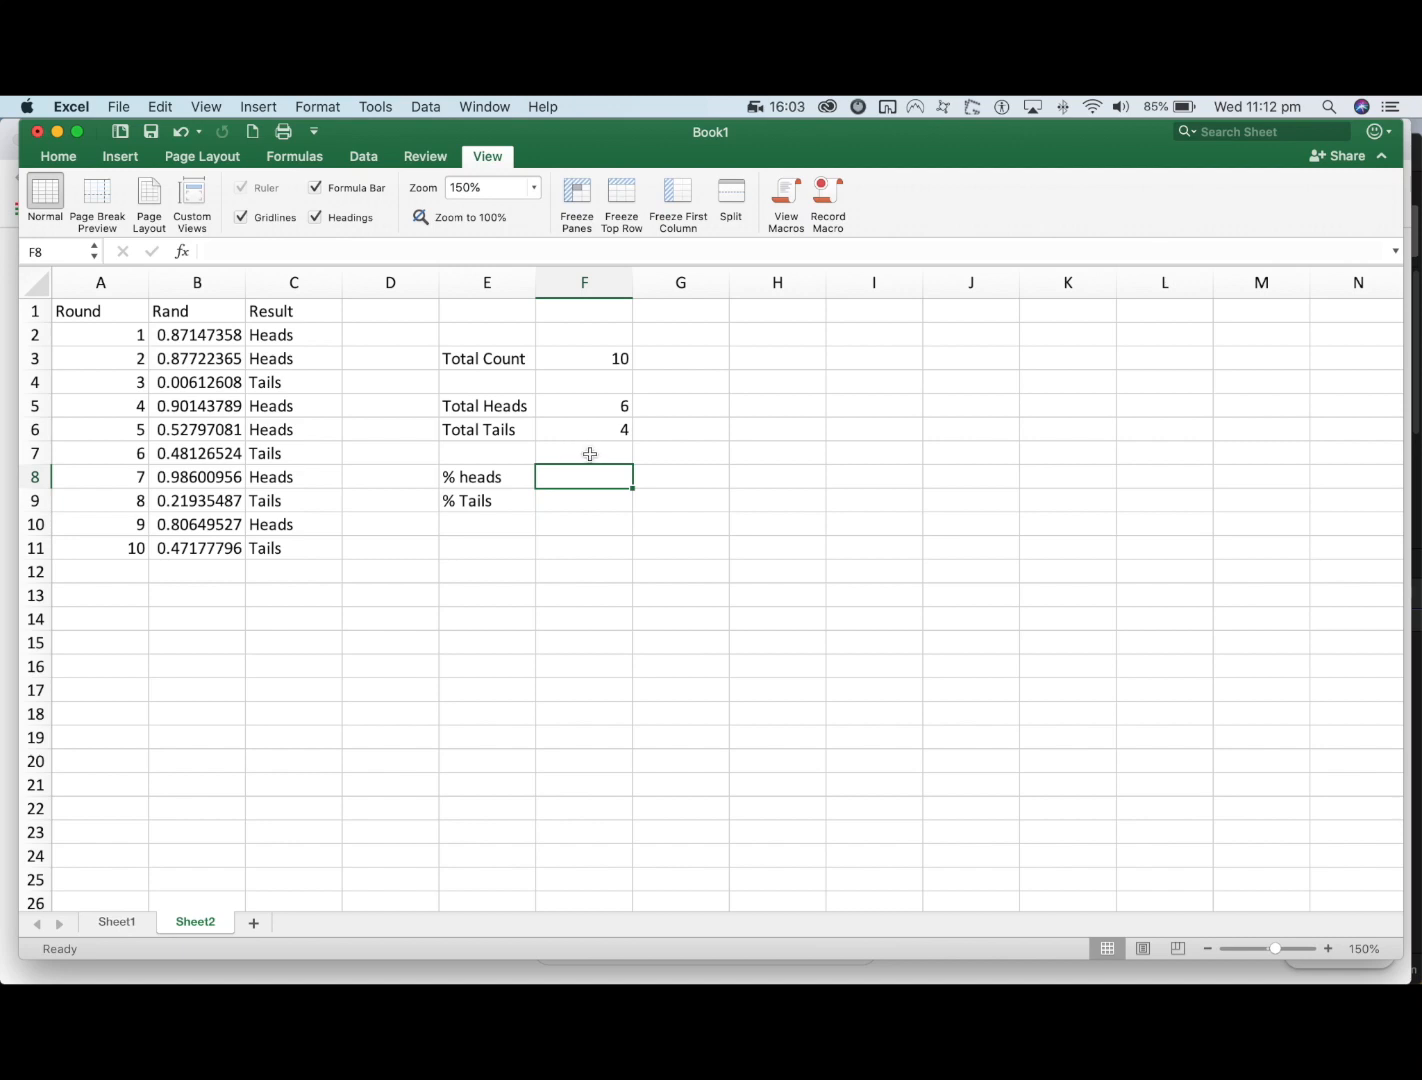
{"action": "left_click", "coordinate": [613, 404]}
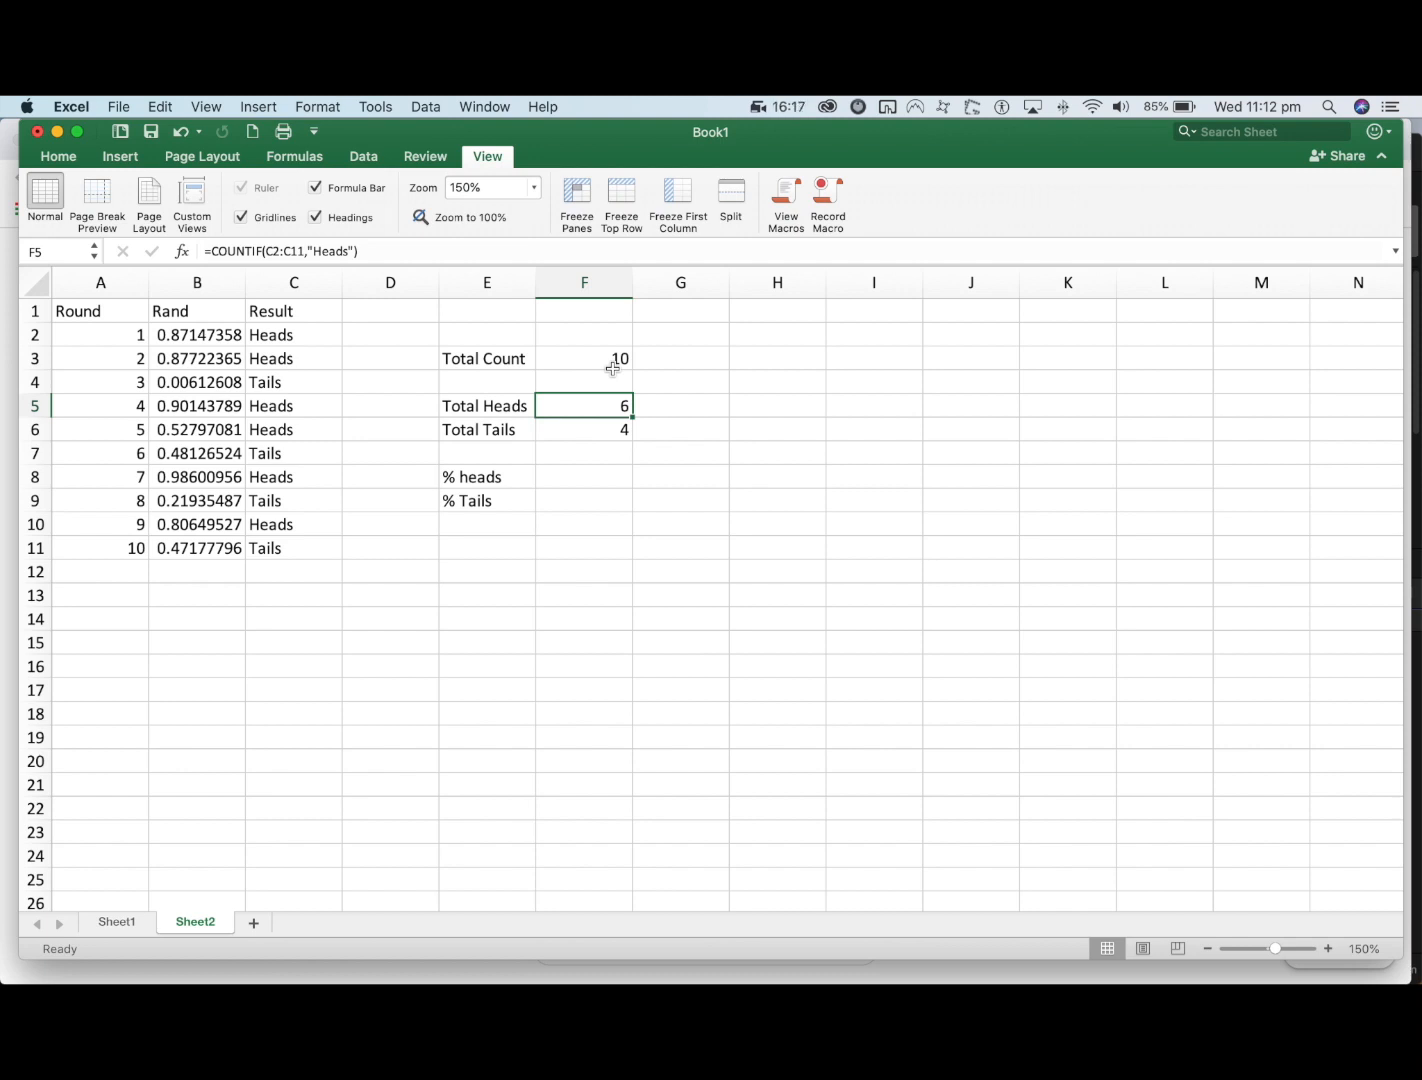
{"action": "left_click", "coordinate": [585, 480]}
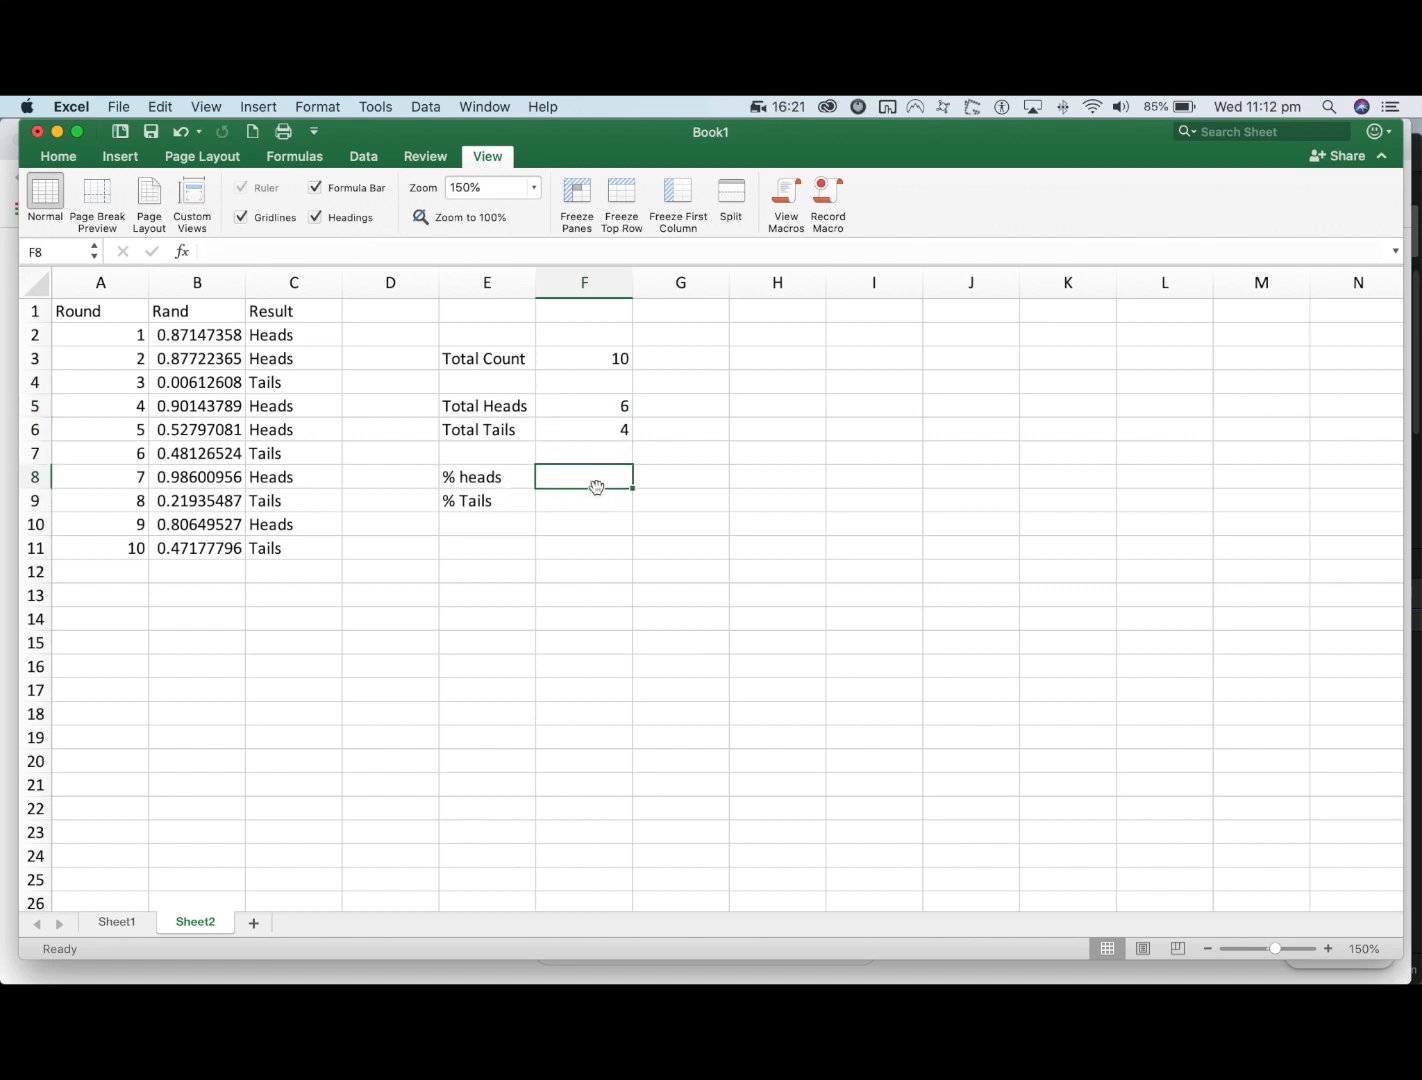
{"action": "type", "text": "="}
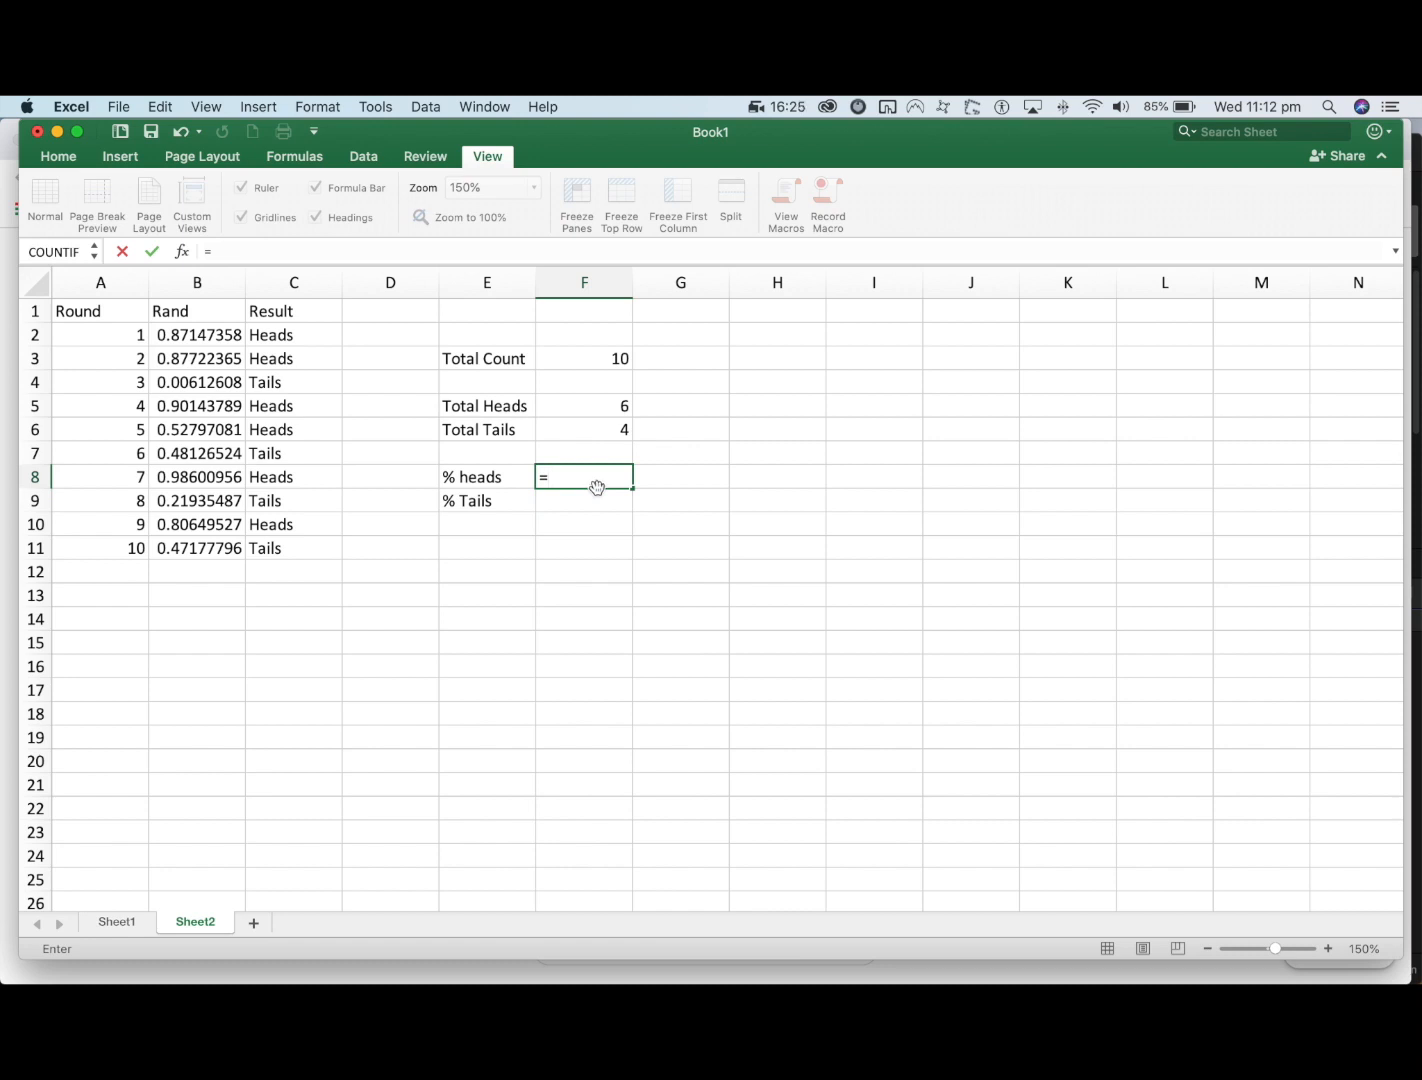
{"action": "left_click", "coordinate": [603, 406]}
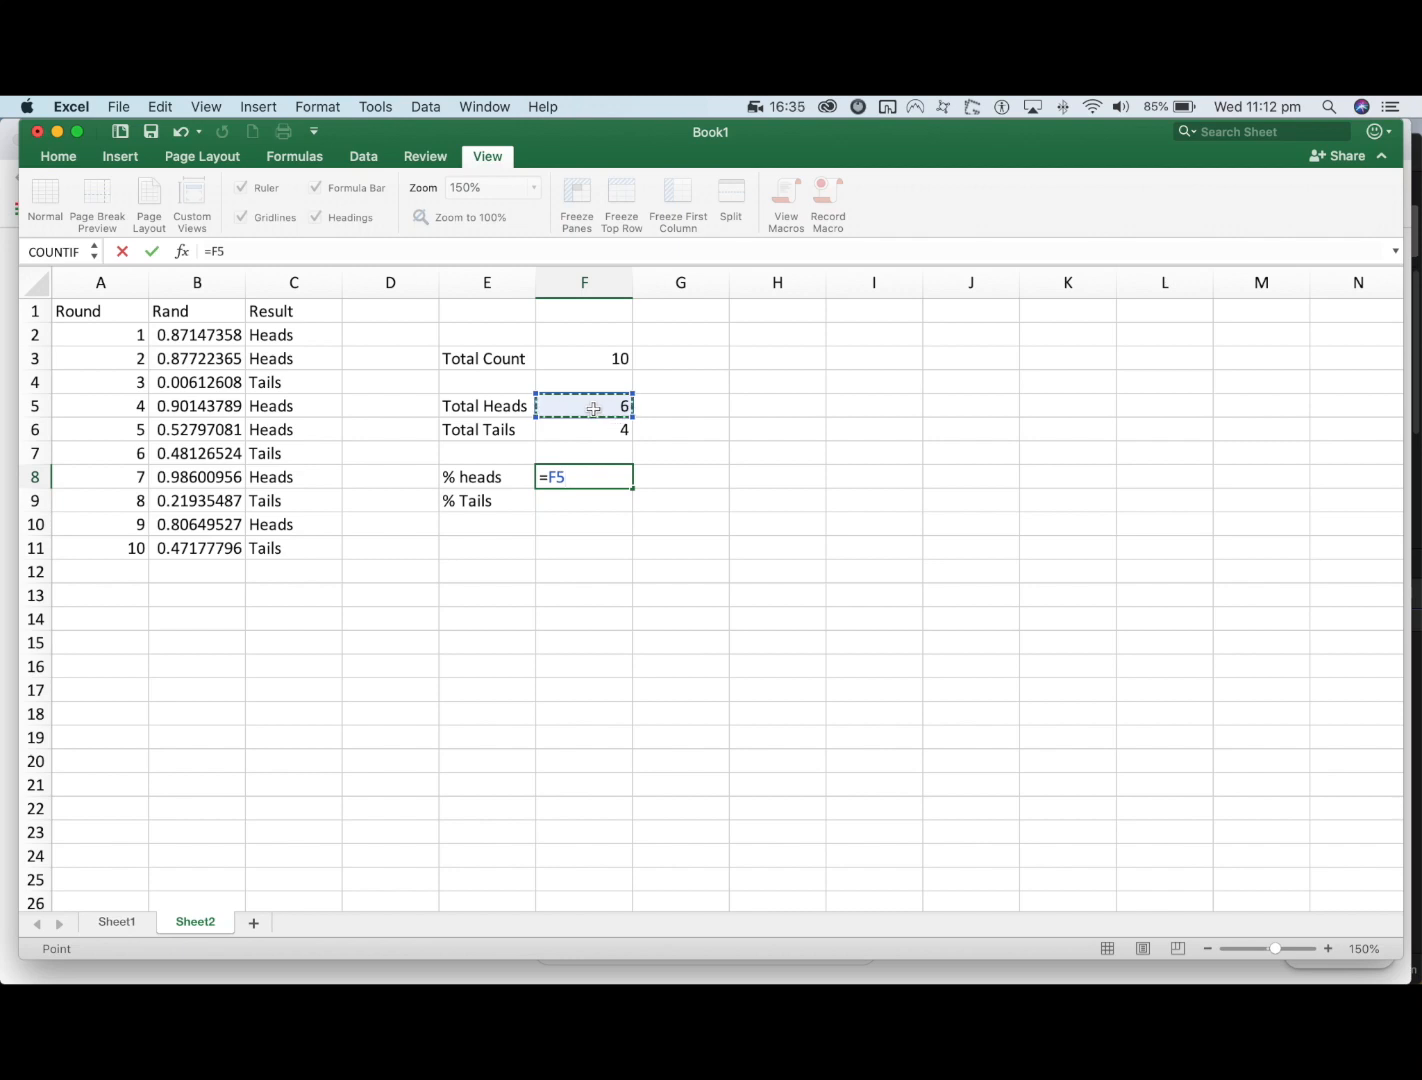
{"action": "type", "text": "/"}
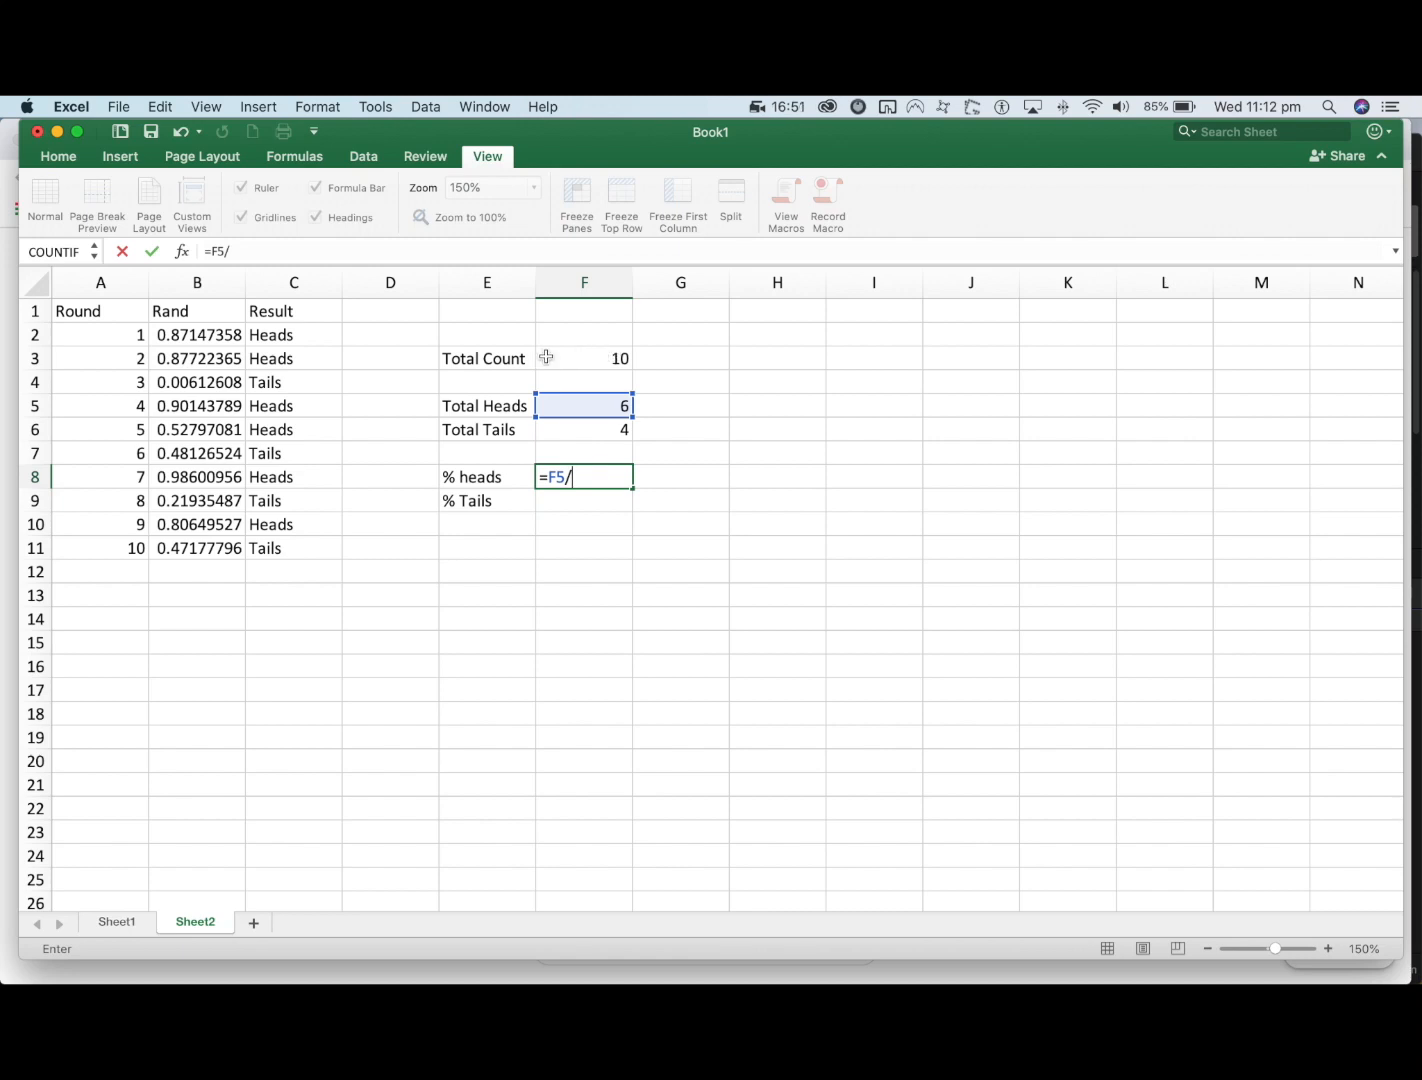
{"action": "left_click", "coordinate": [592, 358]}
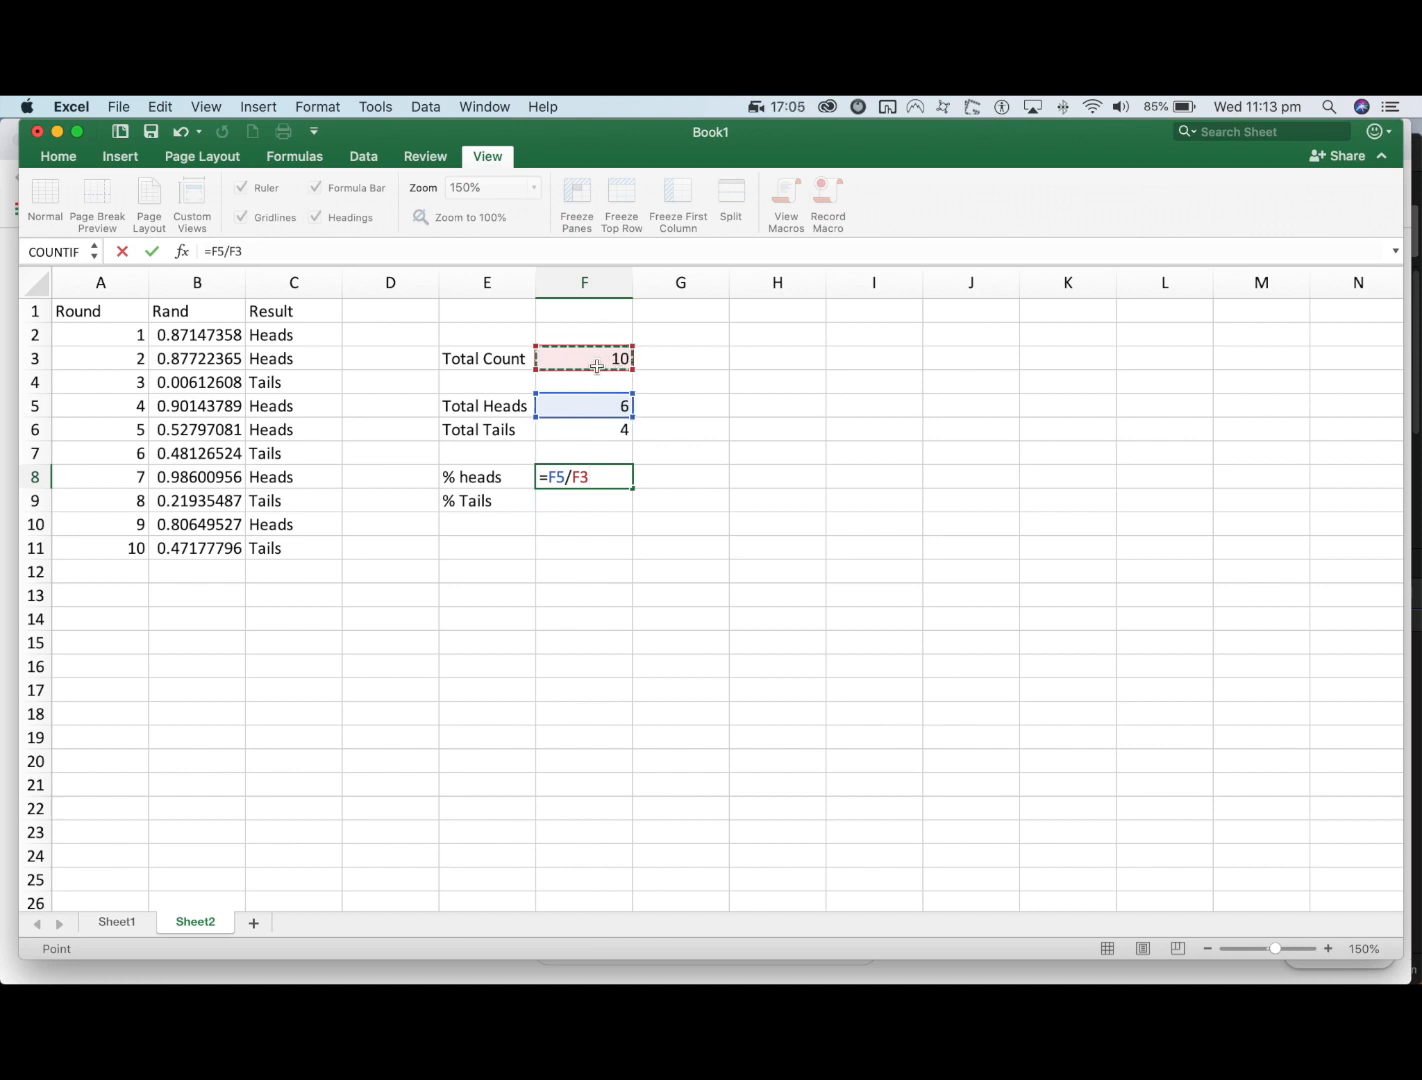
{"action": "key", "text": "Return"}
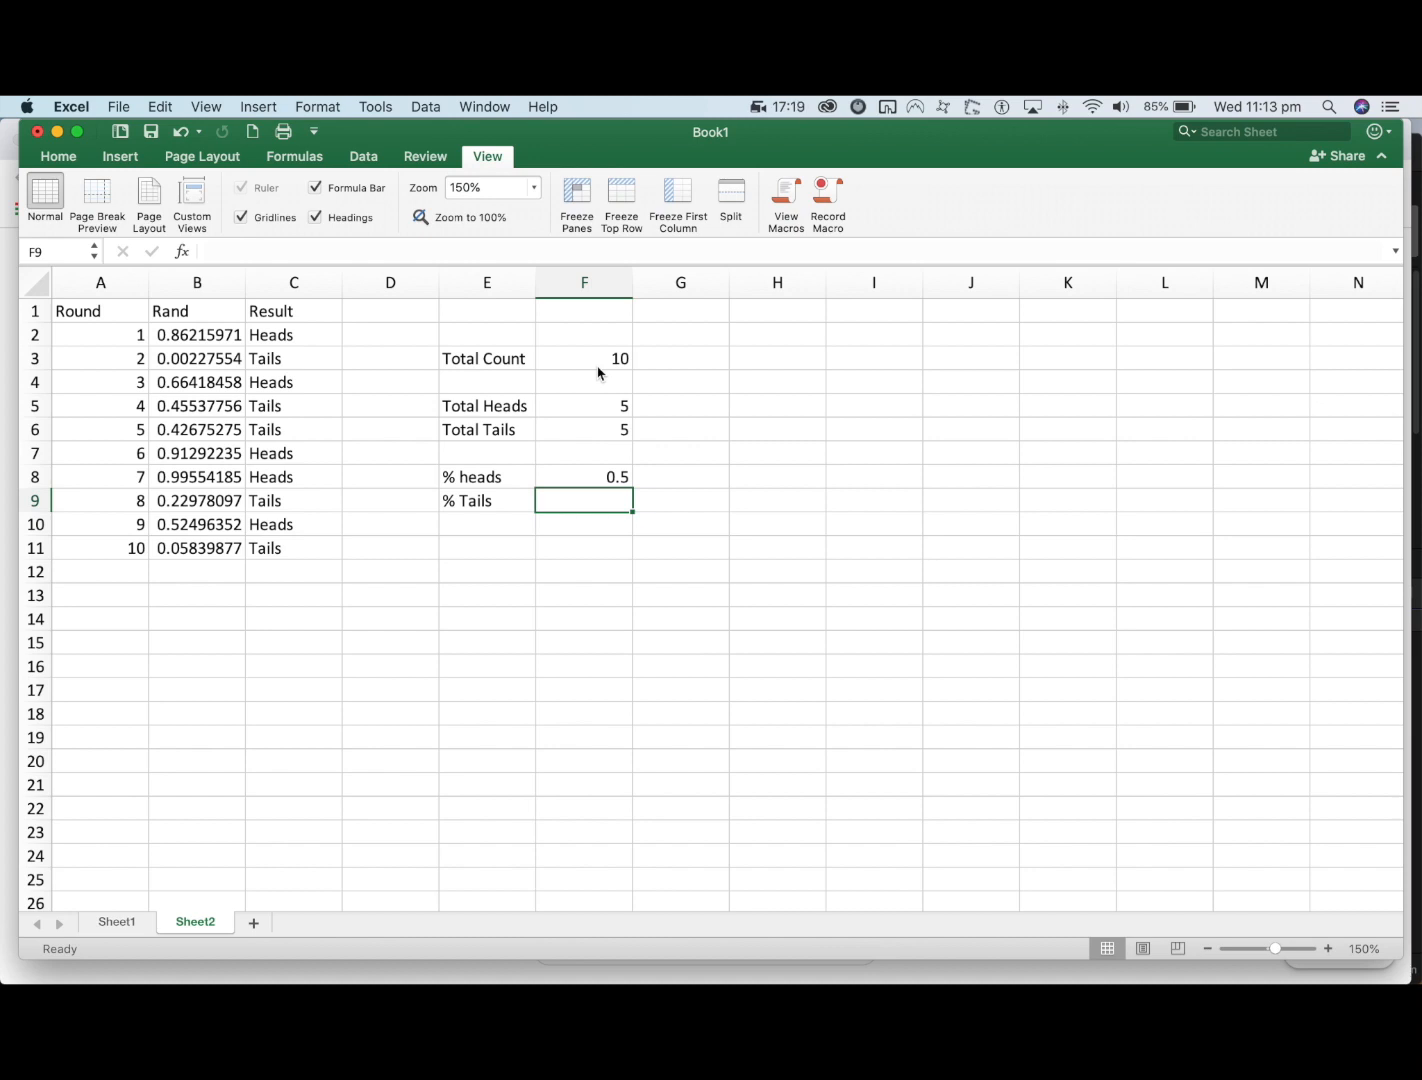
- Format the heads proportion in F8 as a percentage
{"action": "left_click", "coordinate": [609, 476]}
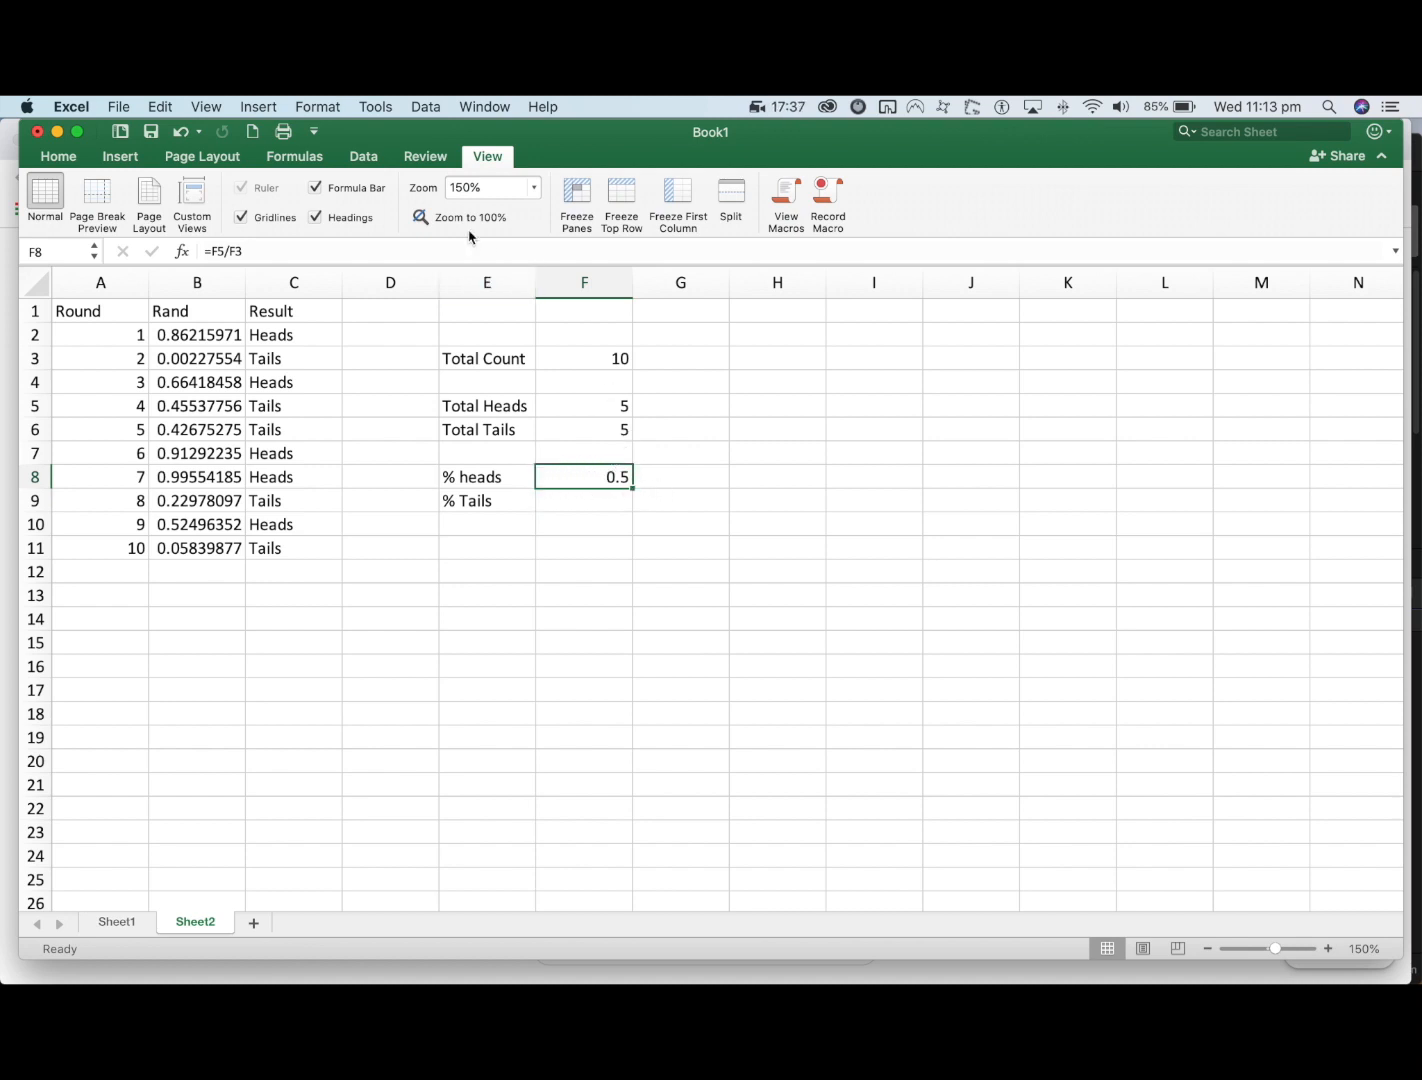
{"action": "left_click", "coordinate": [59, 160]}
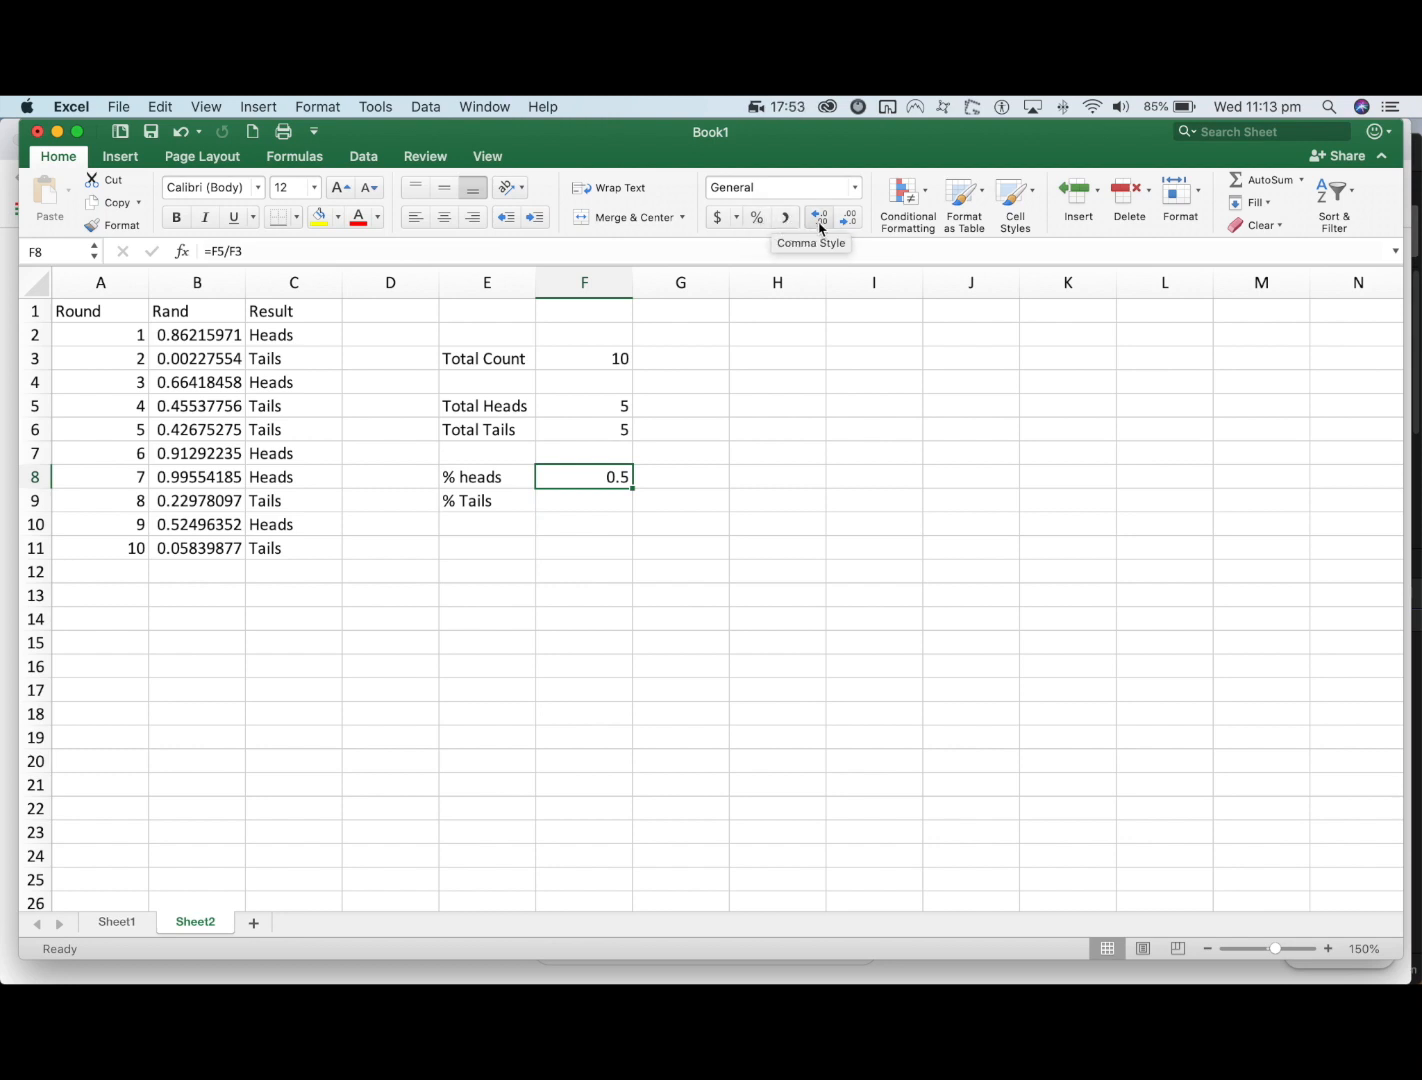
{"action": "left_click", "coordinate": [762, 222]}
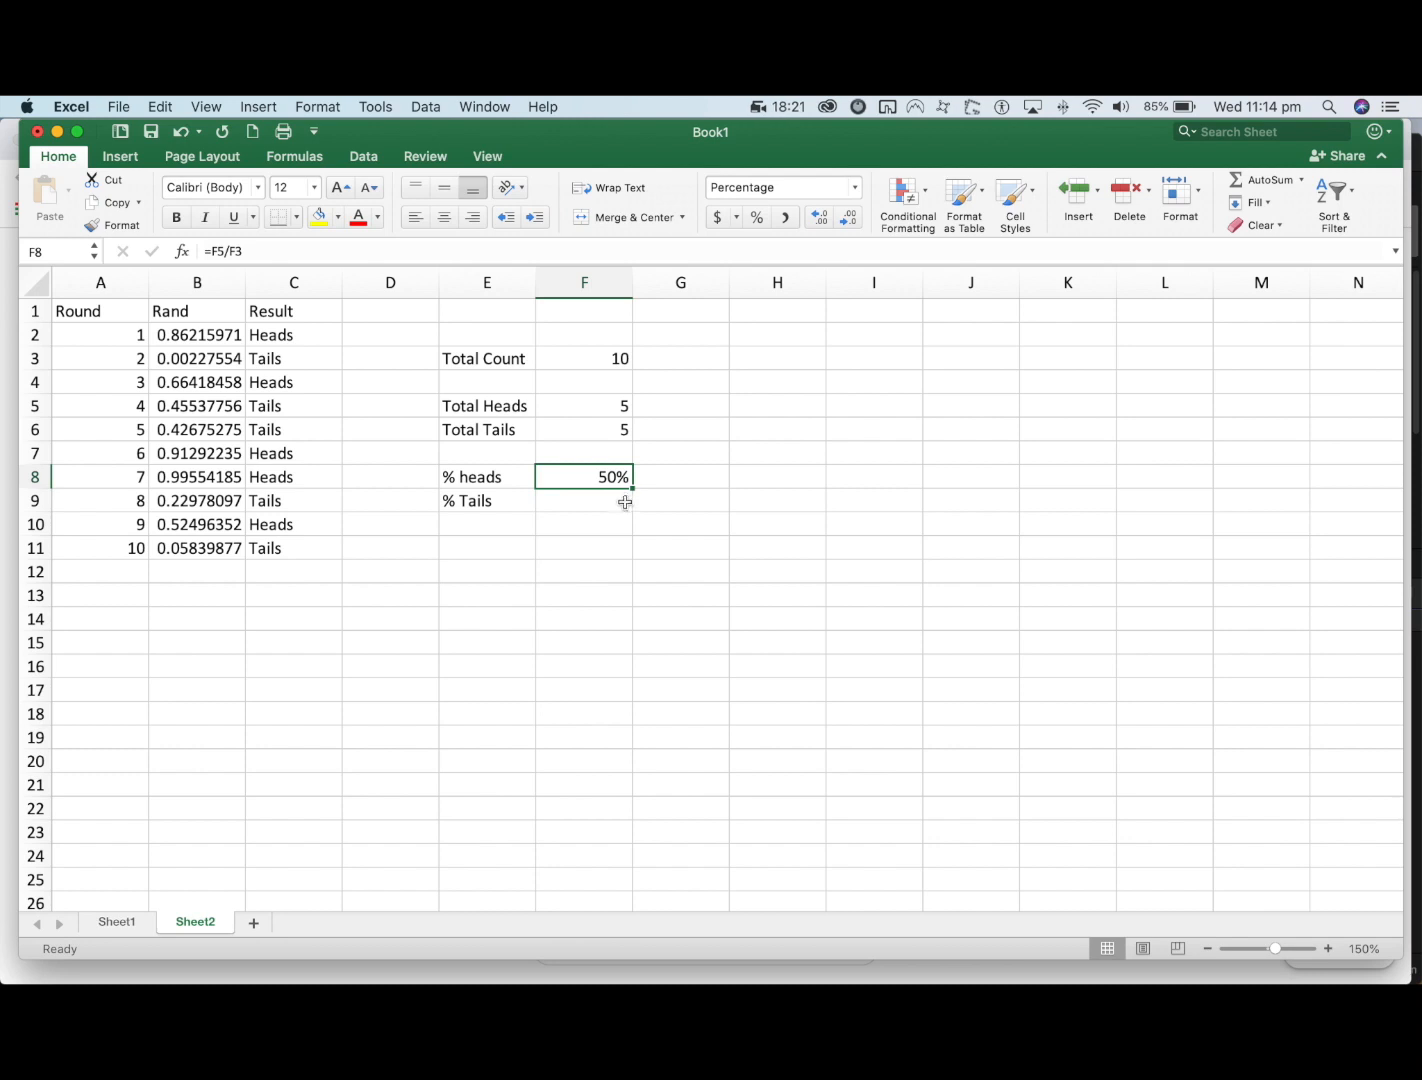
- Enter the formula =F6/F3 in F9 for the proportion of tails and format the cell as a percentage
{"action": "left_click", "coordinate": [576, 505]}
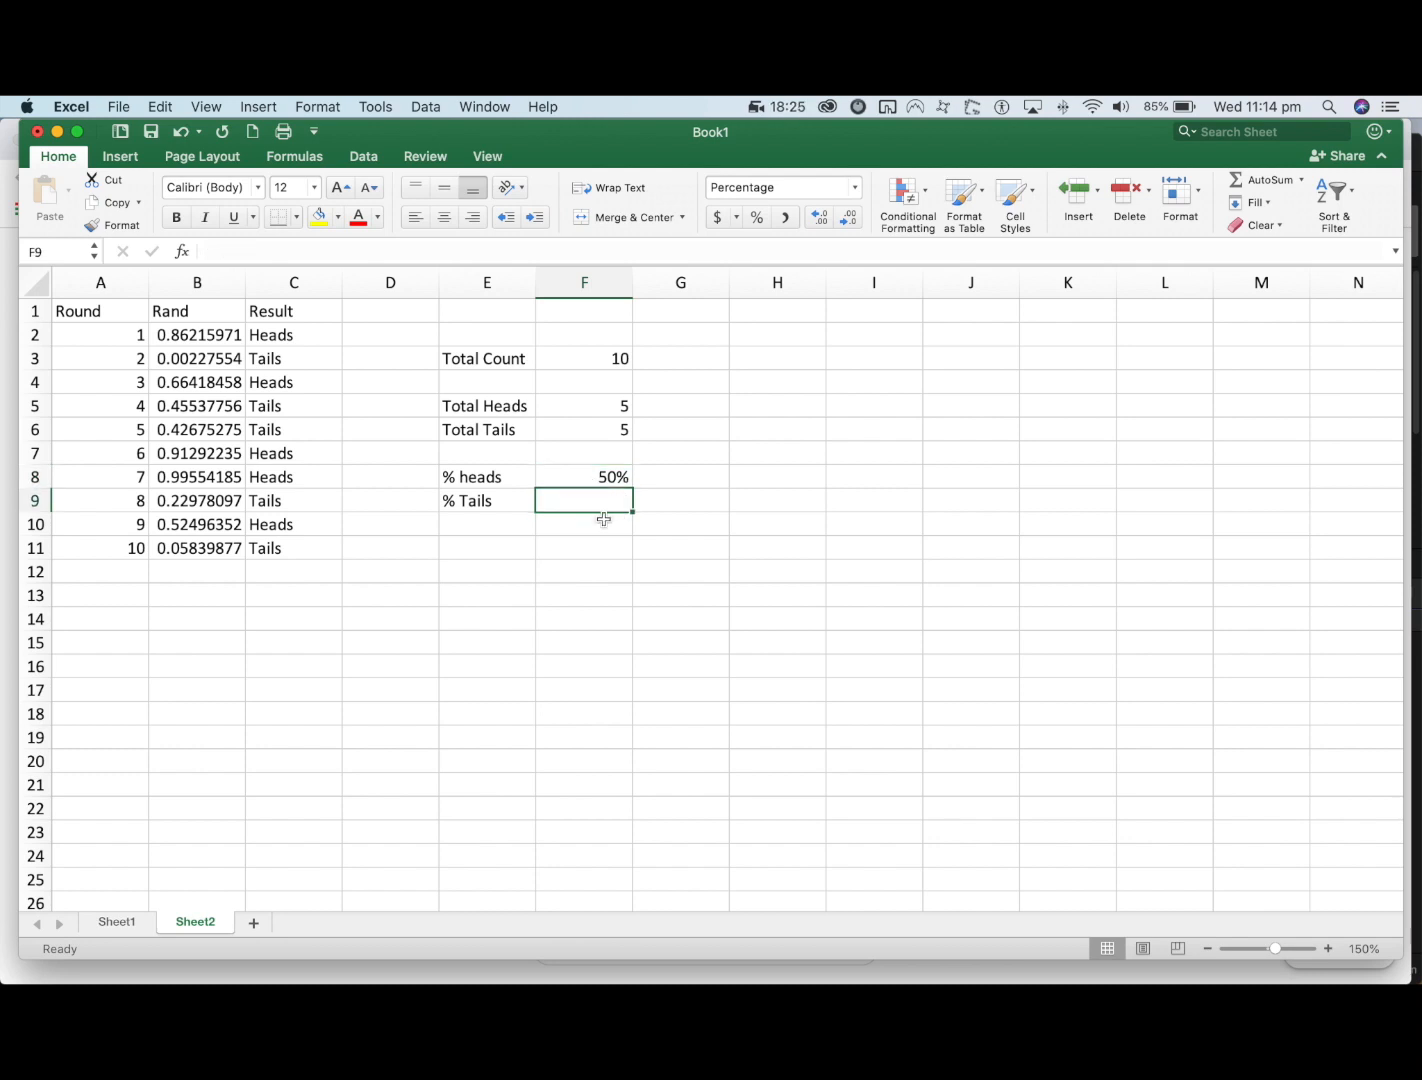
{"action": "type", "text": "="}
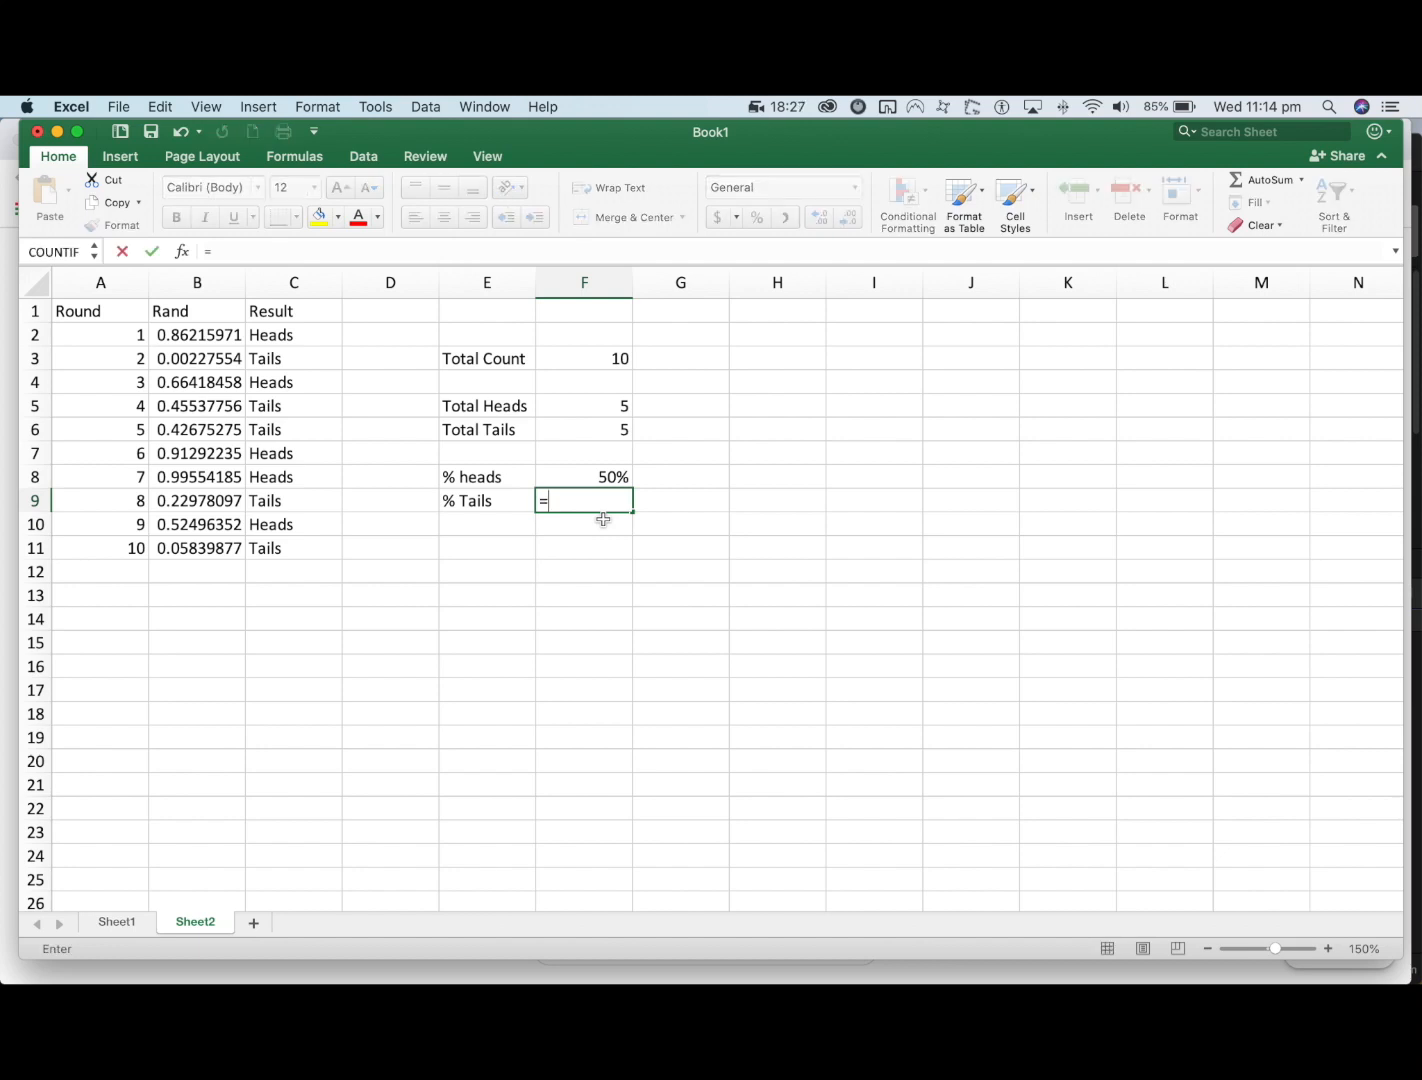
{"action": "left_click", "coordinate": [612, 430]}
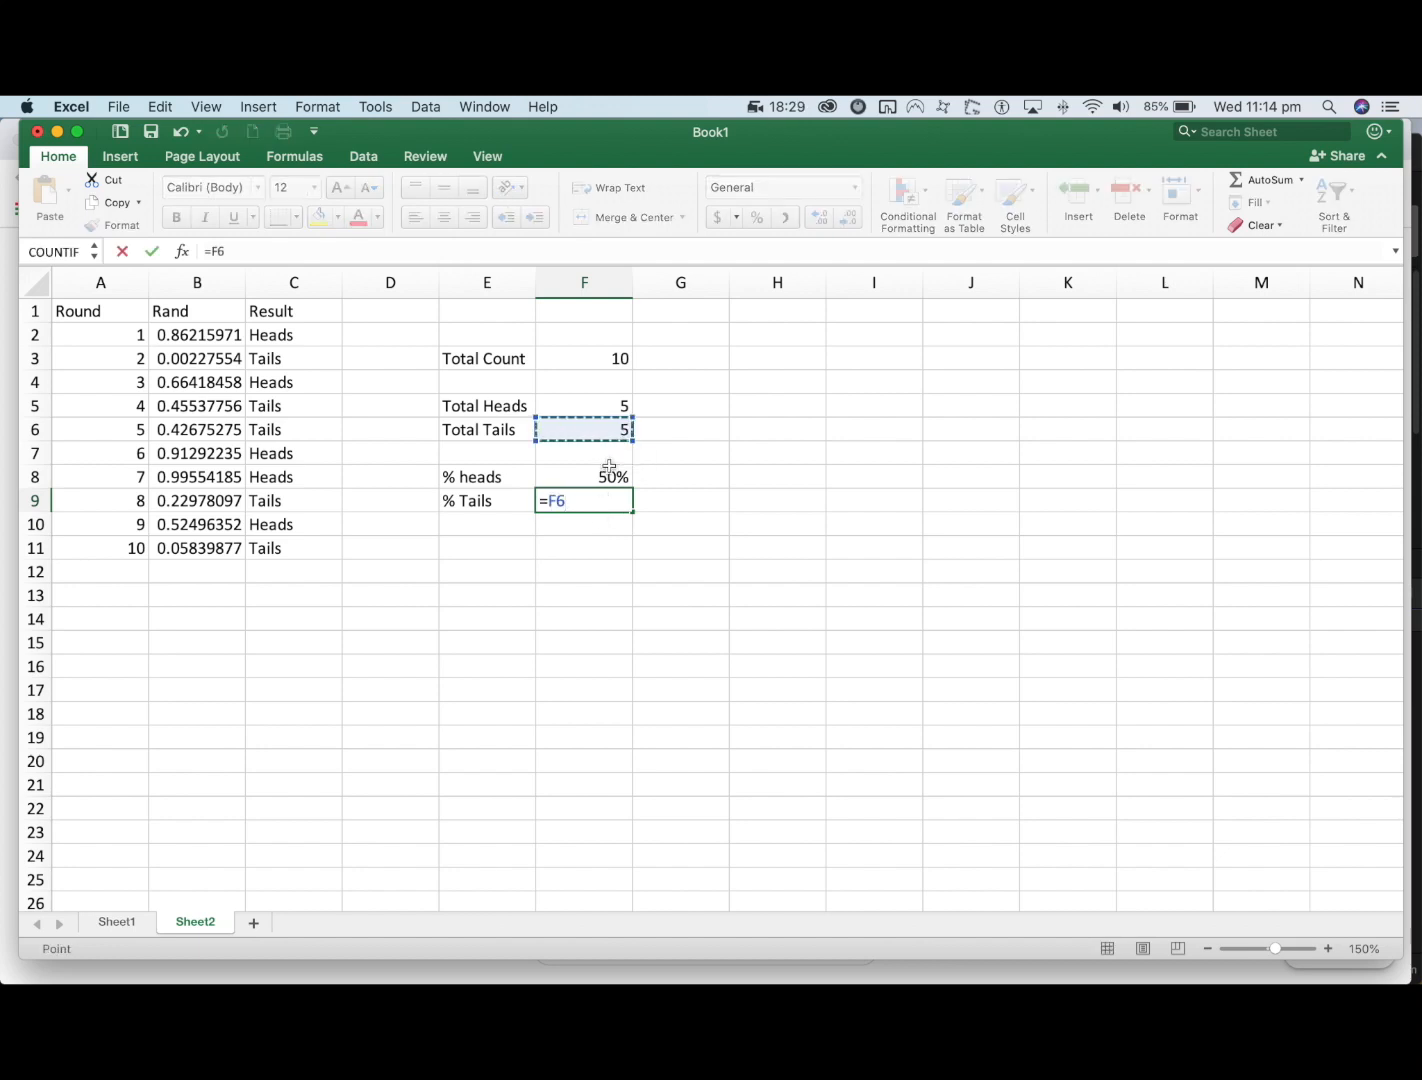
{"action": "type", "text": "/"}
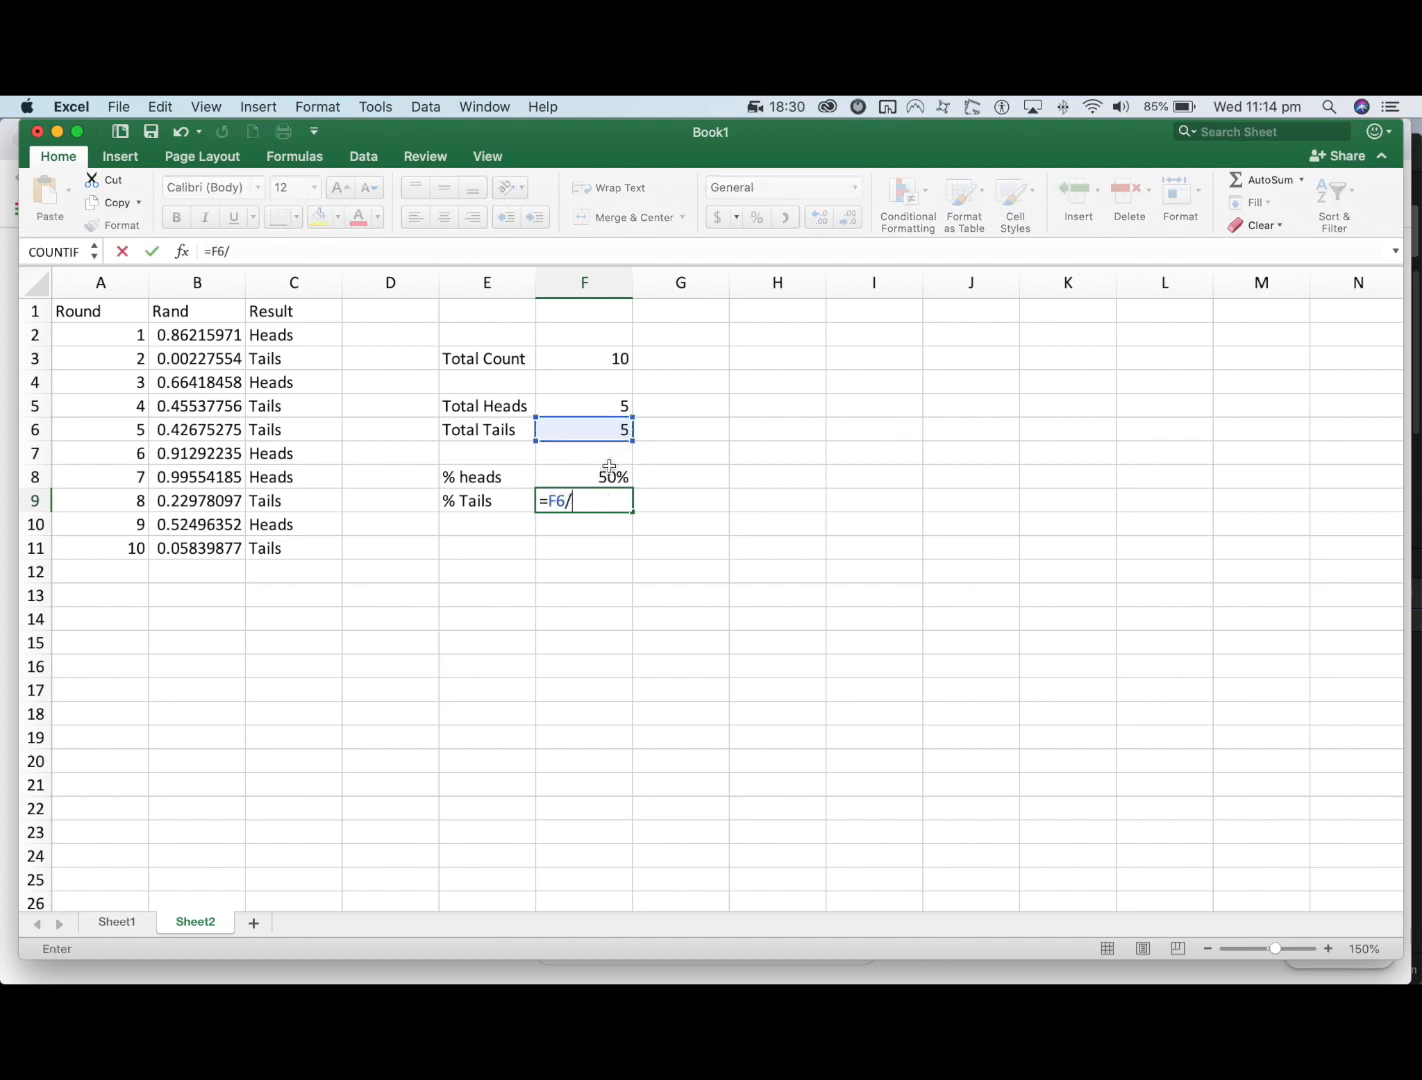
{"action": "left_click", "coordinate": [608, 357]}
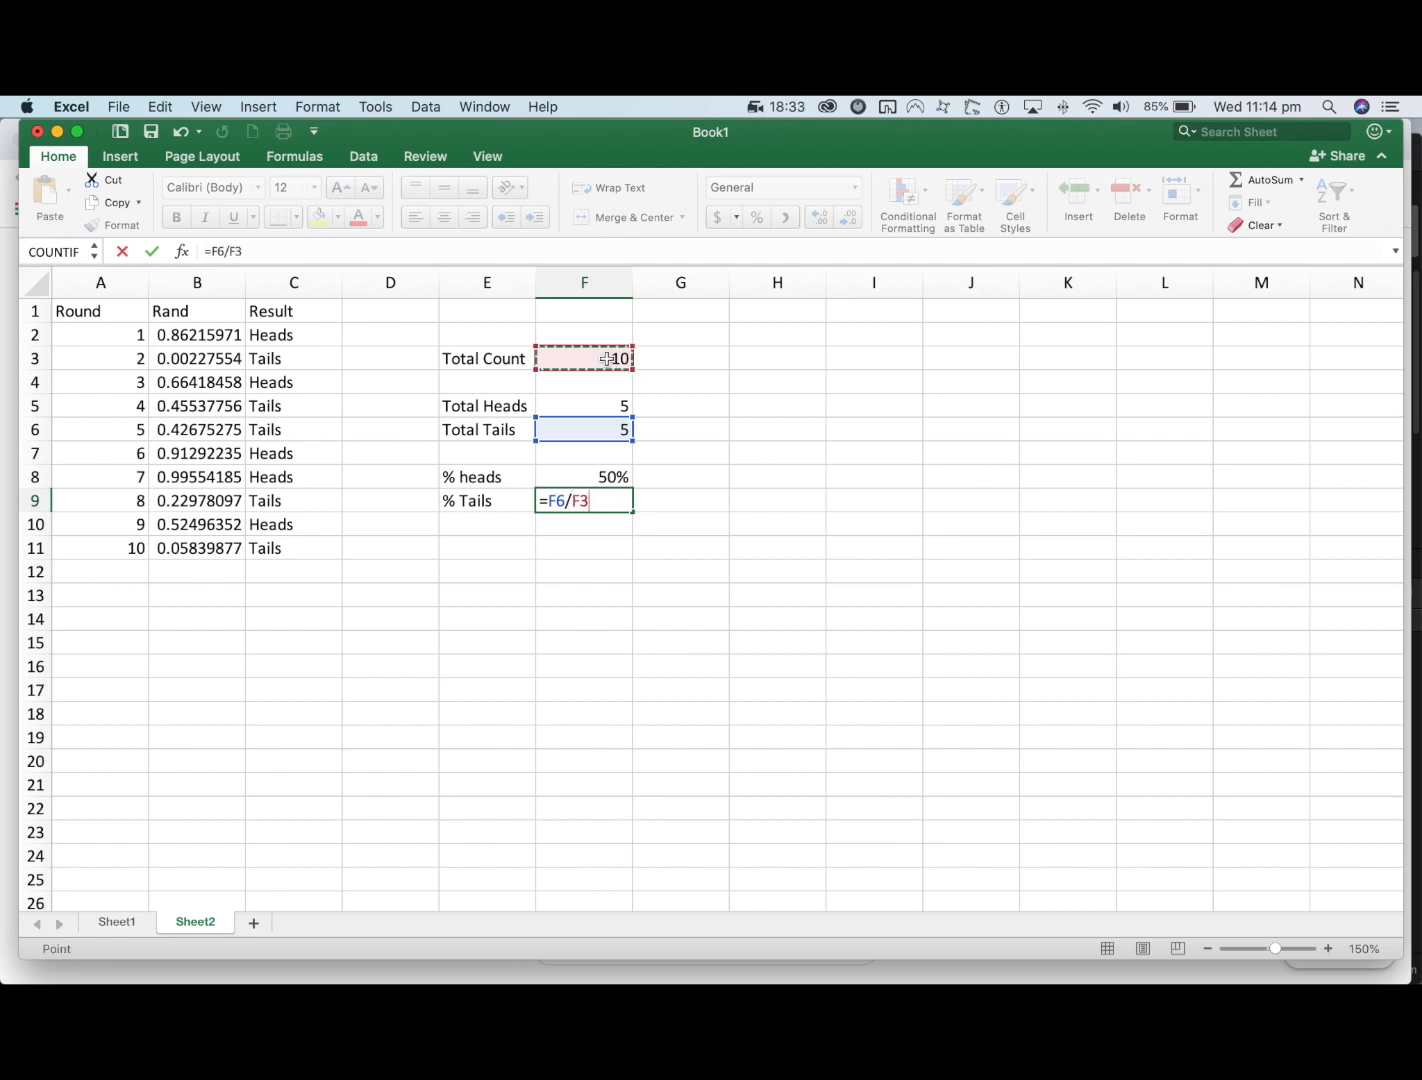
{"action": "key", "text": "Return"}
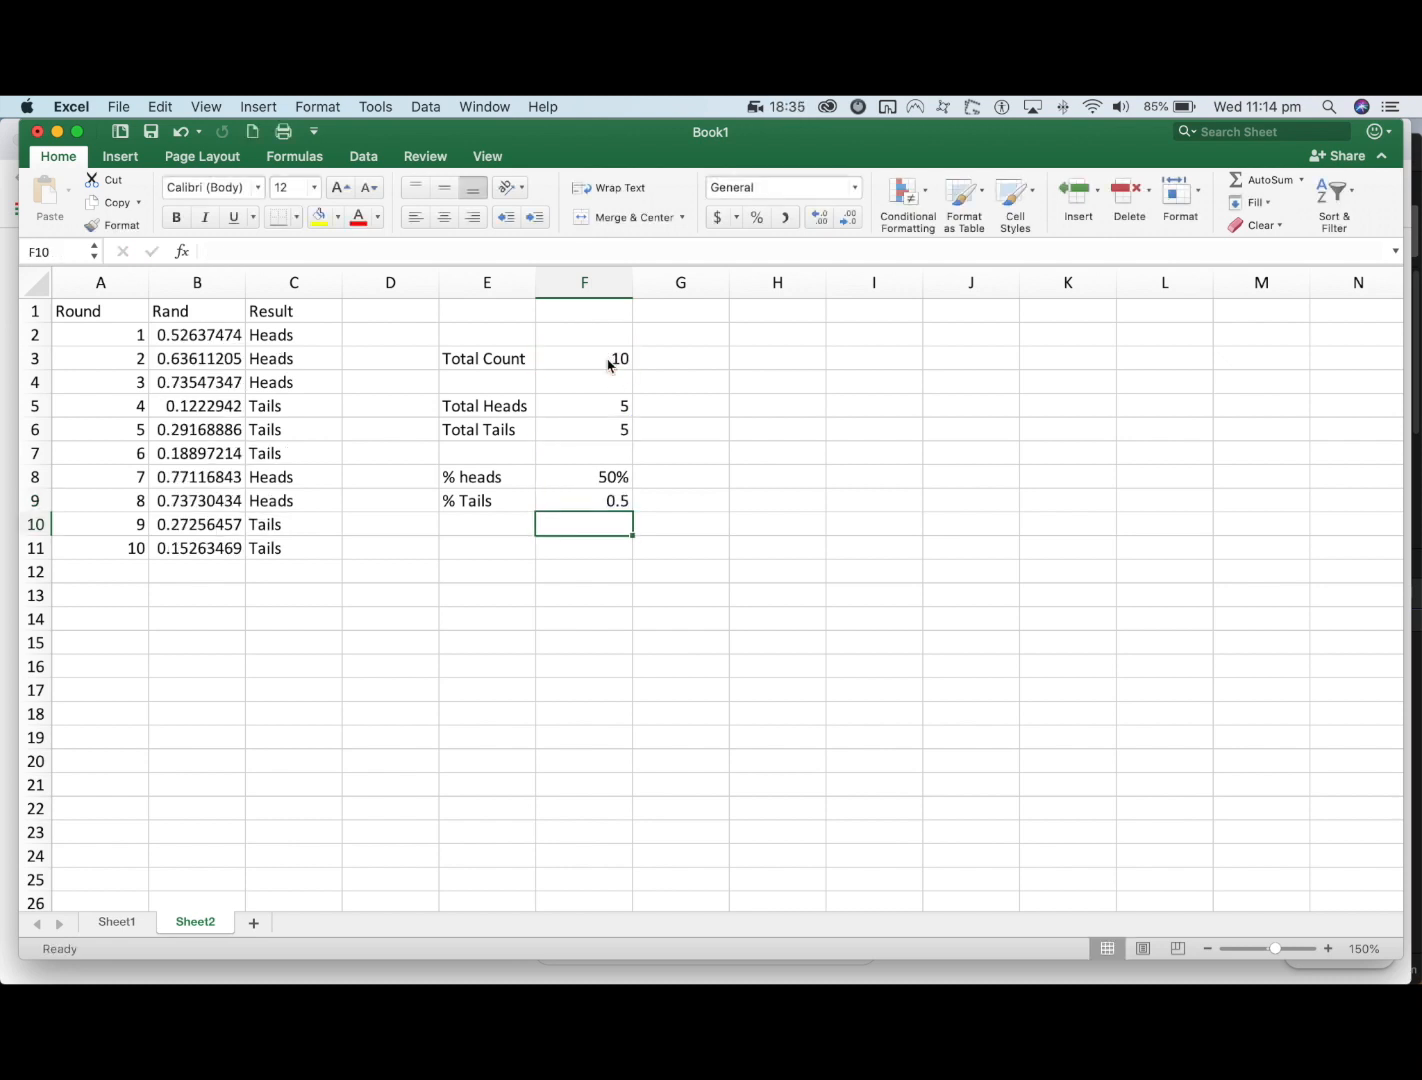
{"action": "left_click", "coordinate": [608, 505]}
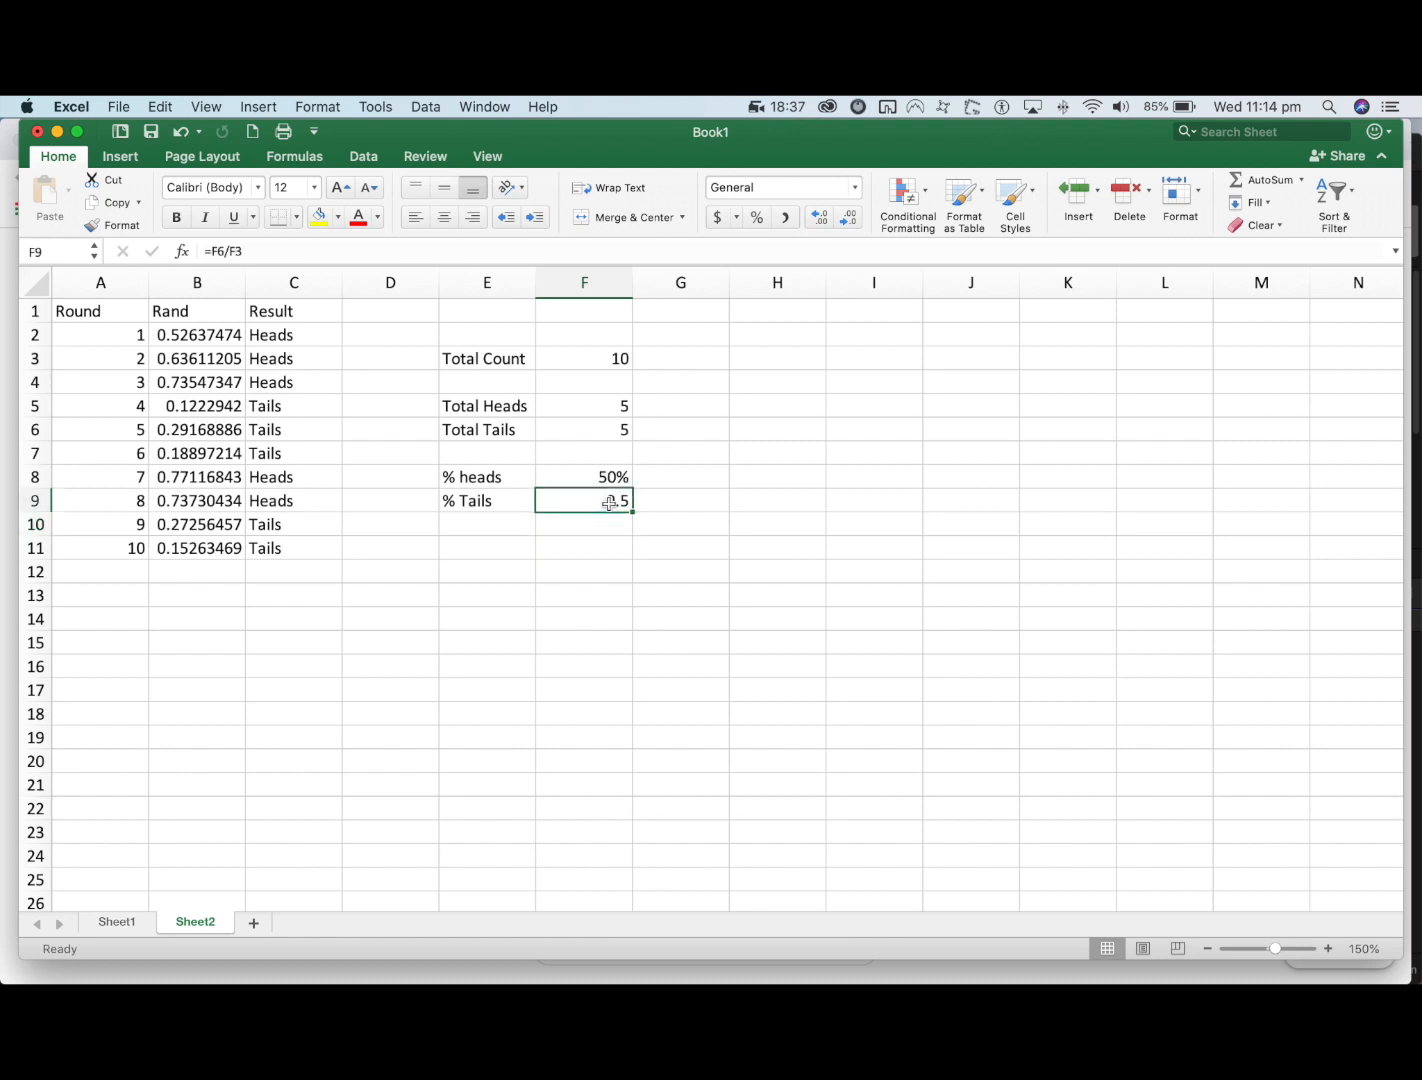
{"action": "left_click", "coordinate": [759, 225]}
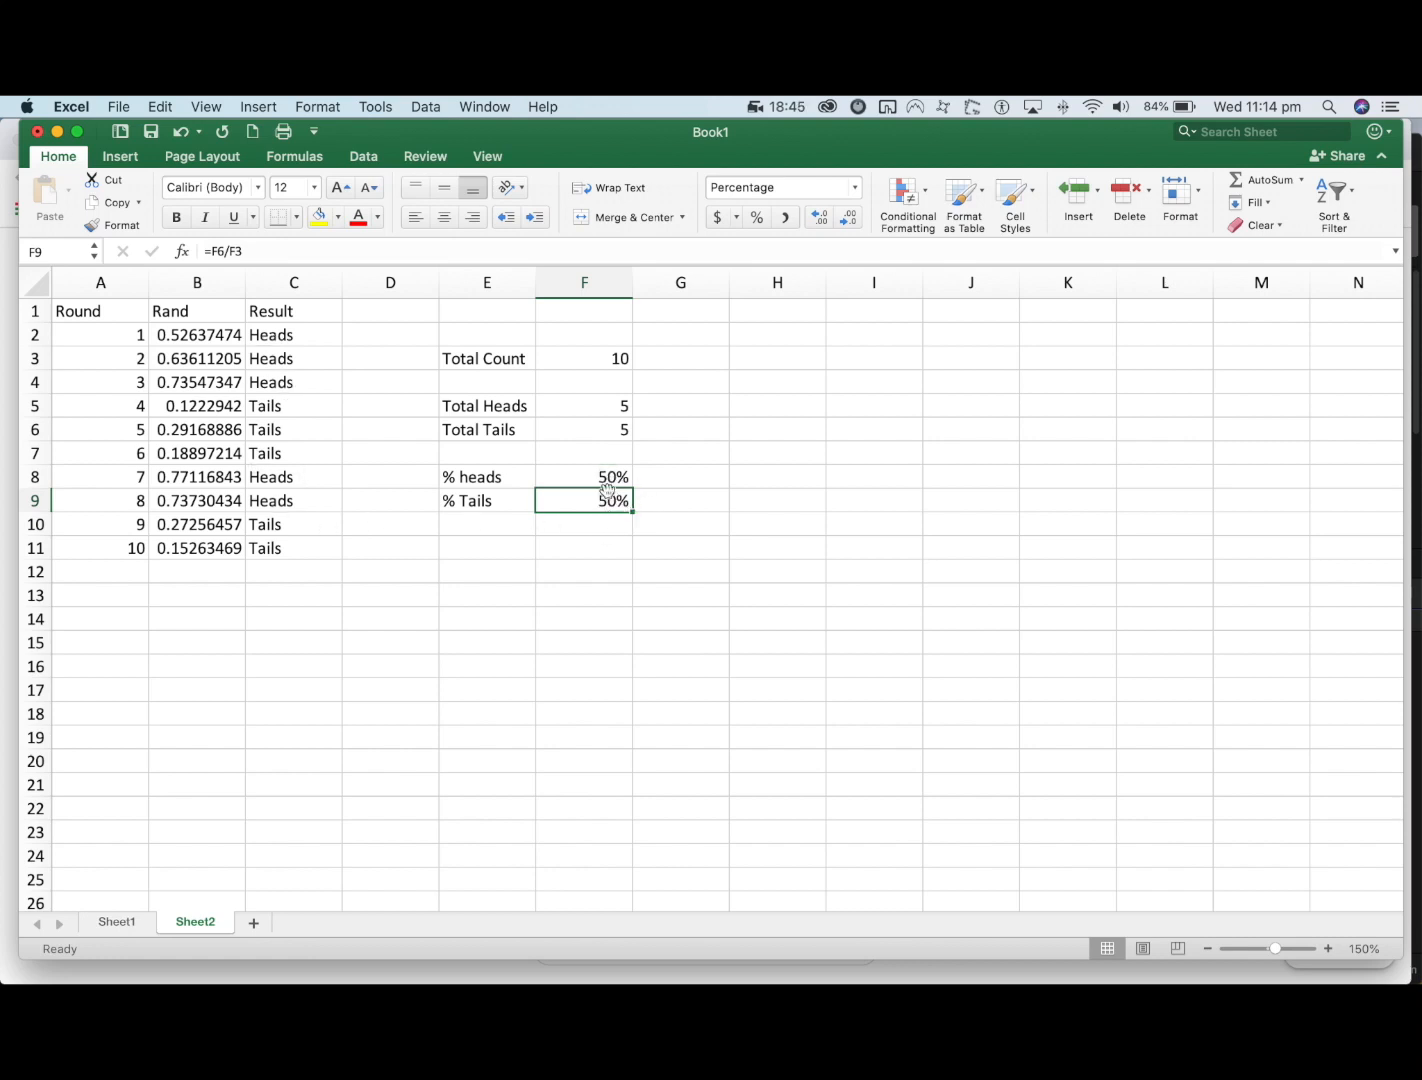
- Rerun the coin toss simulation twice by committing blank edits in the empty cells E11 and E12
{"action": "left_click", "coordinate": [461, 556]}
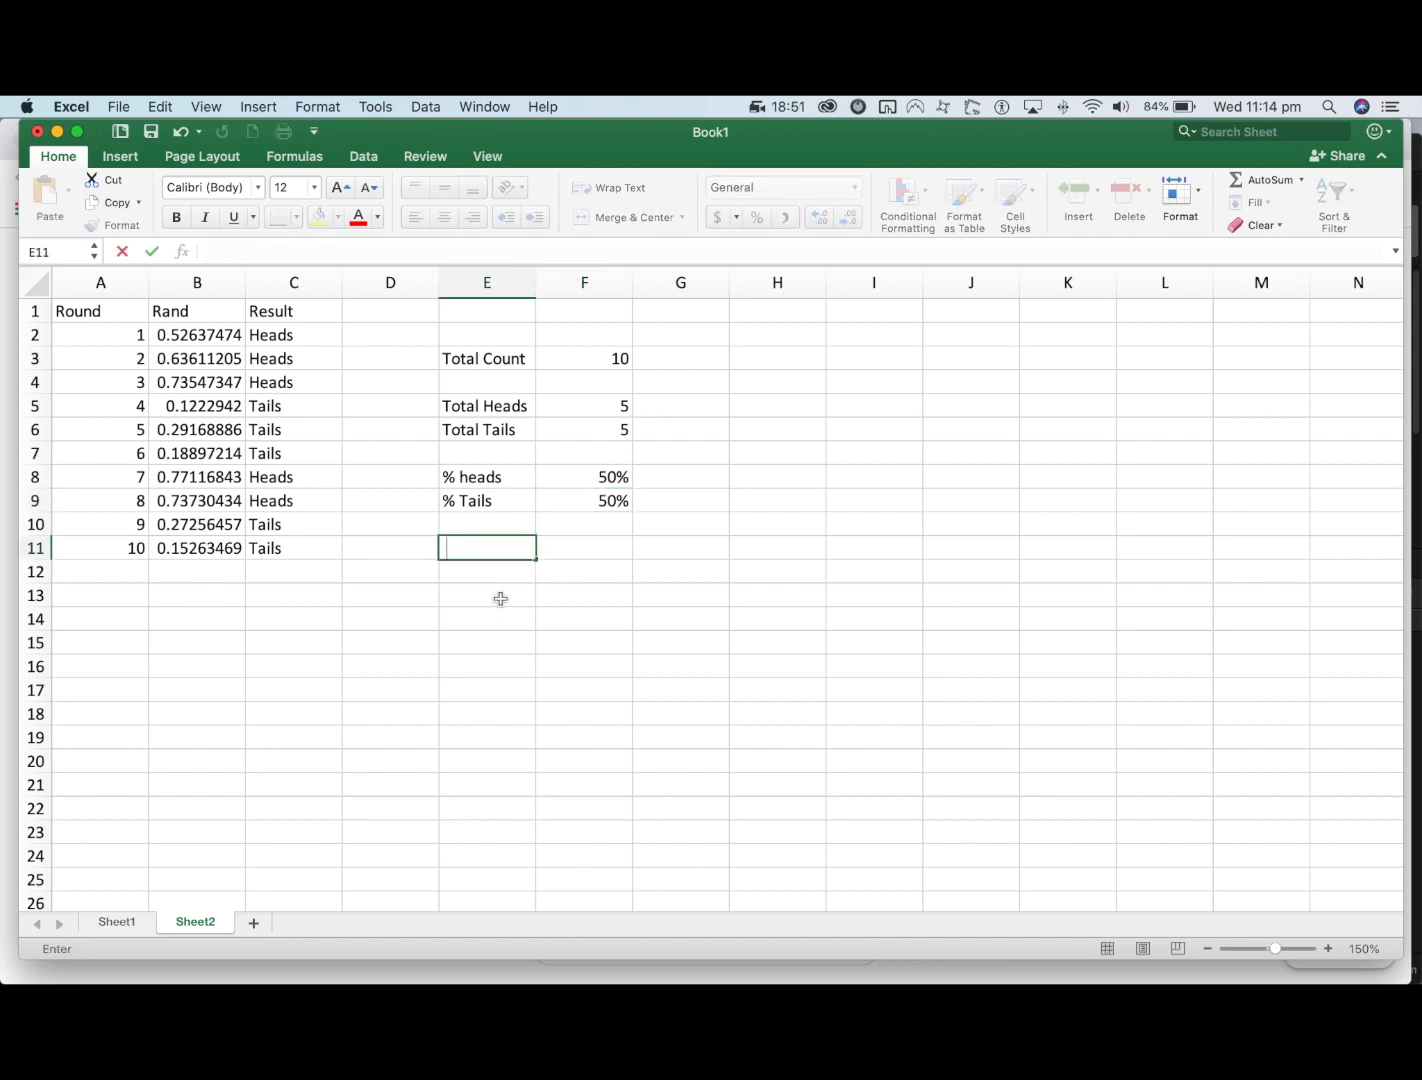
{"action": "key", "text": "Return"}
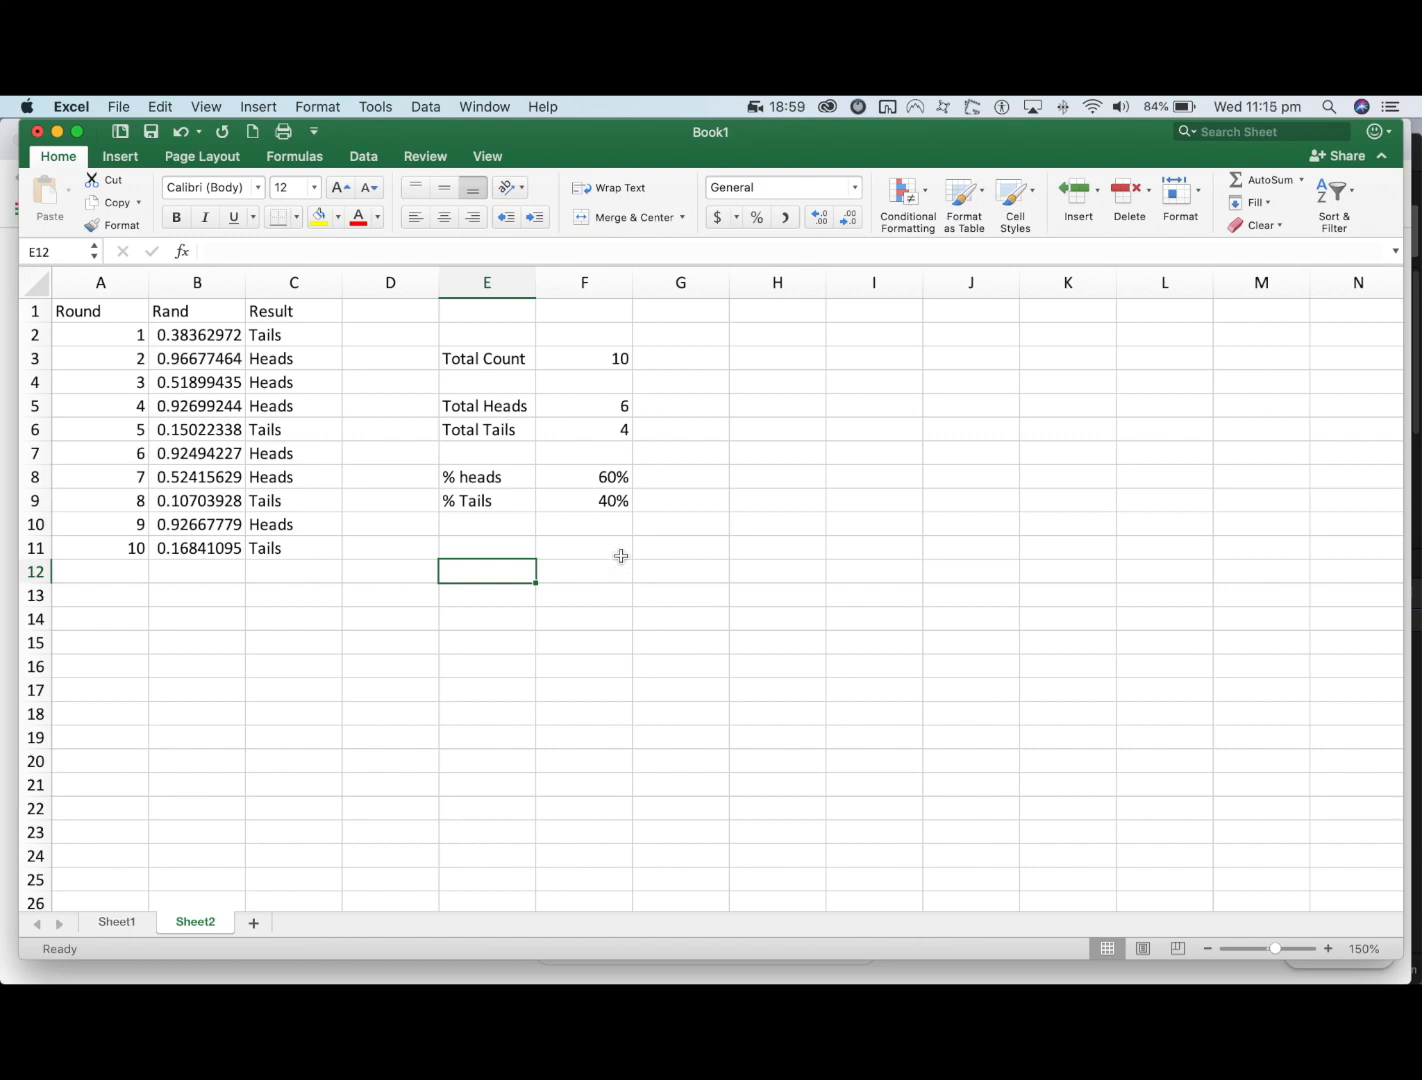
{"action": "key", "text": "F2"}
{"action": "key", "text": "Return"}
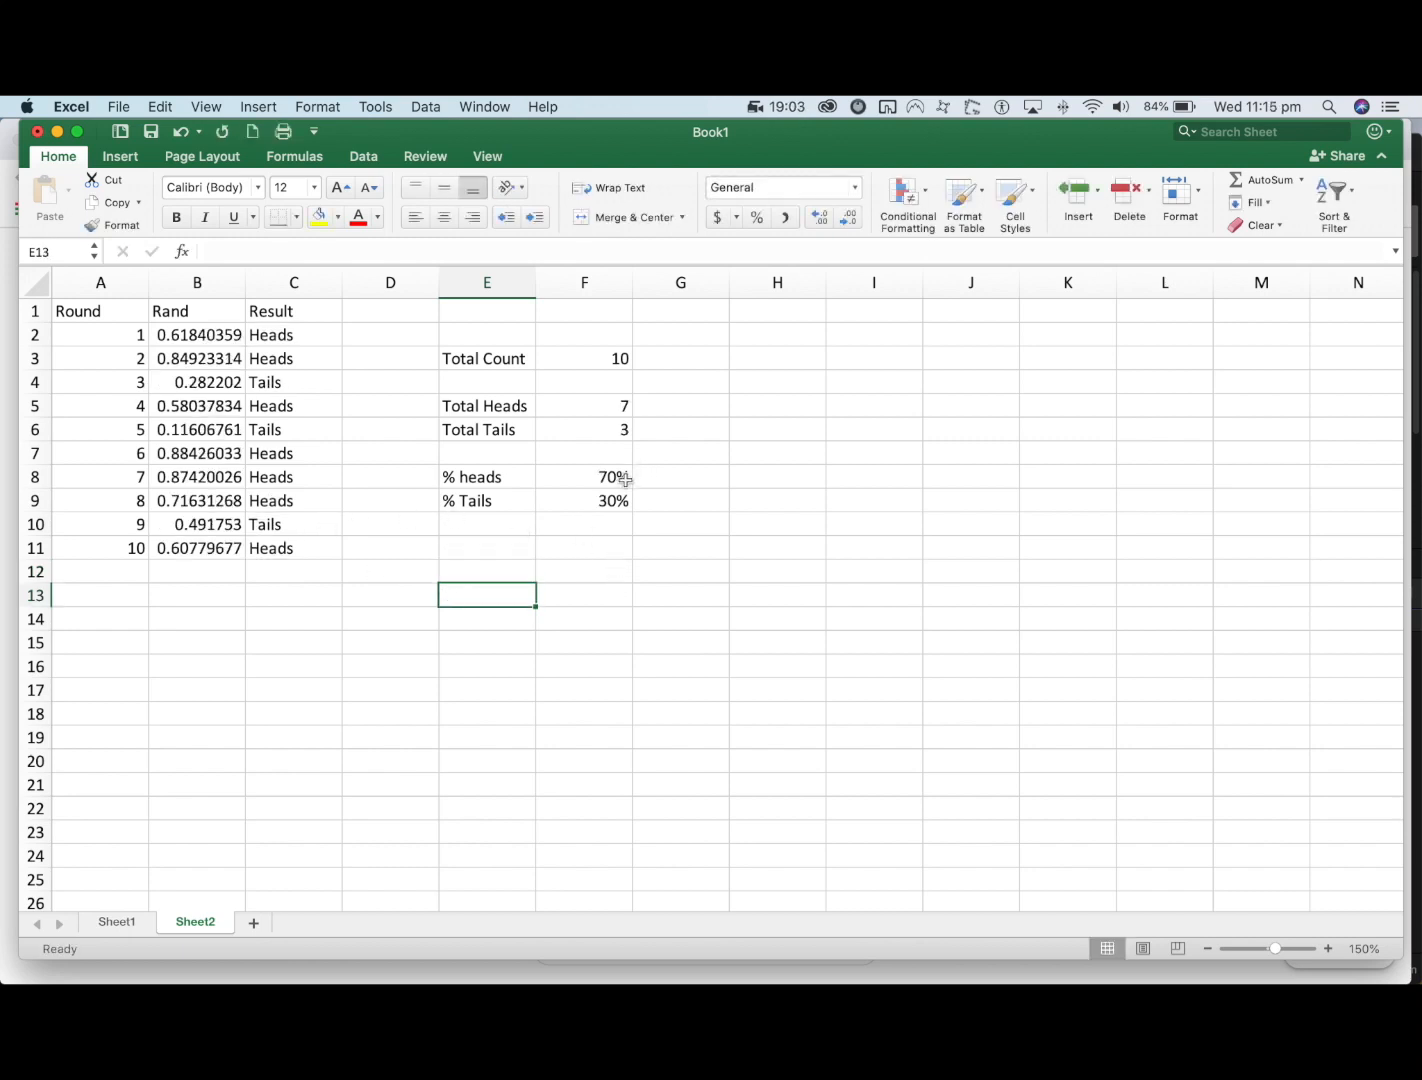